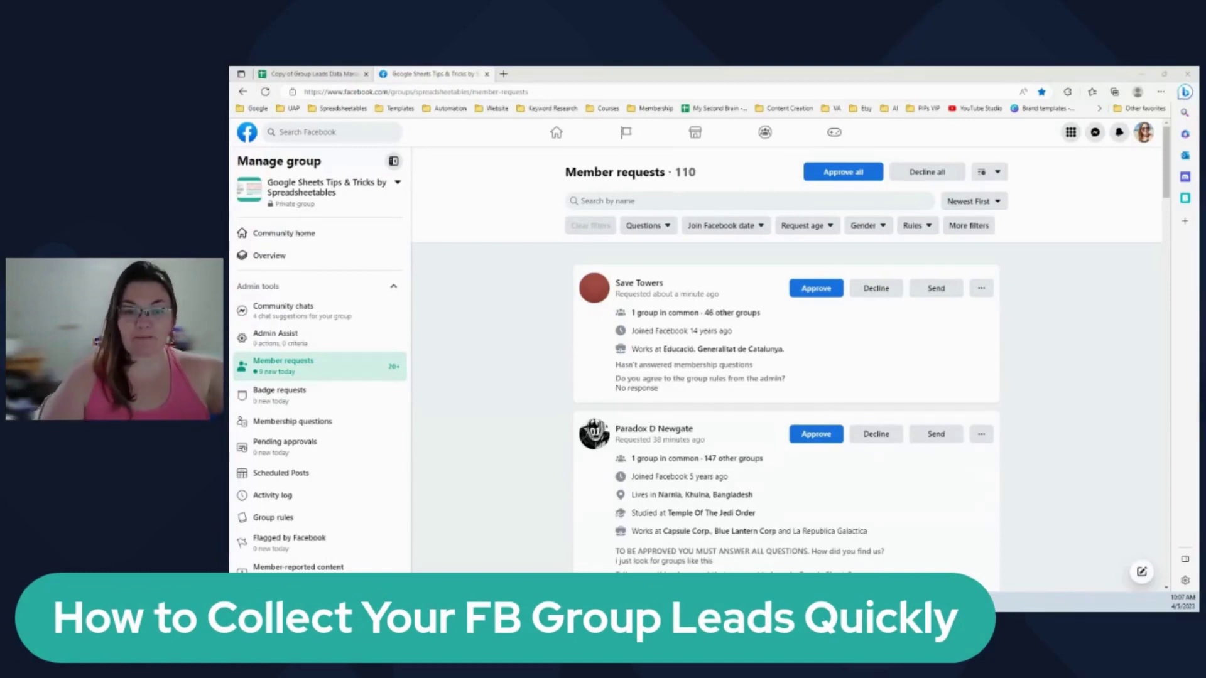
Look over the Guide to Get Started sheet and the Facebook group's list of pending member requests.
left_click(311, 74)
left_click(302, 583)
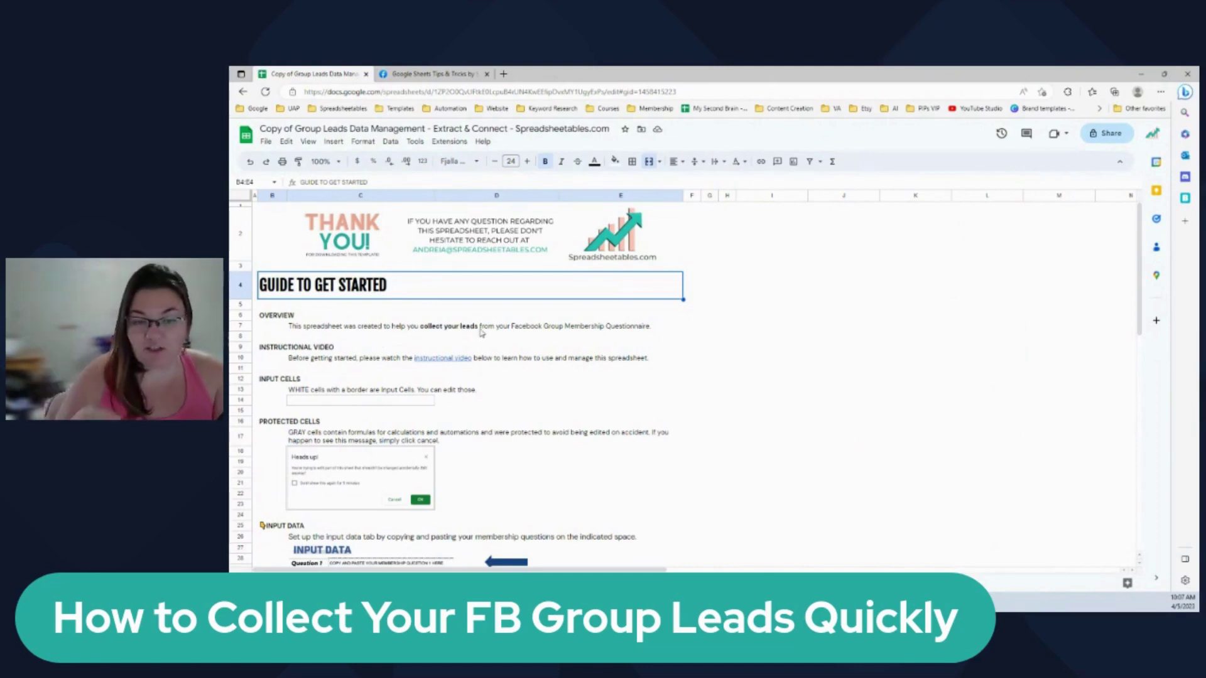
left_click(439, 73)
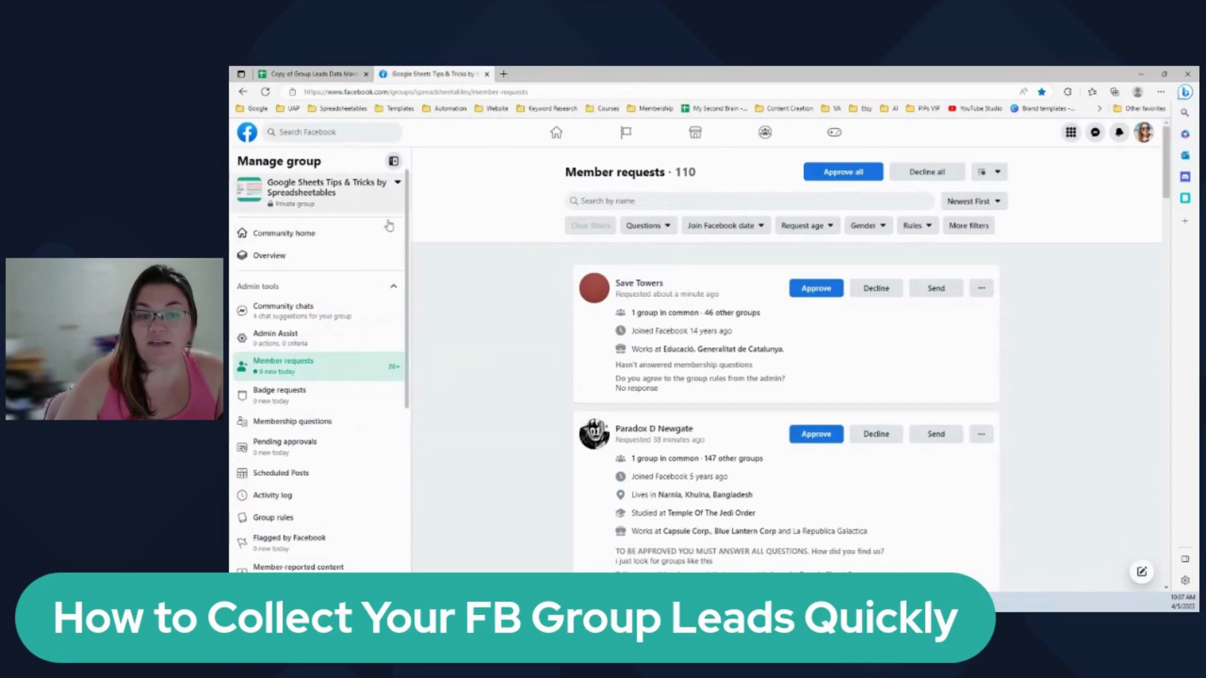
scroll(508, 322, "down", 15)
scroll(509, 325, "up", 15)
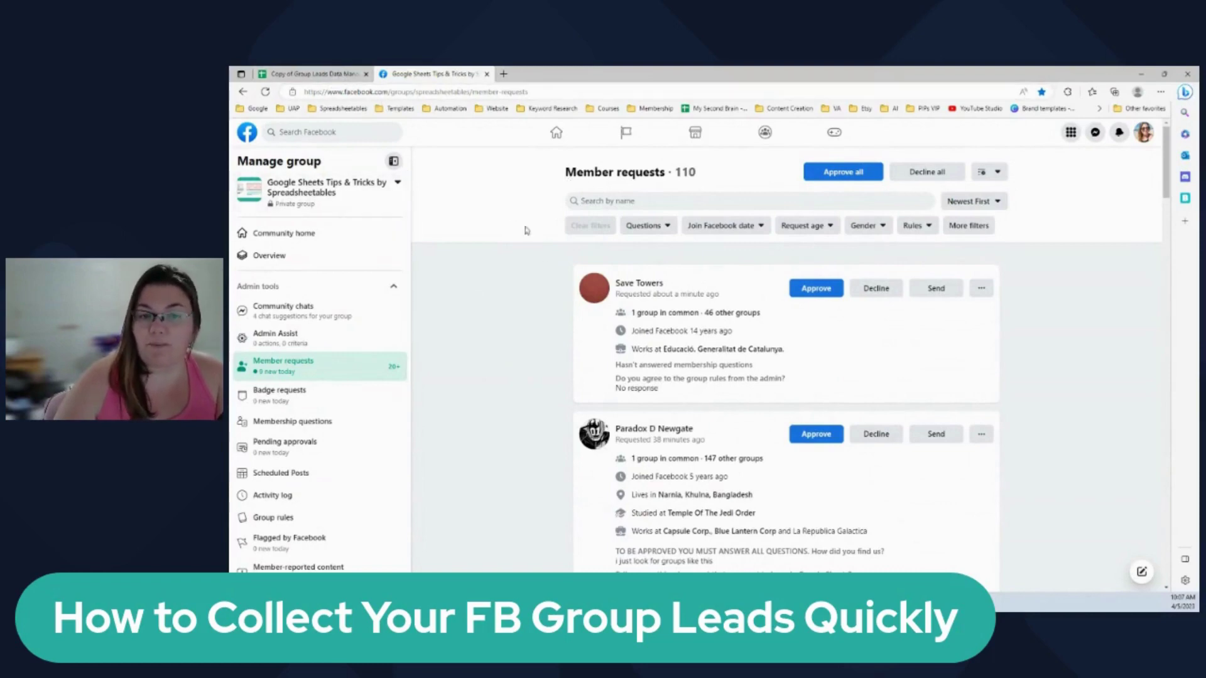
left_click_drag(565, 172, 699, 175)
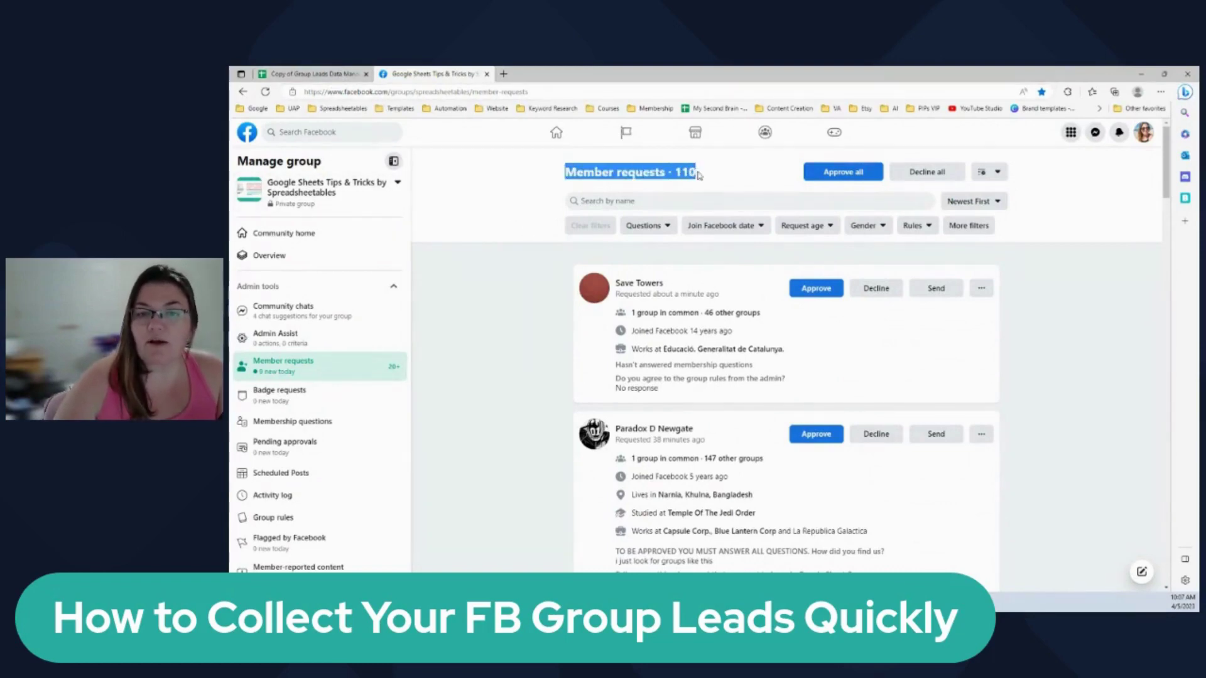
left_click(699, 175)
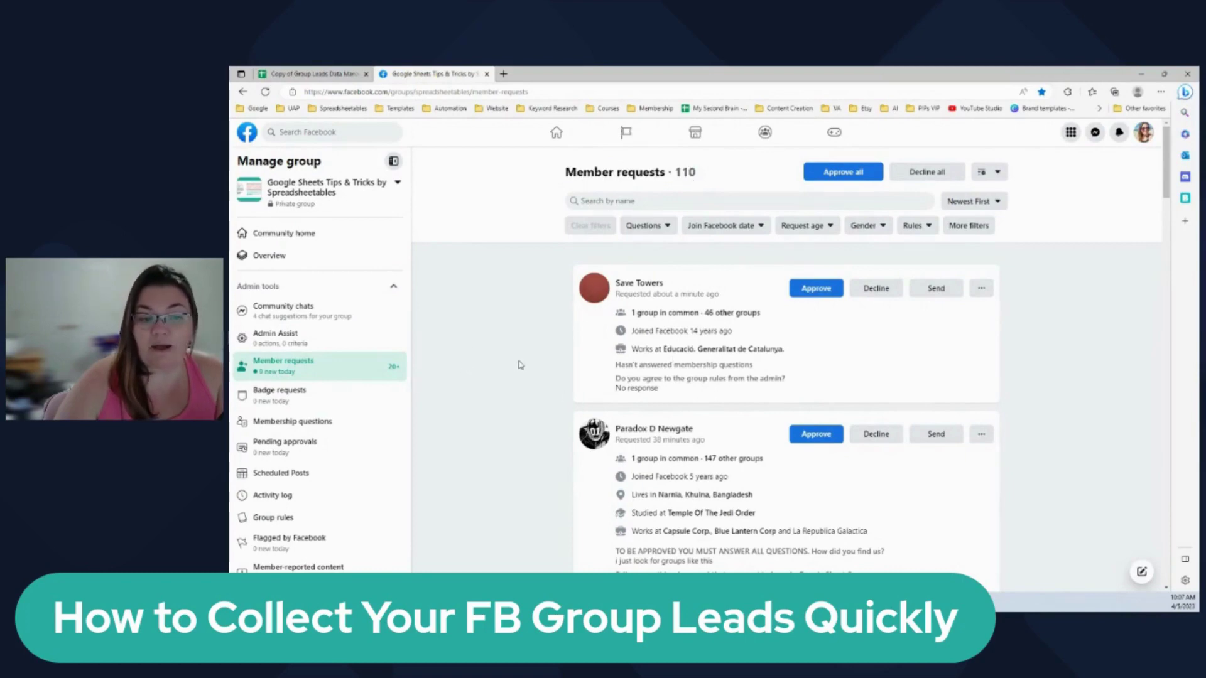
key("ctrl+Tab")
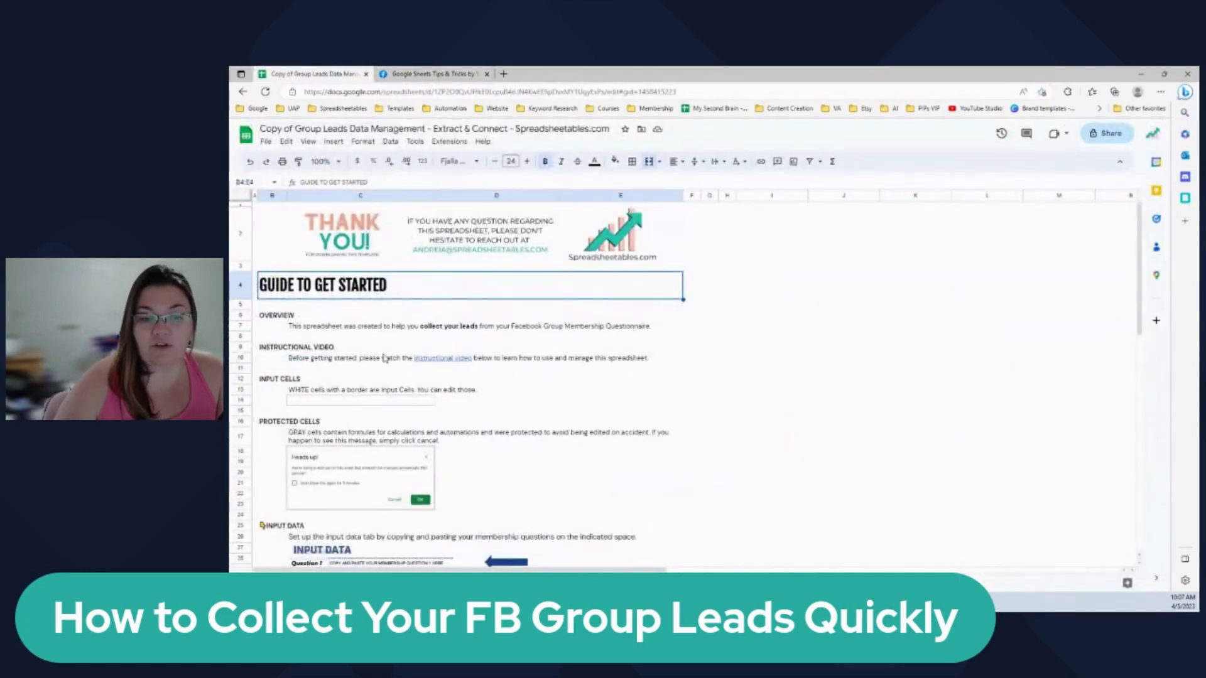
left_click(459, 76)
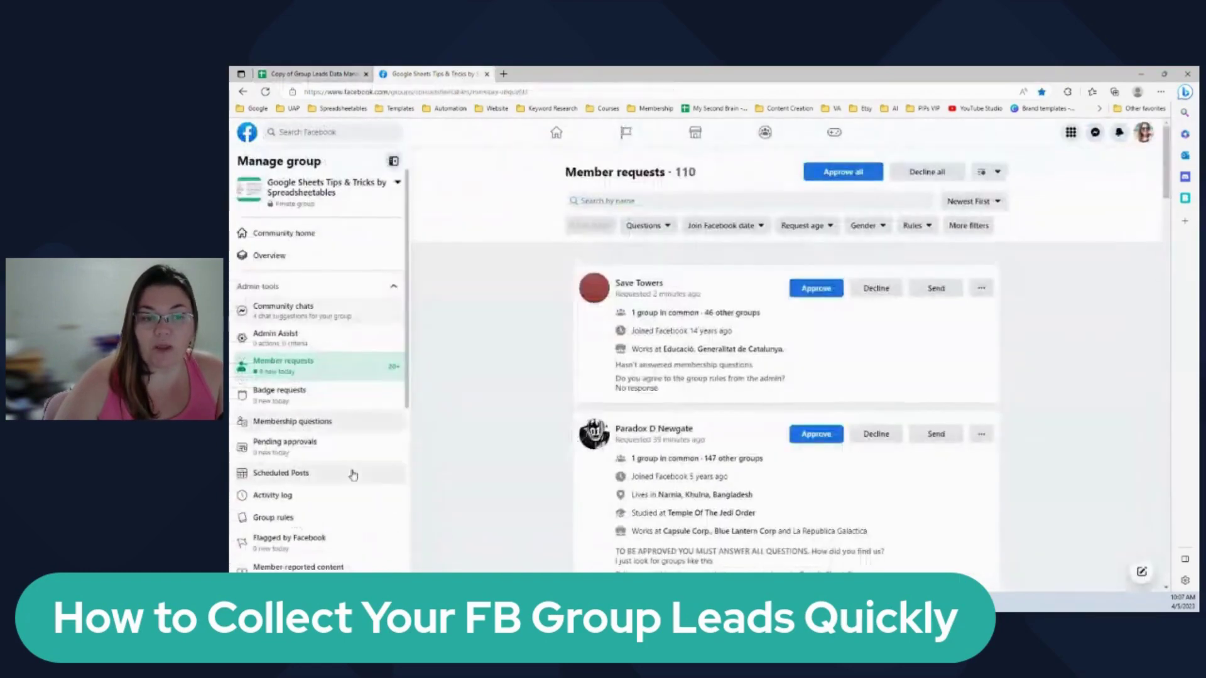
Open the group's membership questions and read all three, including the one asking for an email address.
left_click(319, 430)
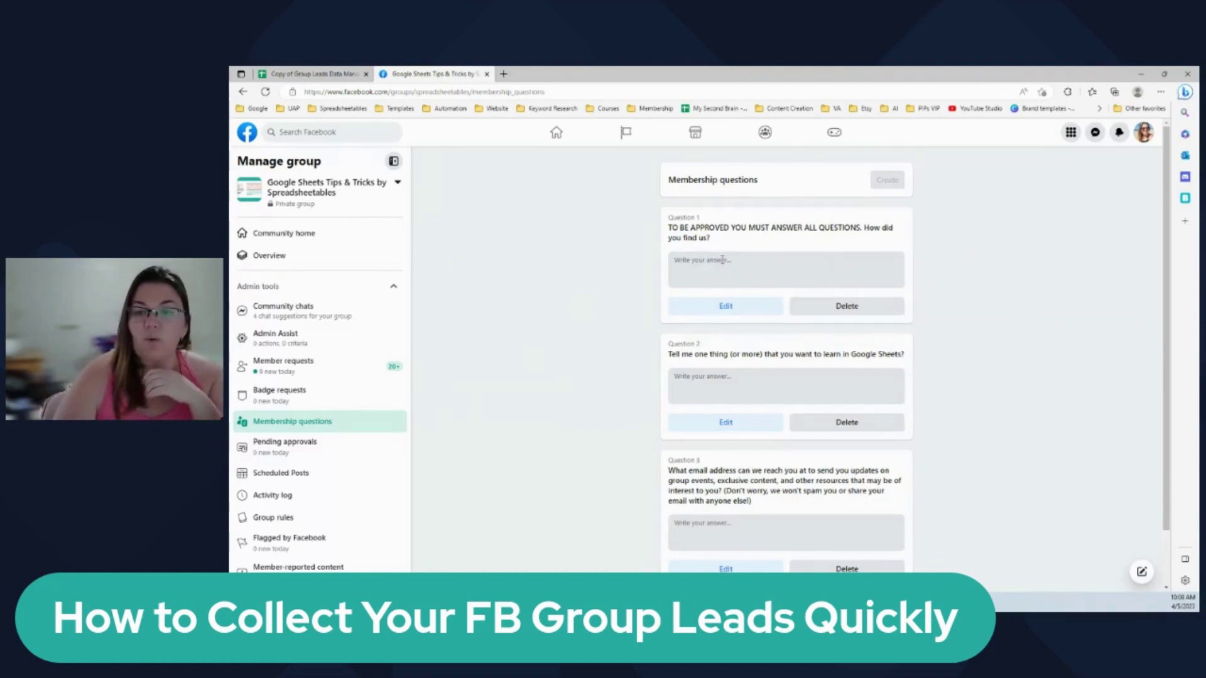
scroll(630, 301, "down", 1)
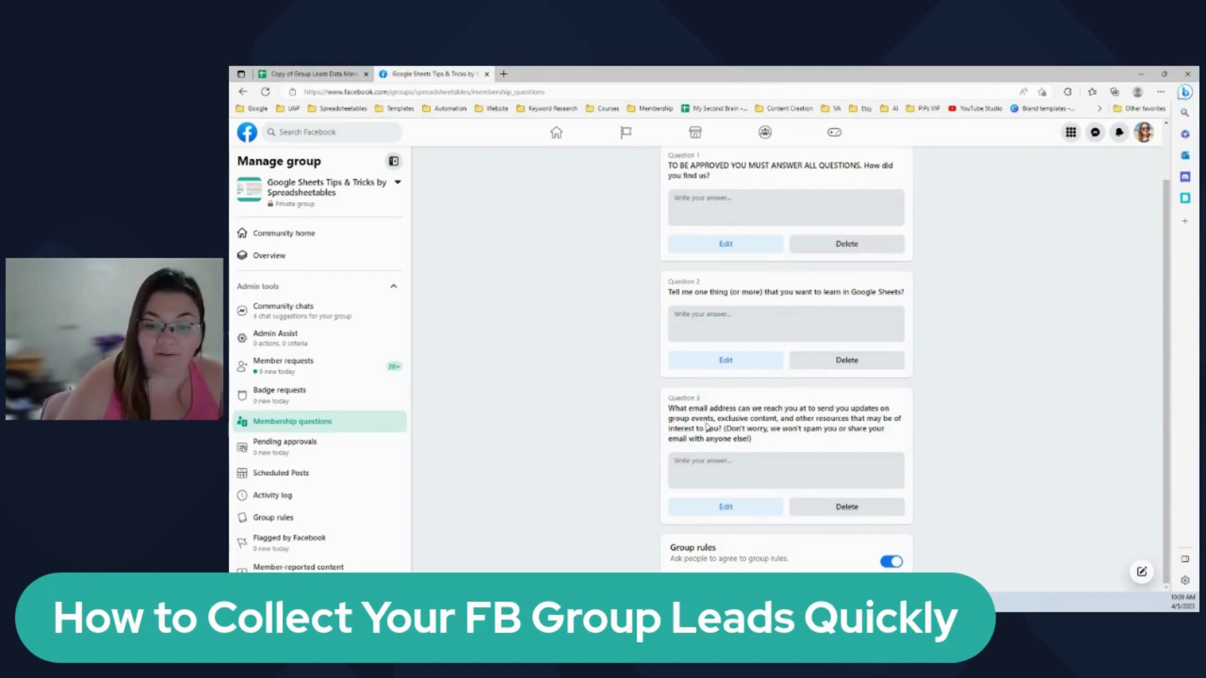
mouse_move(749, 428)
left_mouse_down()
mouse_move(801, 430)
mouse_move(752, 440)
left_mouse_up()
left_click(774, 430)
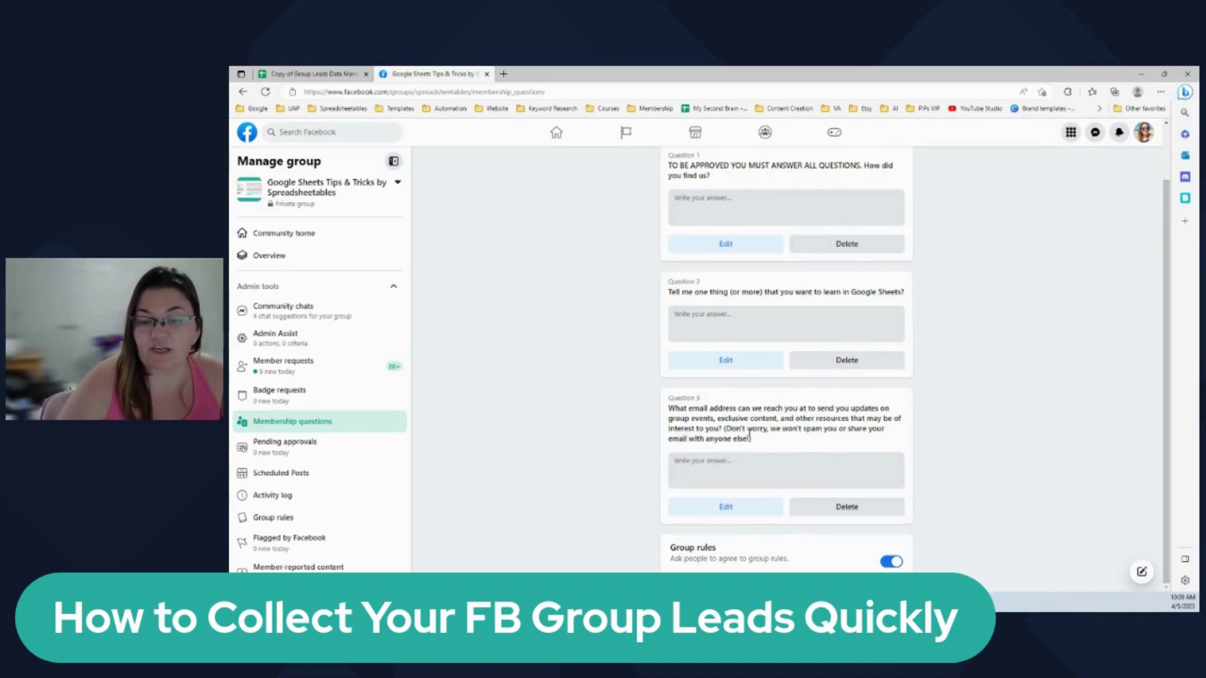
Switch to the spreadsheet's Questionnaire sheet and examine the sample questions under Personal / Prove You're a Human.
left_click(304, 74)
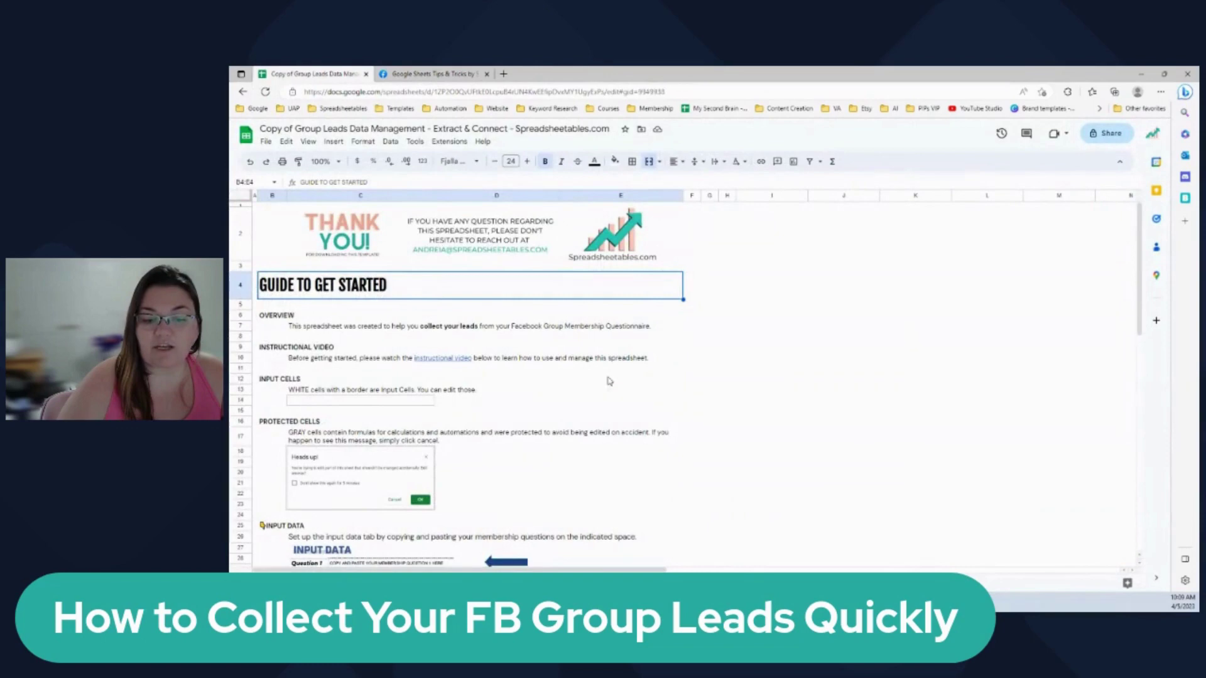
key("ctrl+shift+Page_Down")
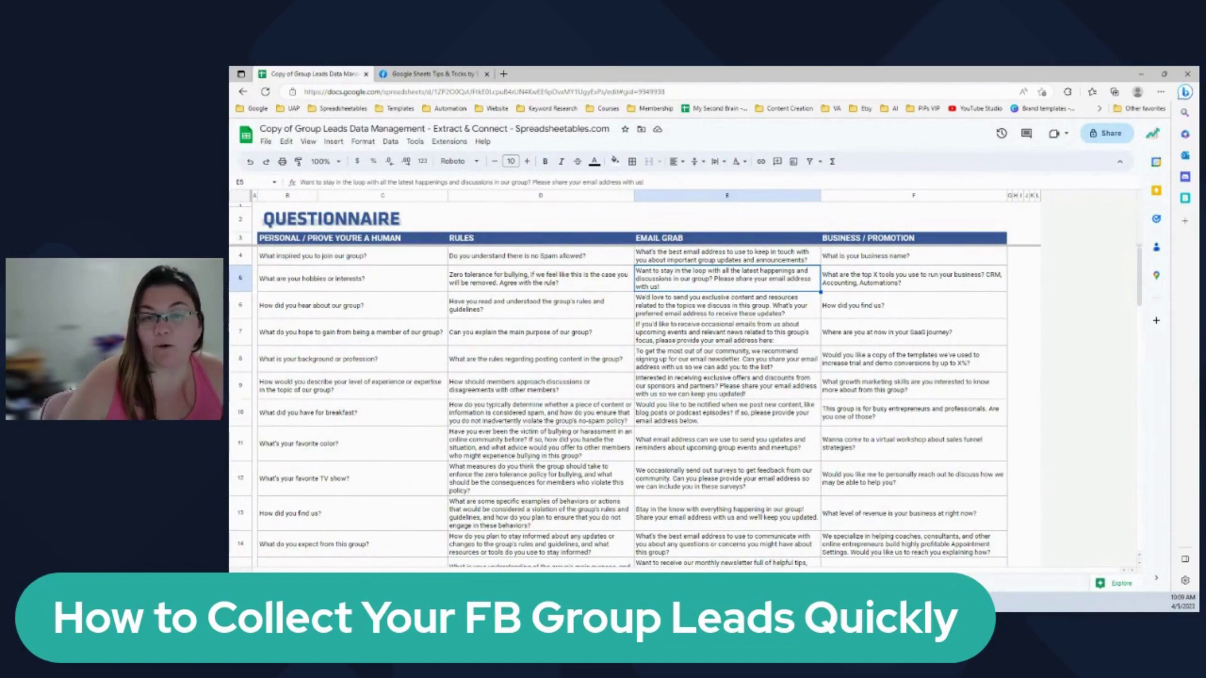
left_click(427, 303)
left_click_drag(399, 258, 845, 435)
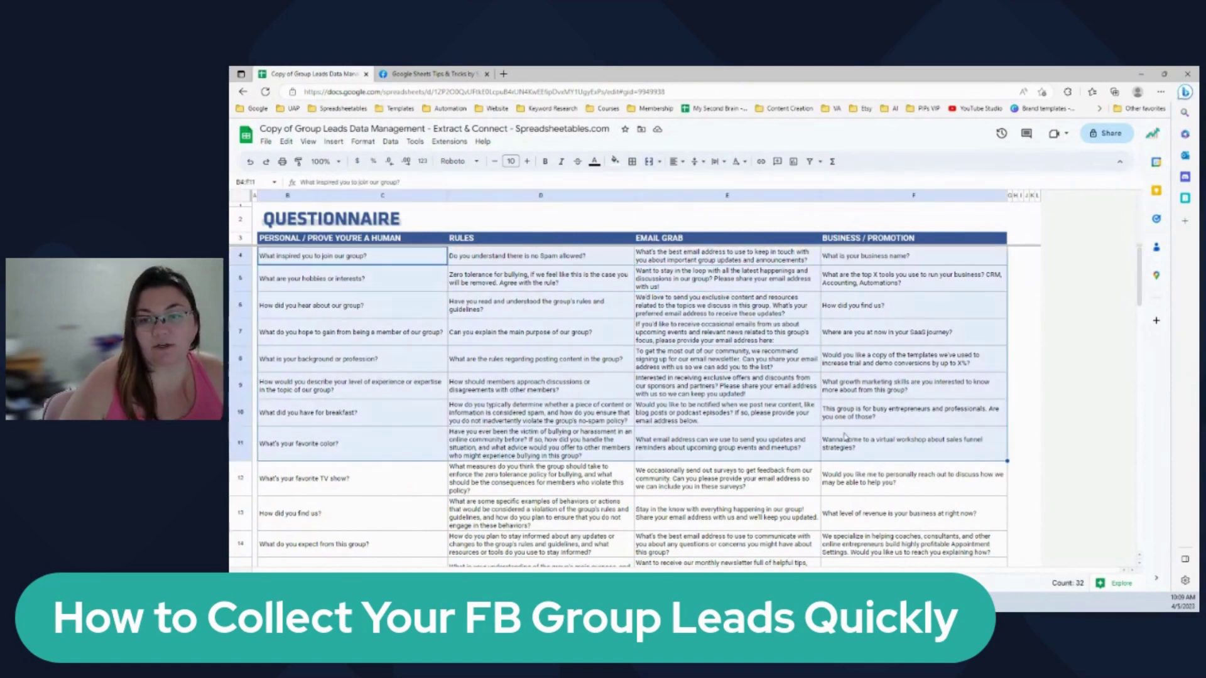
left_click(665, 367)
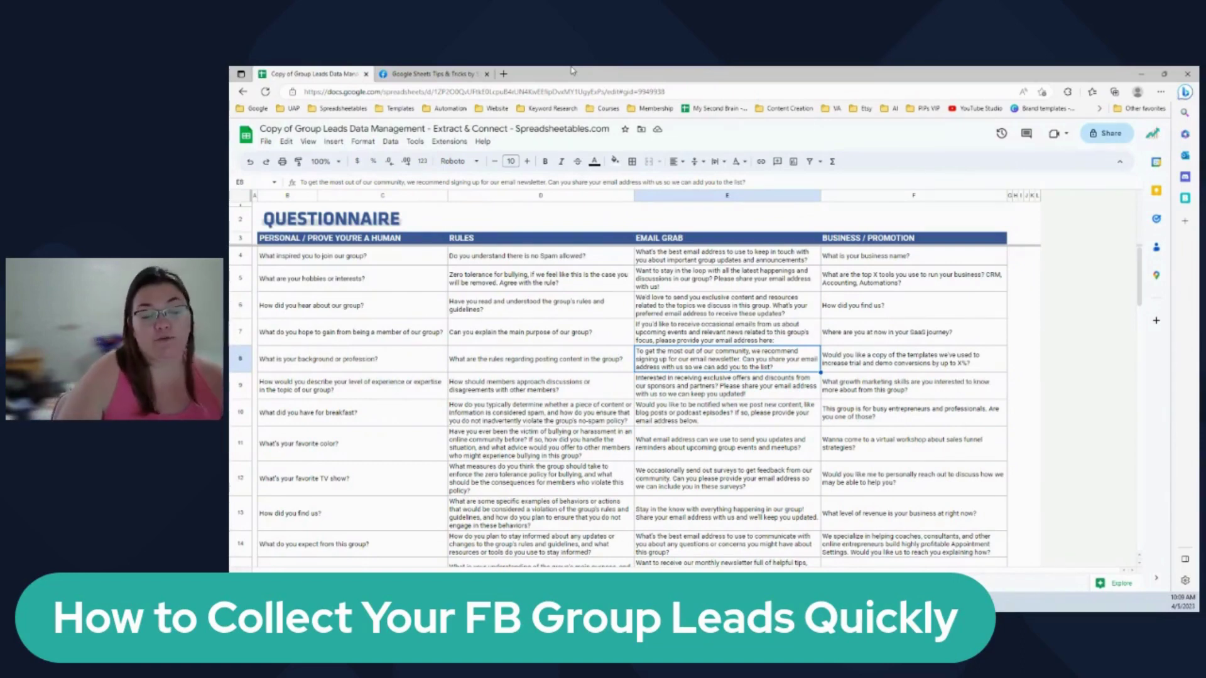
left_click(425, 383)
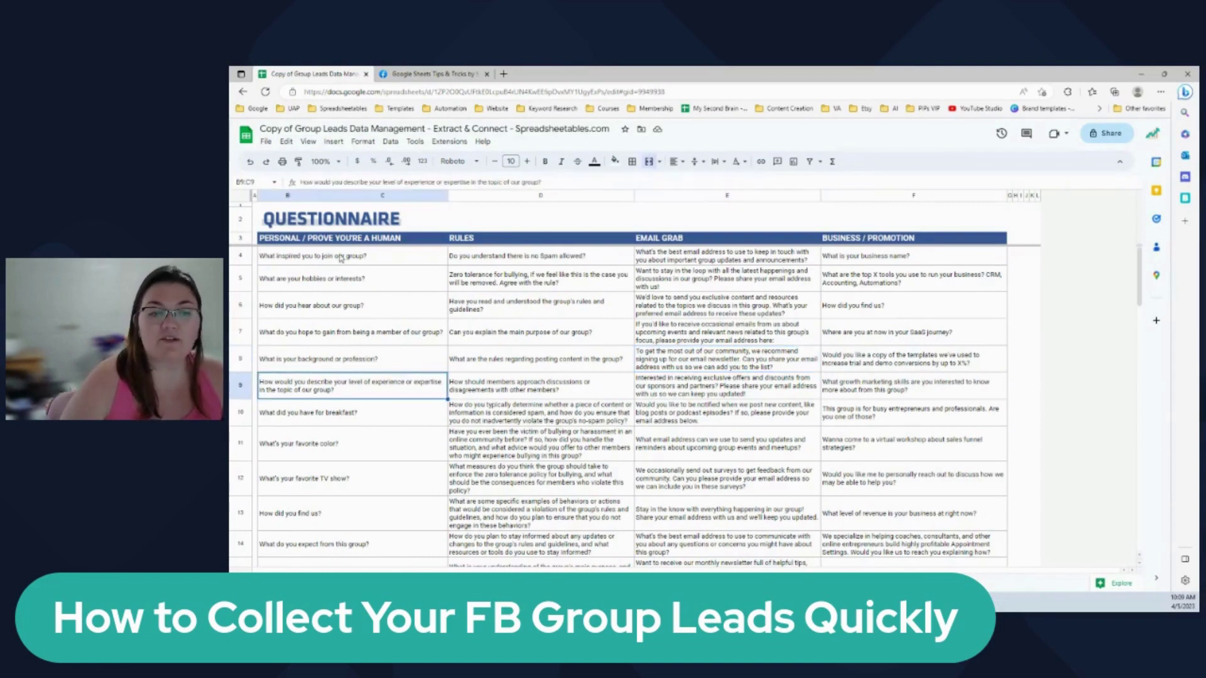
left_click(293, 258)
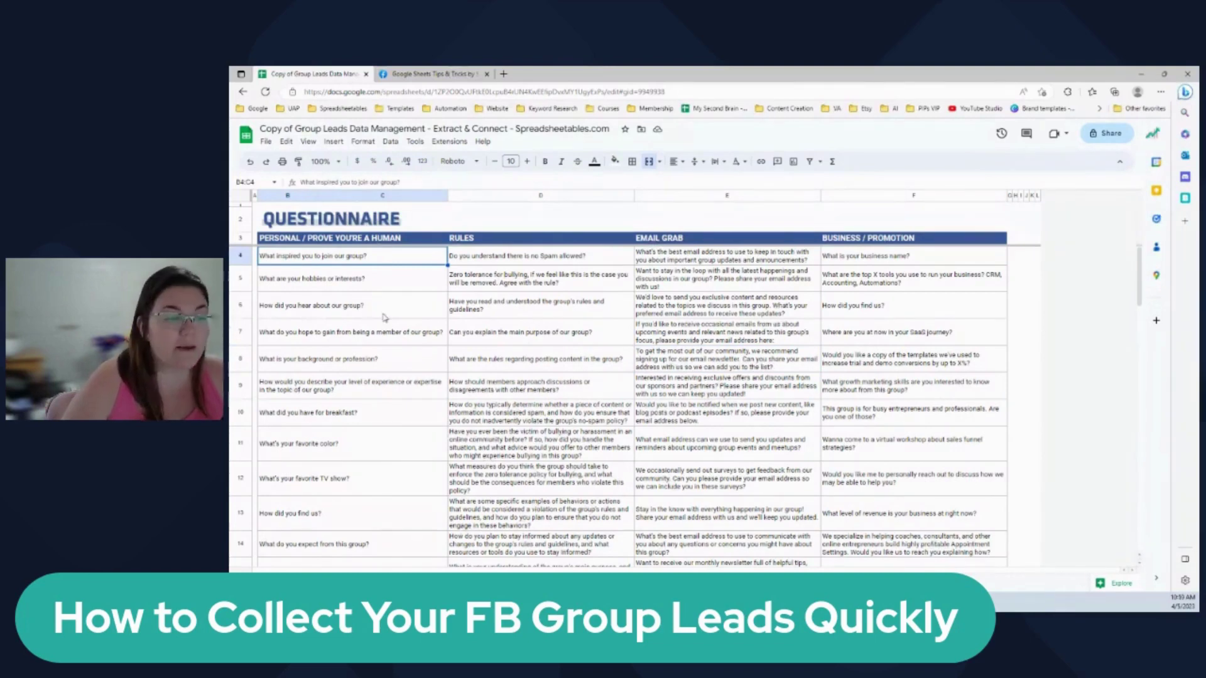
left_click_drag(384, 317, 383, 441)
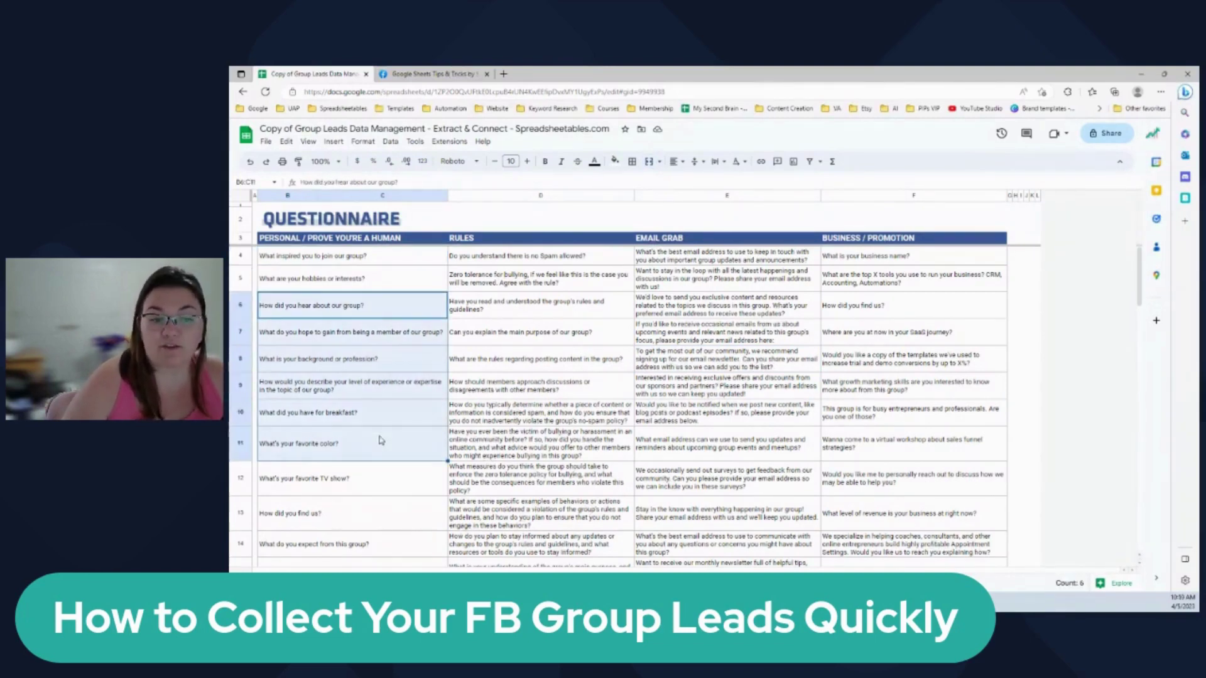
Examine the suggested questions in the Rules and Email Grab columns of the Questionnaire sheet.
left_click(530, 309)
left_click_drag(512, 258, 530, 434)
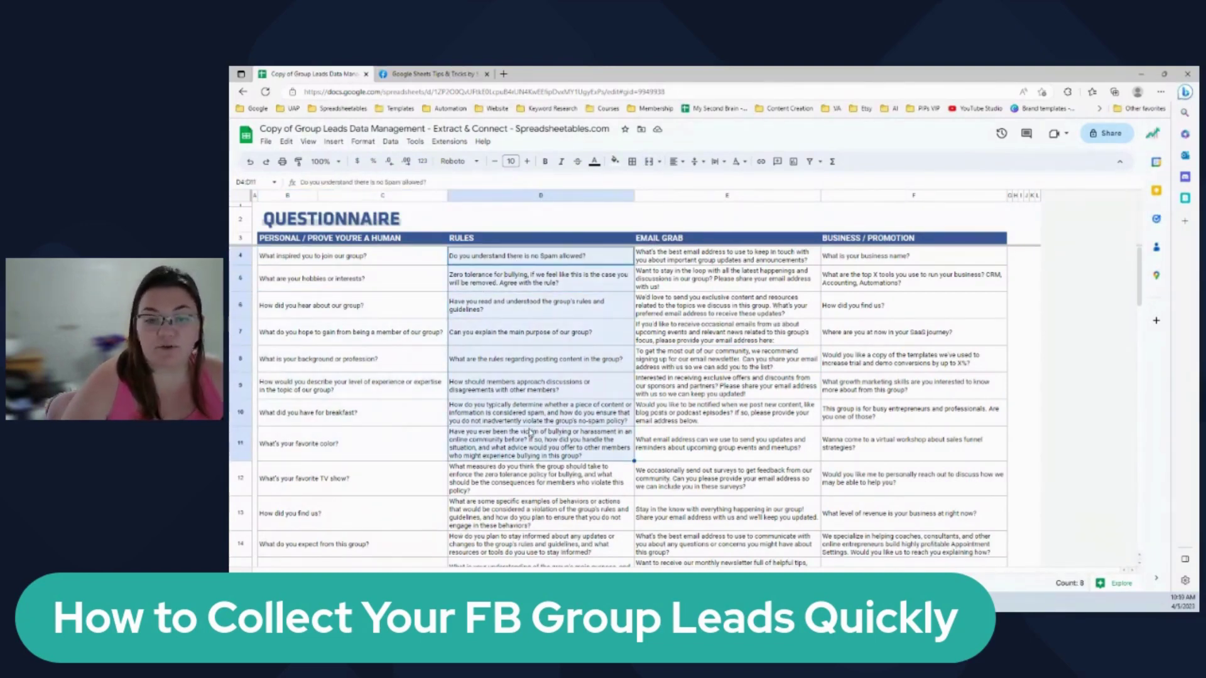
left_click(529, 433)
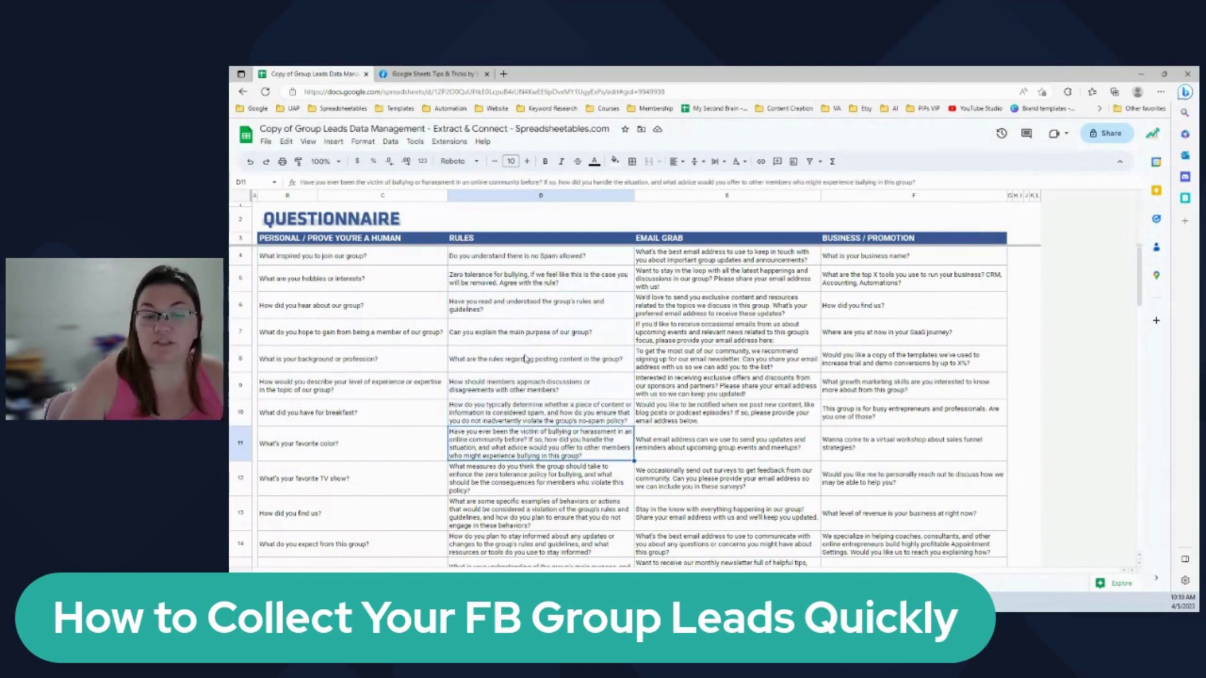
left_click_drag(690, 259, 713, 422)
left_click(714, 314)
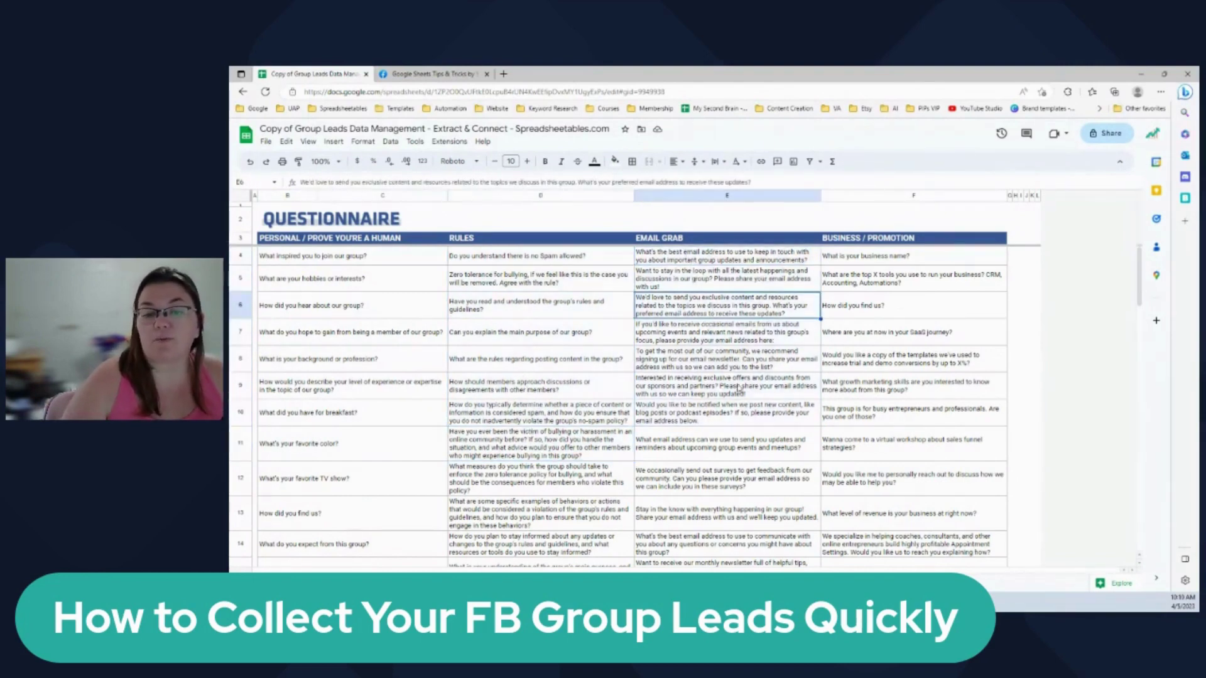
scroll(716, 377, "down", 5)
scroll(723, 451, "up", 5)
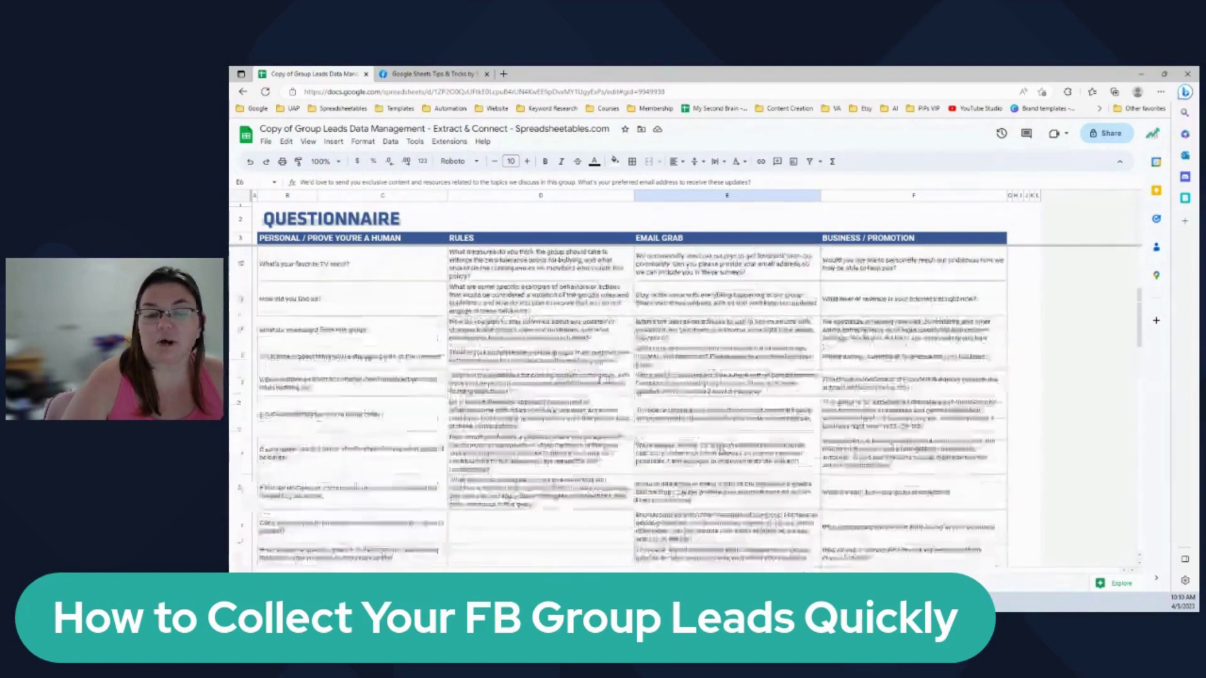
left_click(716, 332)
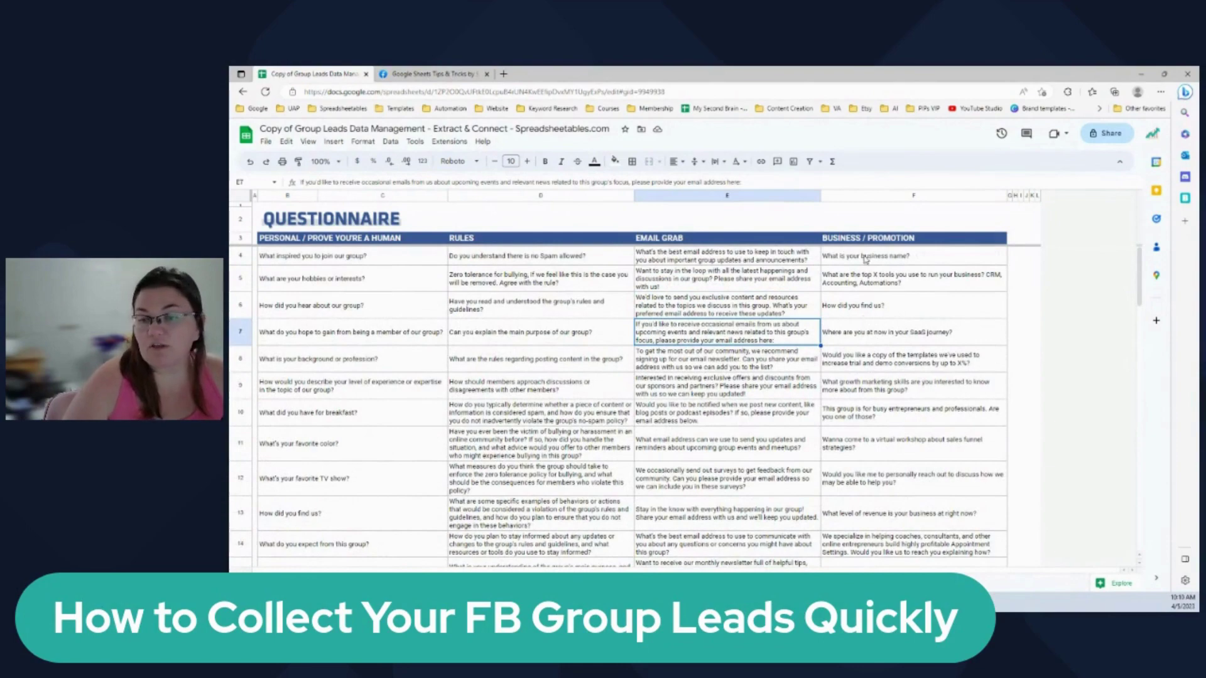
Read through the Business / Promotion question ideas, then revisit a few entries in the Rules column.
left_click(866, 259)
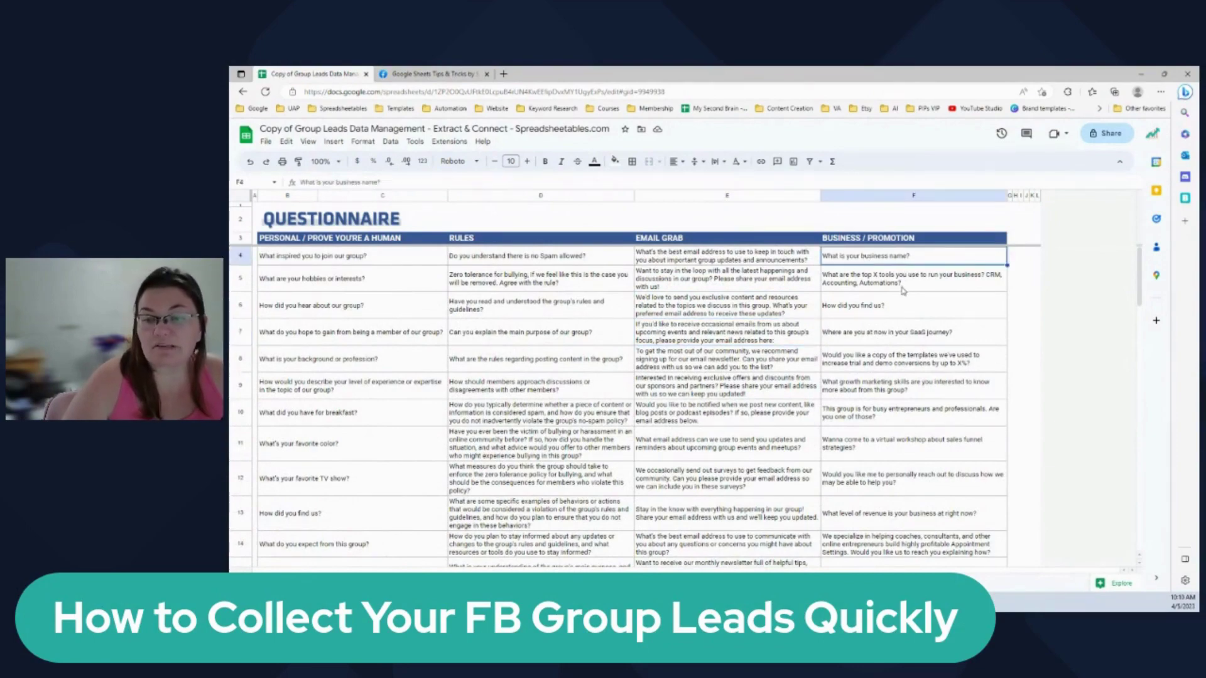
scroll(890, 376, "down", 5)
scroll(890, 399, "up", 10)
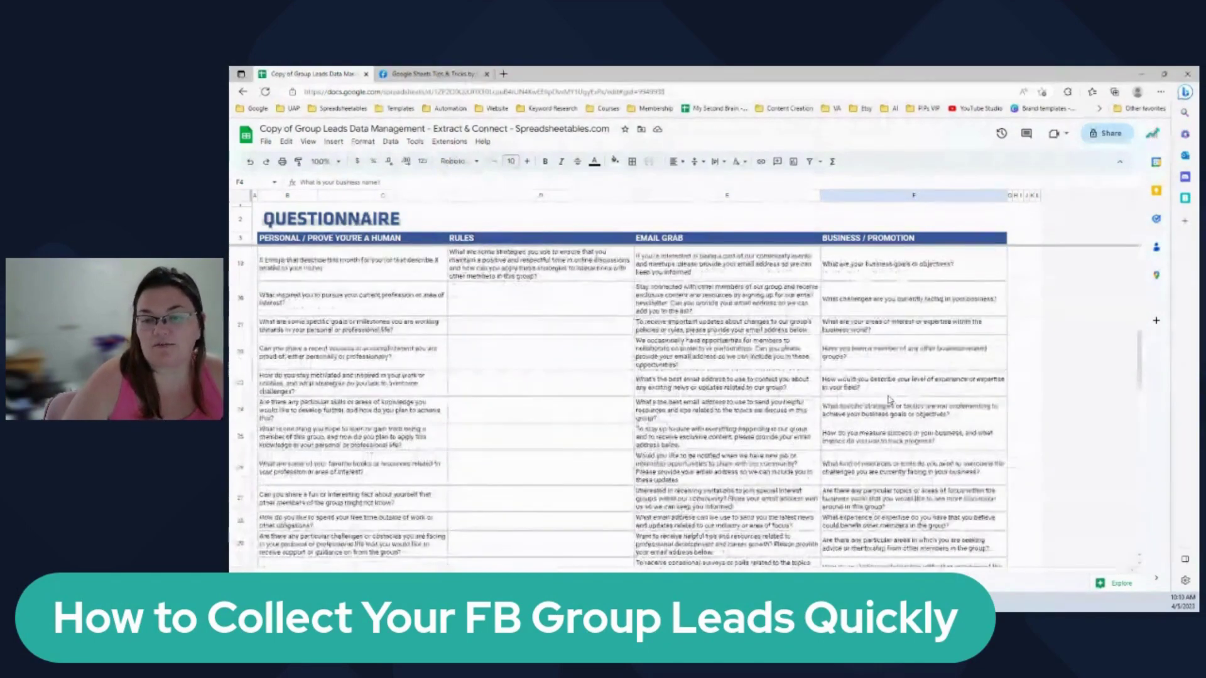
left_click(568, 369)
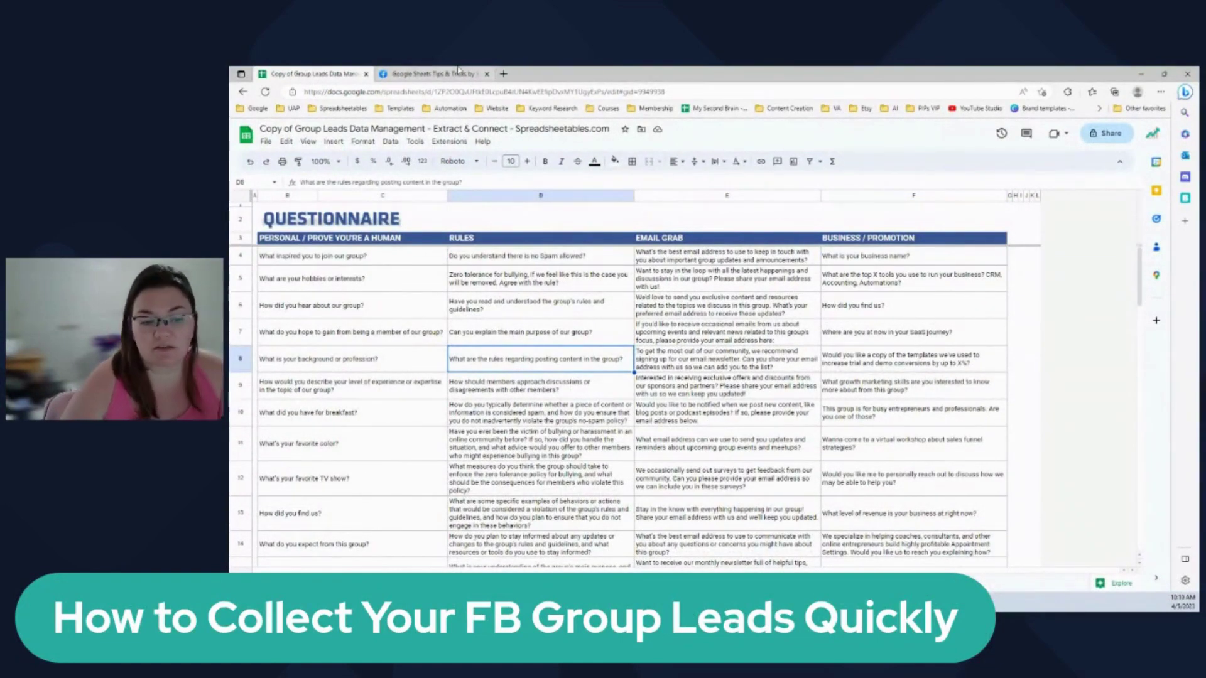
left_click(541, 410)
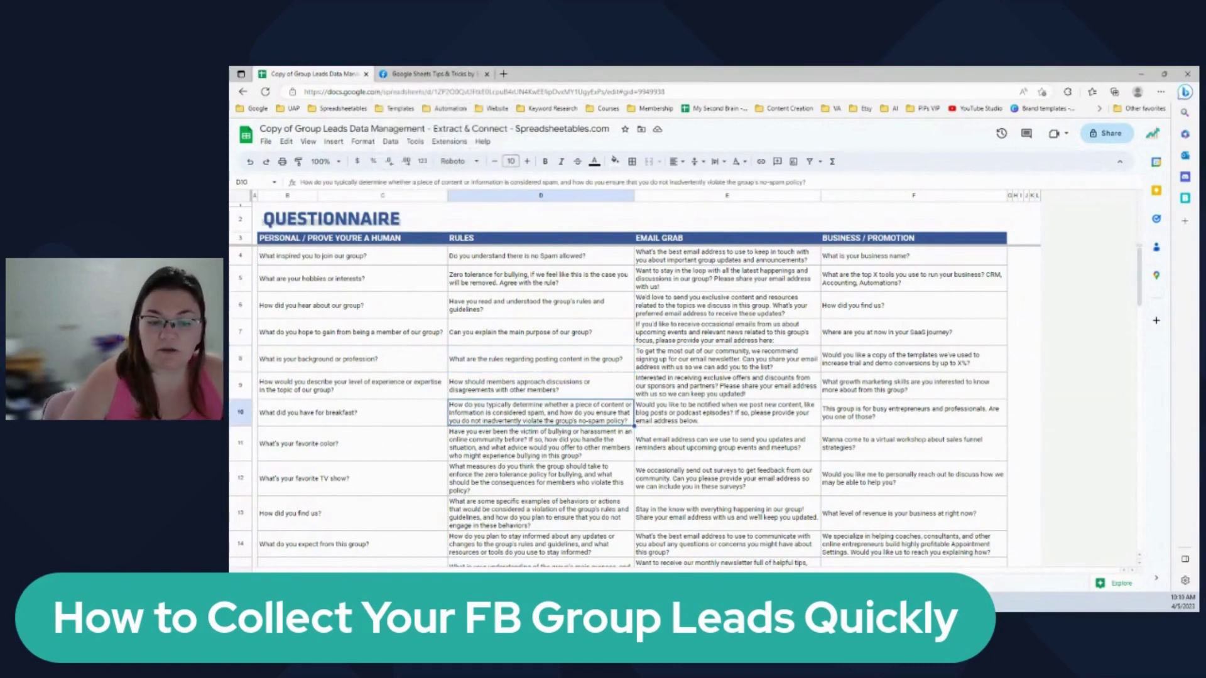
Copy the first membership question from the Facebook group into the Question 1 cell of the Input Data sheet.
left_click(414, 583)
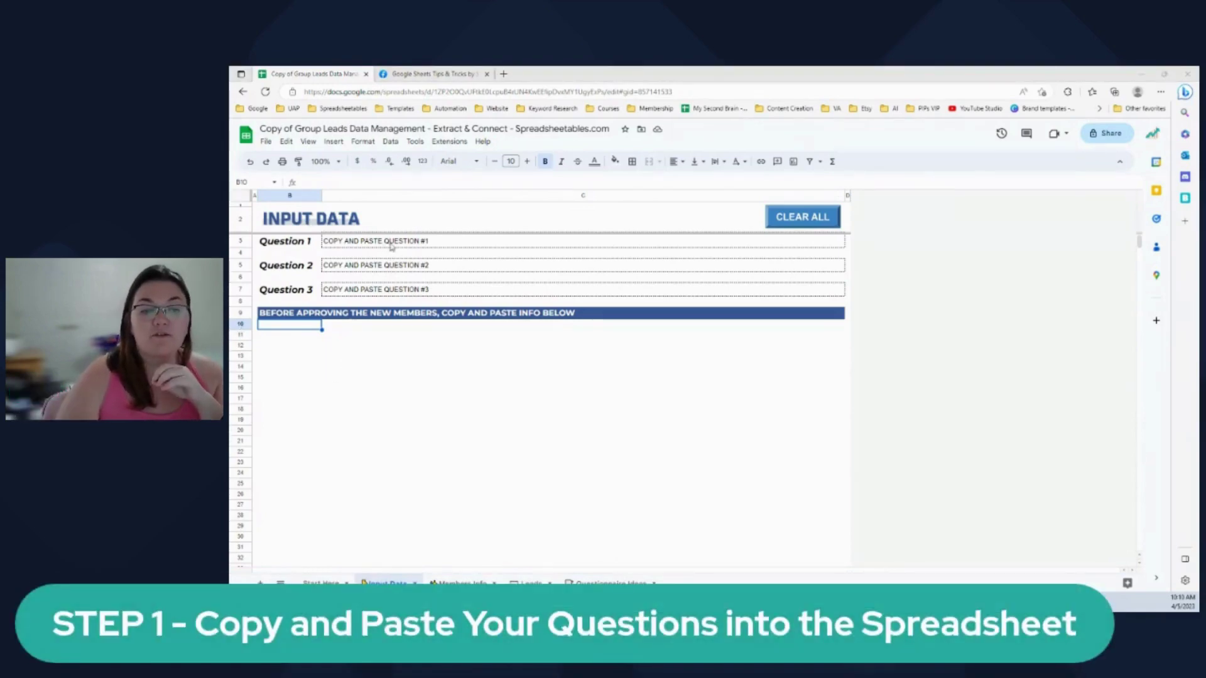
left_click(434, 74)
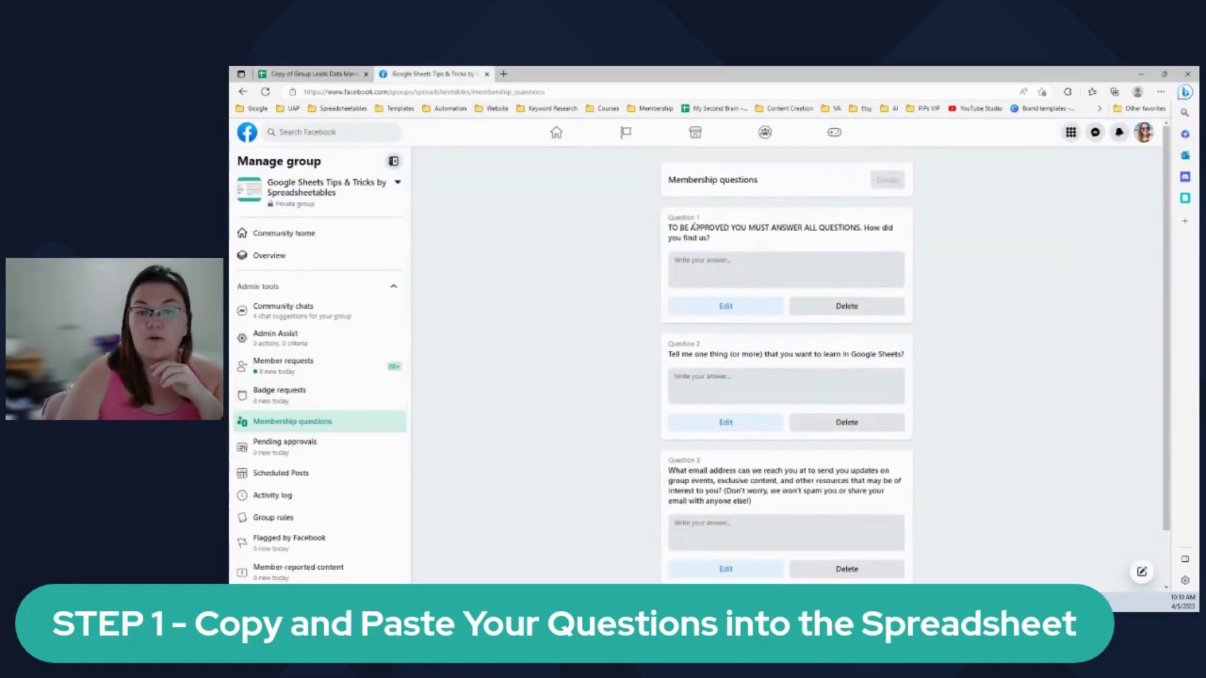
left_click_drag(675, 229, 712, 240)
left_click(676, 229)
key("ctrl+c")
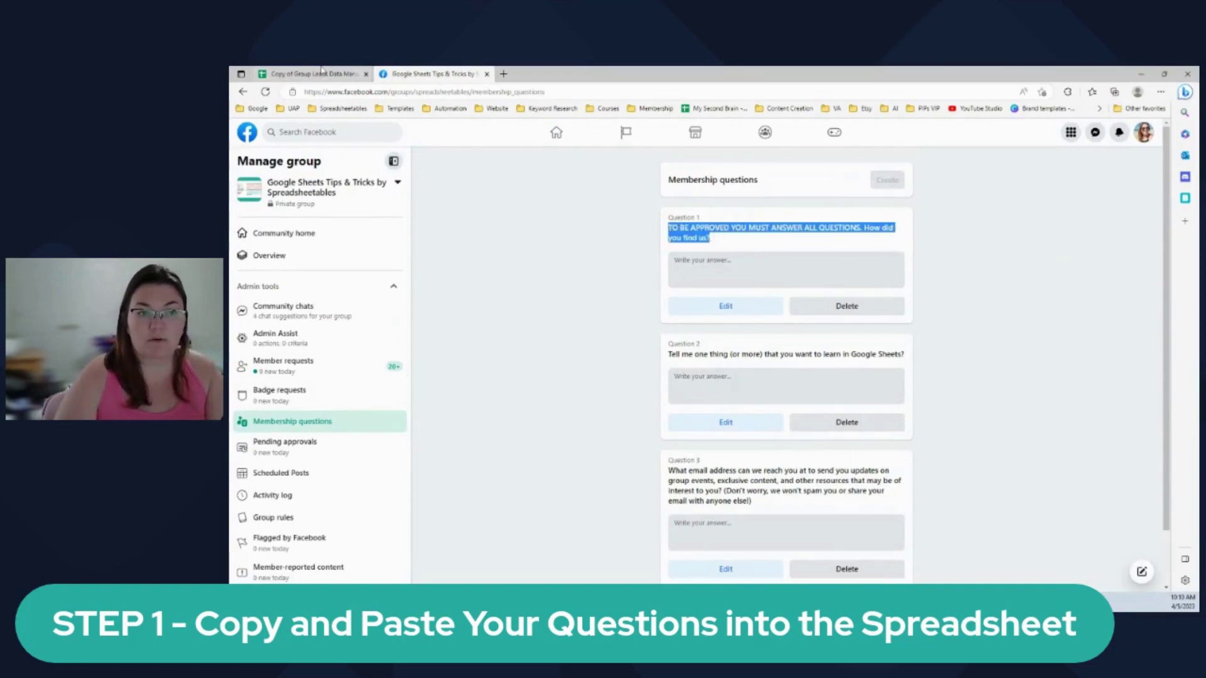
left_click(311, 73)
left_click(404, 242)
key("ctrl+v")
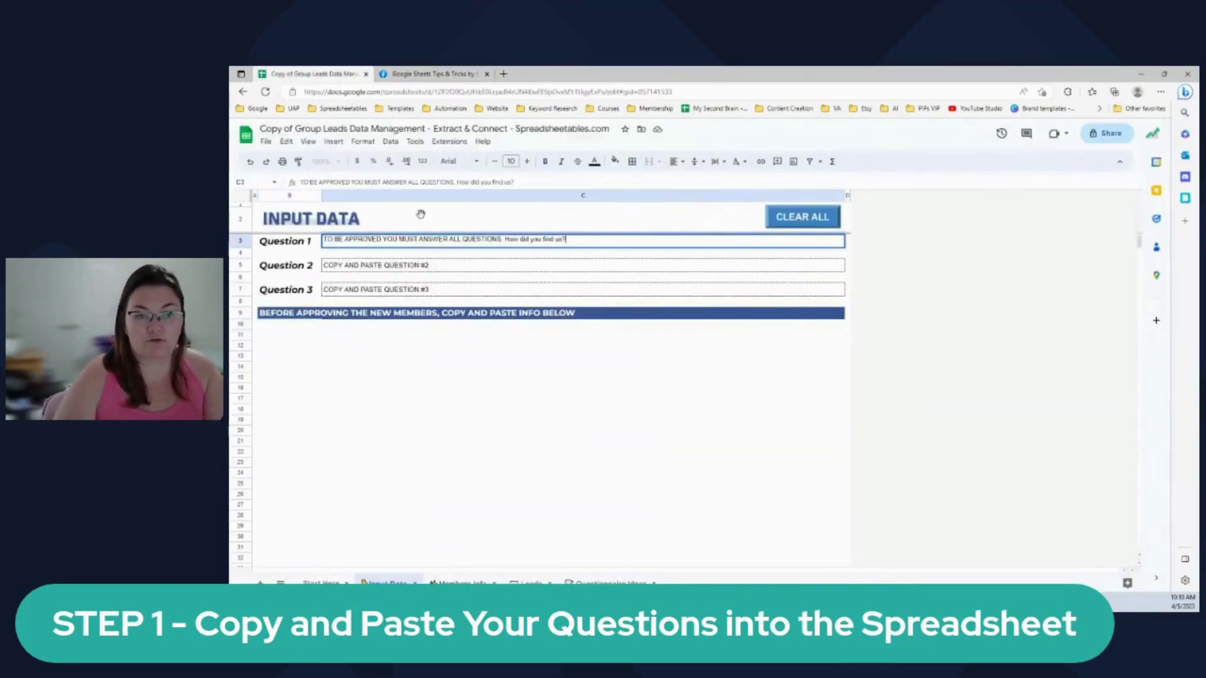
Copy the second membership question, about what to learn in Google Sheets, into the Question 2 cell.
left_click(458, 72)
left_click_drag(673, 356, 905, 353)
key("ctrl+c")
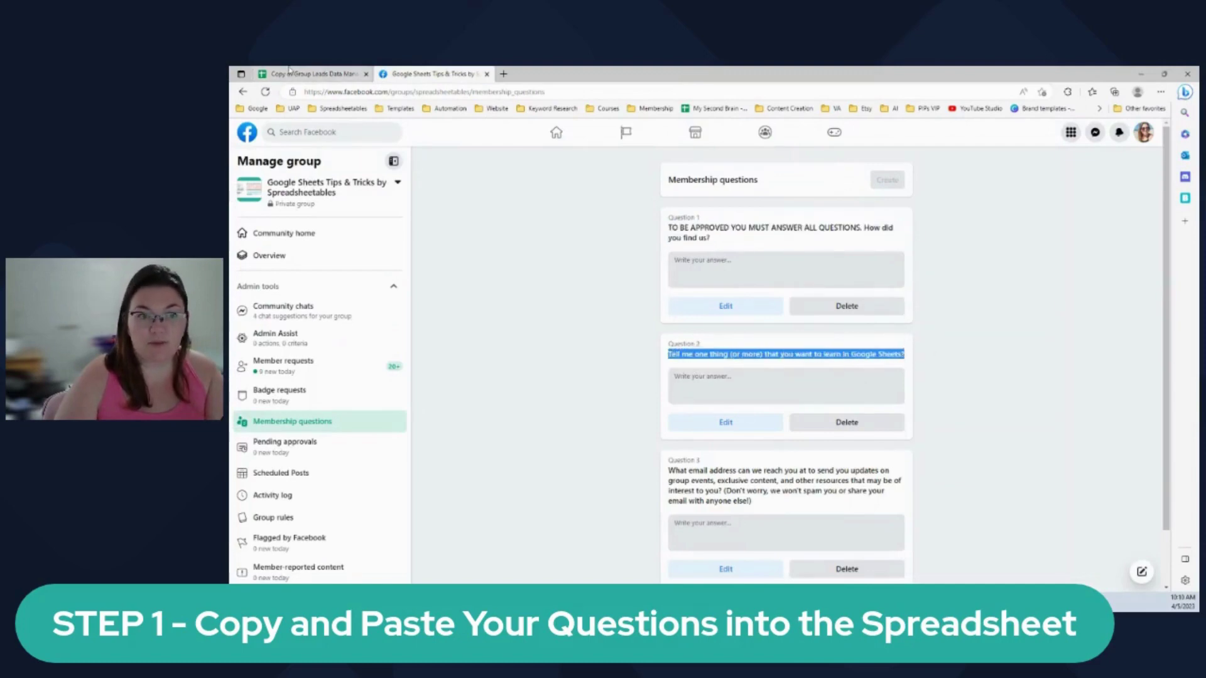
left_click(307, 73)
left_click(355, 265)
double_click(355, 264)
key("ctrl+v")
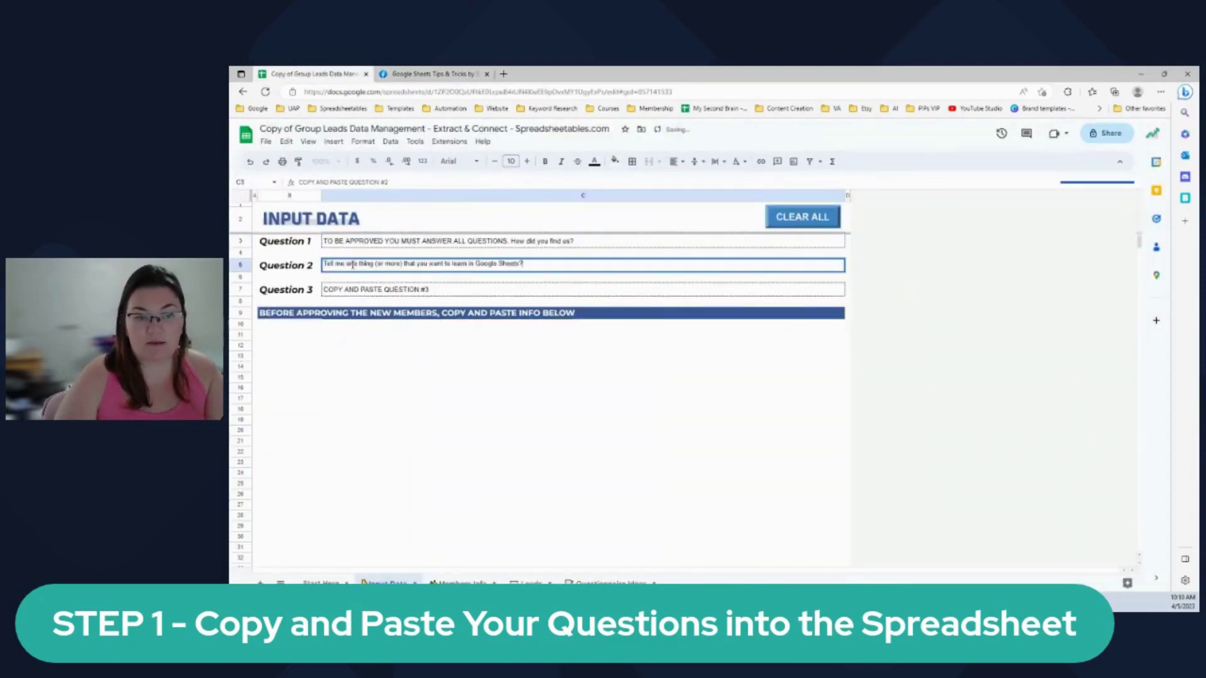
Copy the third membership question, about the email address, from the Facebook group into the Question 3 cell of the Input Data sheet.
left_click(434, 73)
scroll(704, 516, "down", 1)
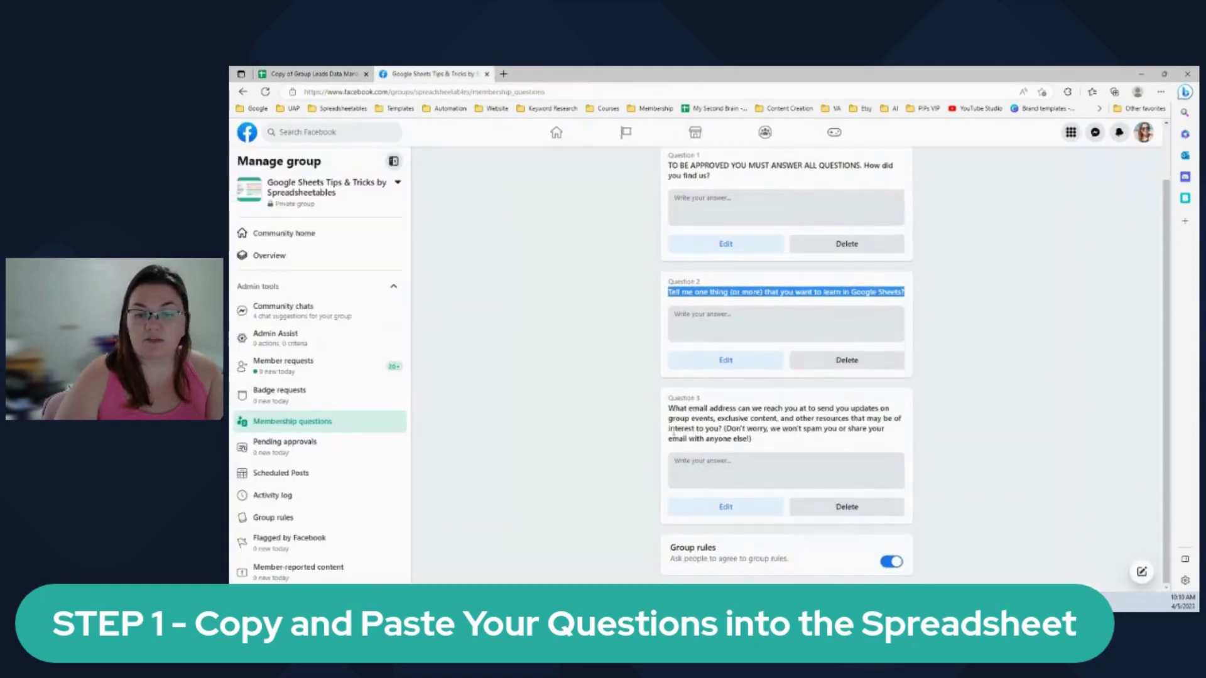
left_click_drag(669, 408, 784, 442)
key("ctrl+c")
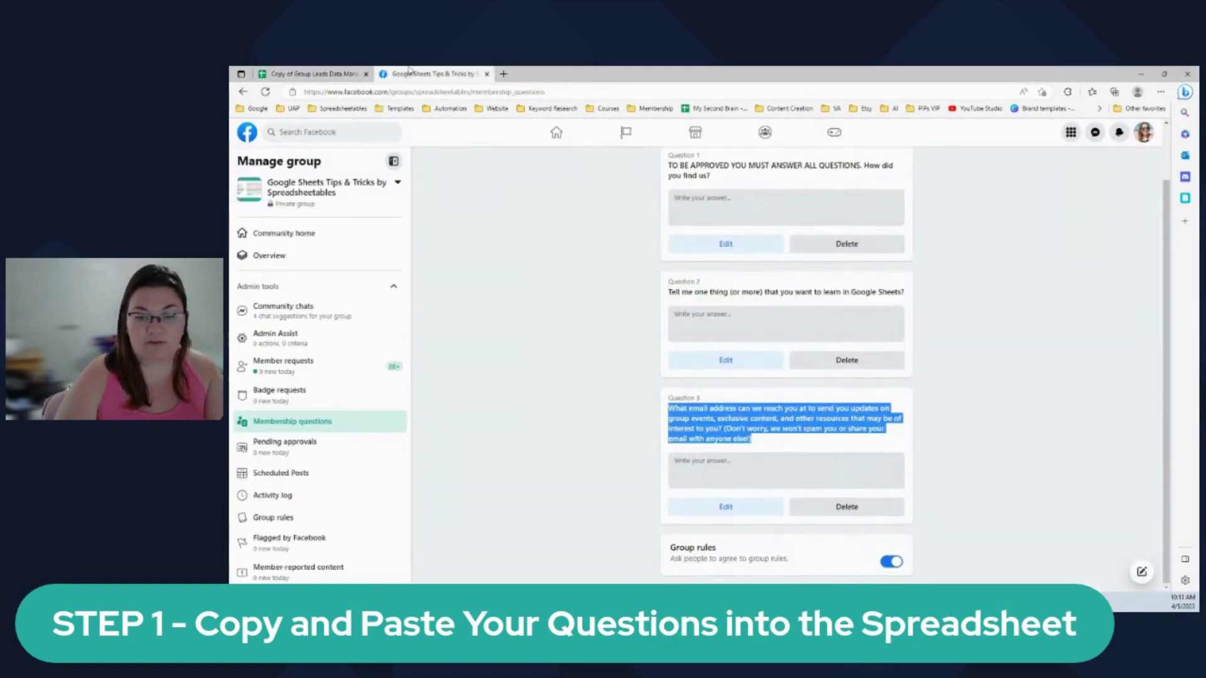
left_click(308, 73)
left_click(444, 290)
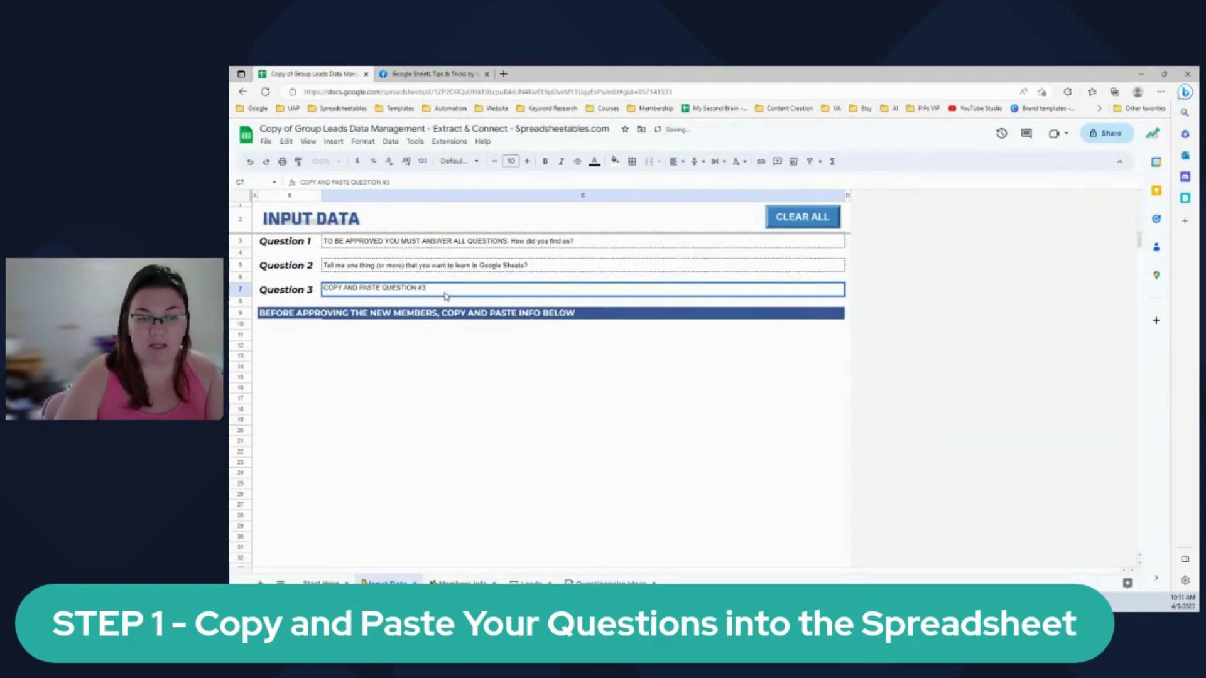
triple_click(427, 289)
key("ctrl+v")
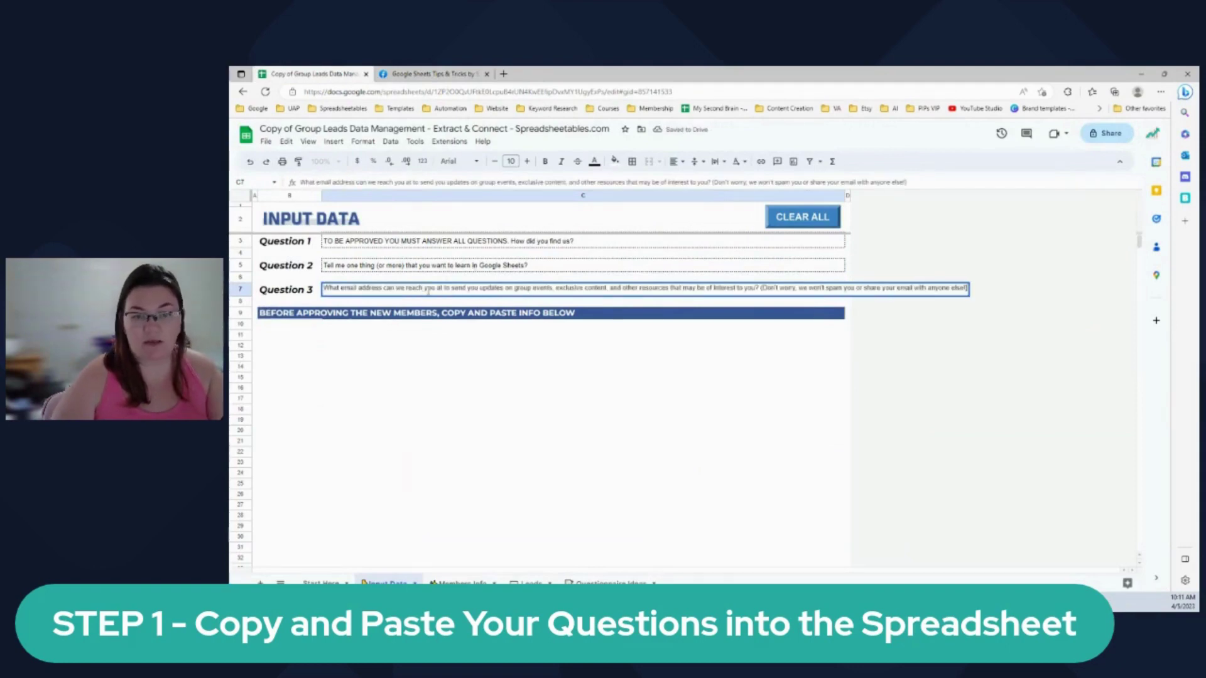
key("Return")
left_click(521, 432)
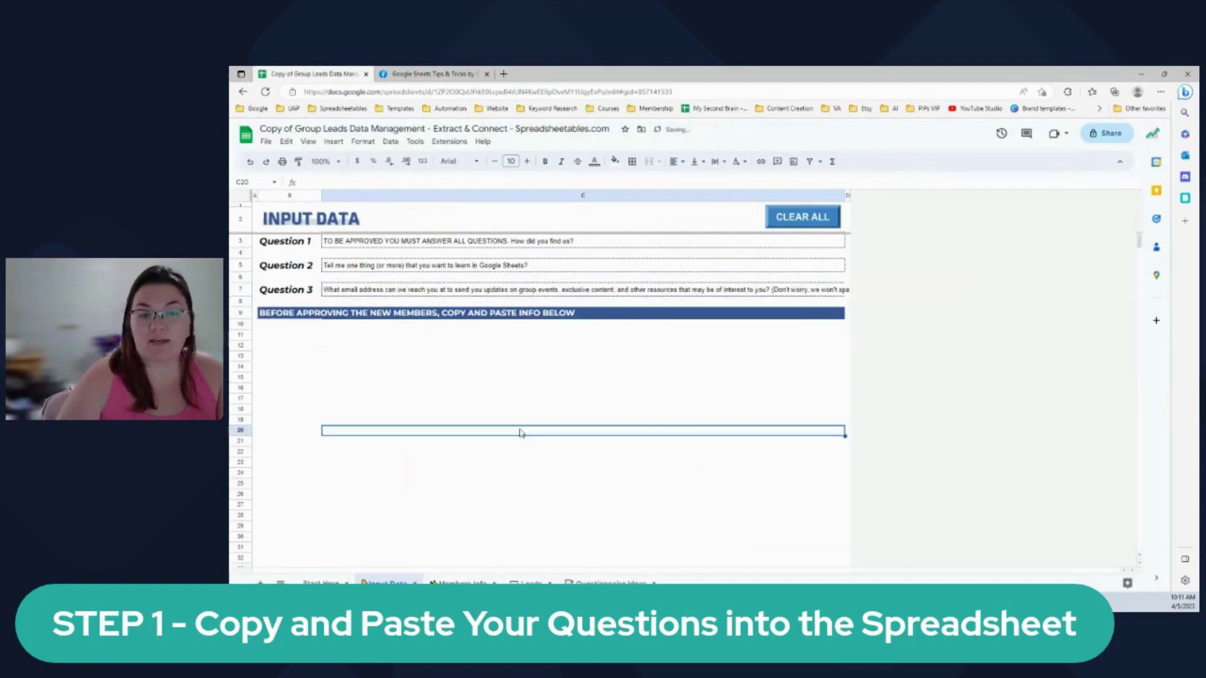
Wrap the text of the Question 3 cell so the long question stays within its column.
left_click(480, 293)
left_click(714, 162)
left_click(735, 181)
left_click(707, 395)
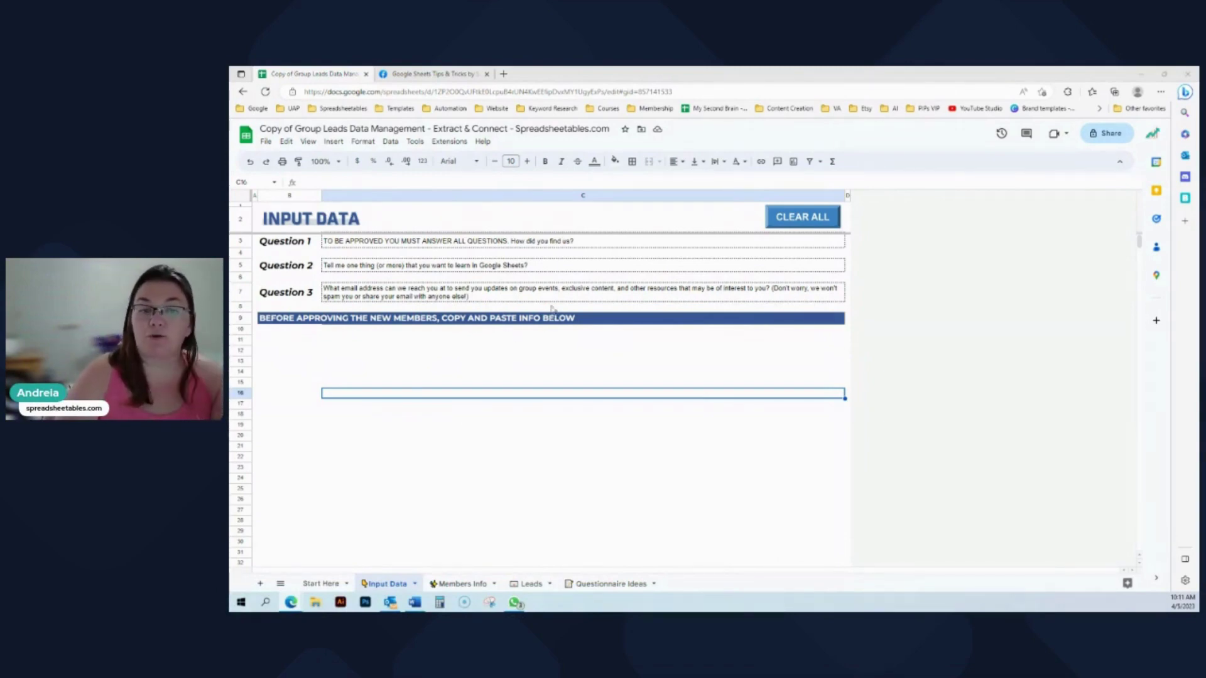
left_click(493, 245)
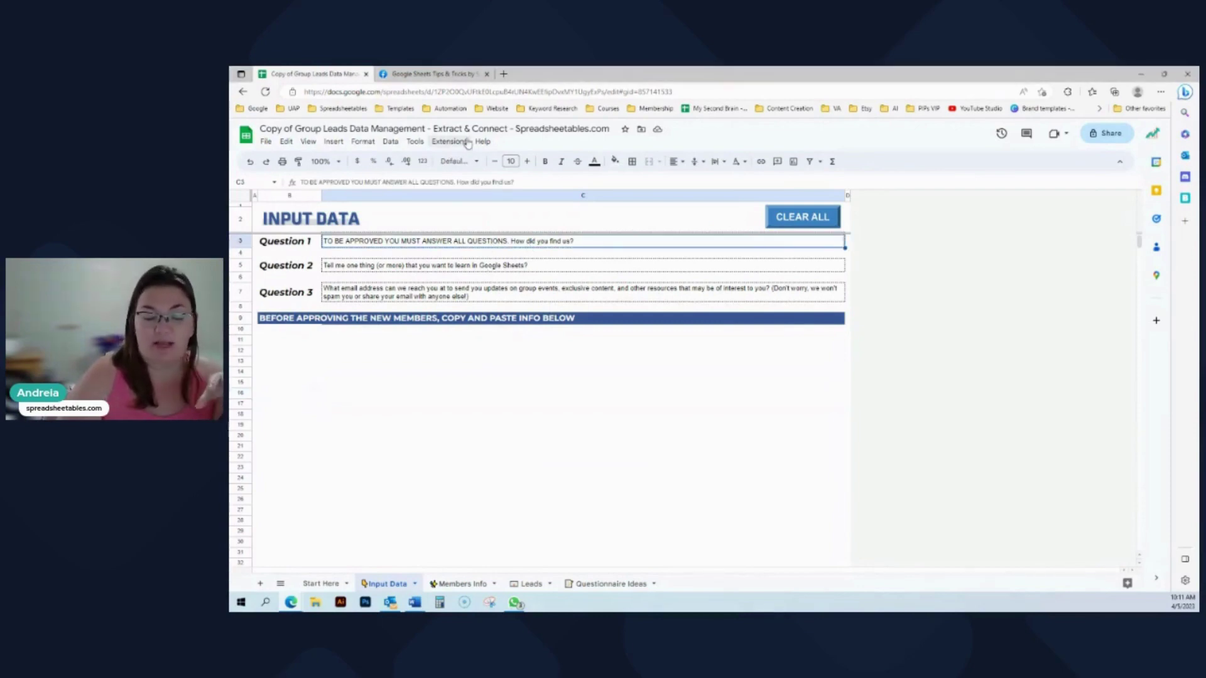
Open the Facebook group's member requests and copy the request entries from the newest one down to the end of the loaded list.
left_click(313, 343)
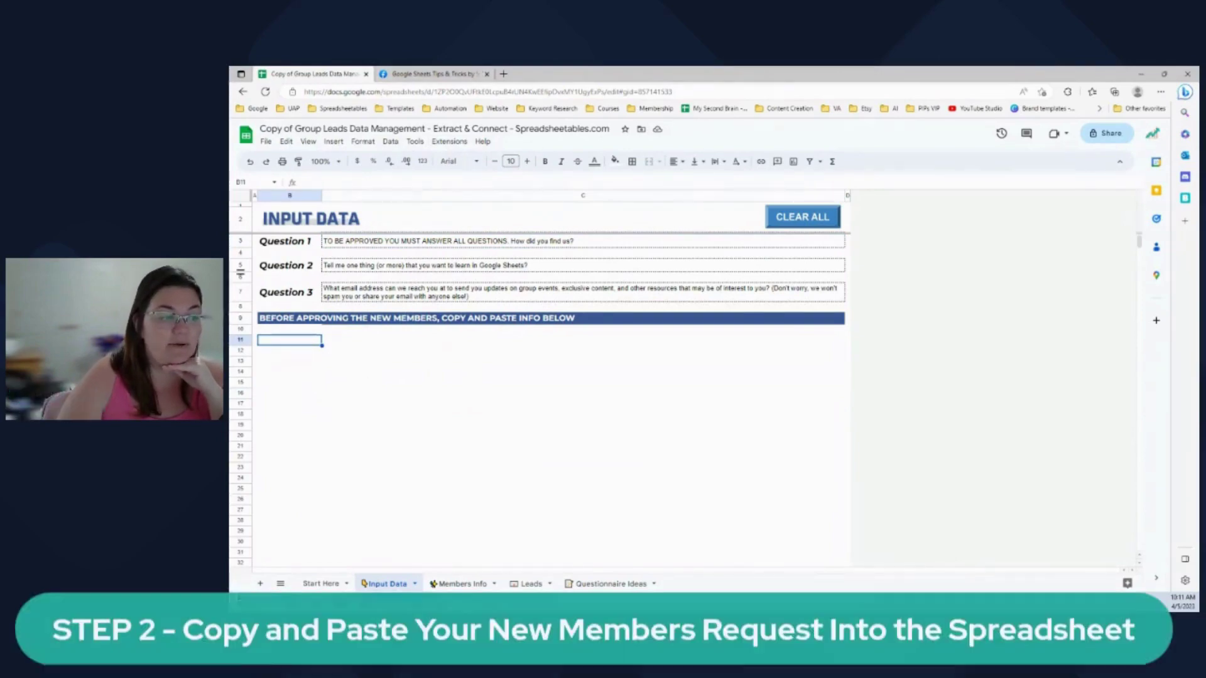
left_click(440, 74)
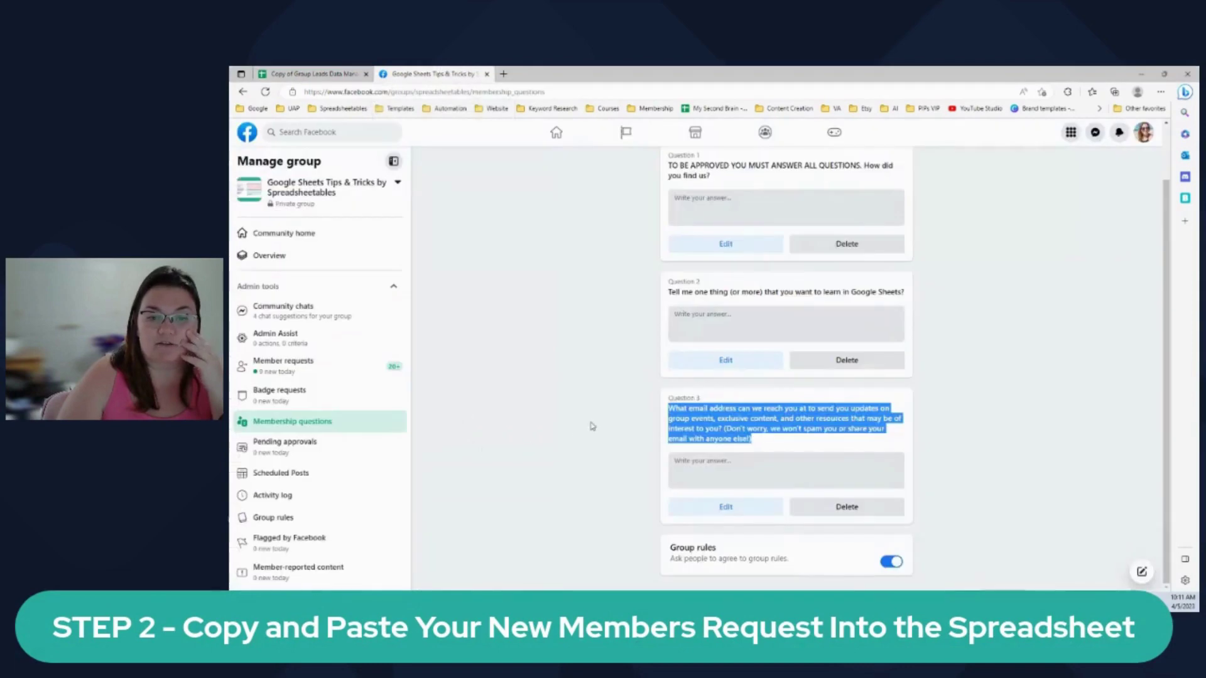
left_click(293, 372)
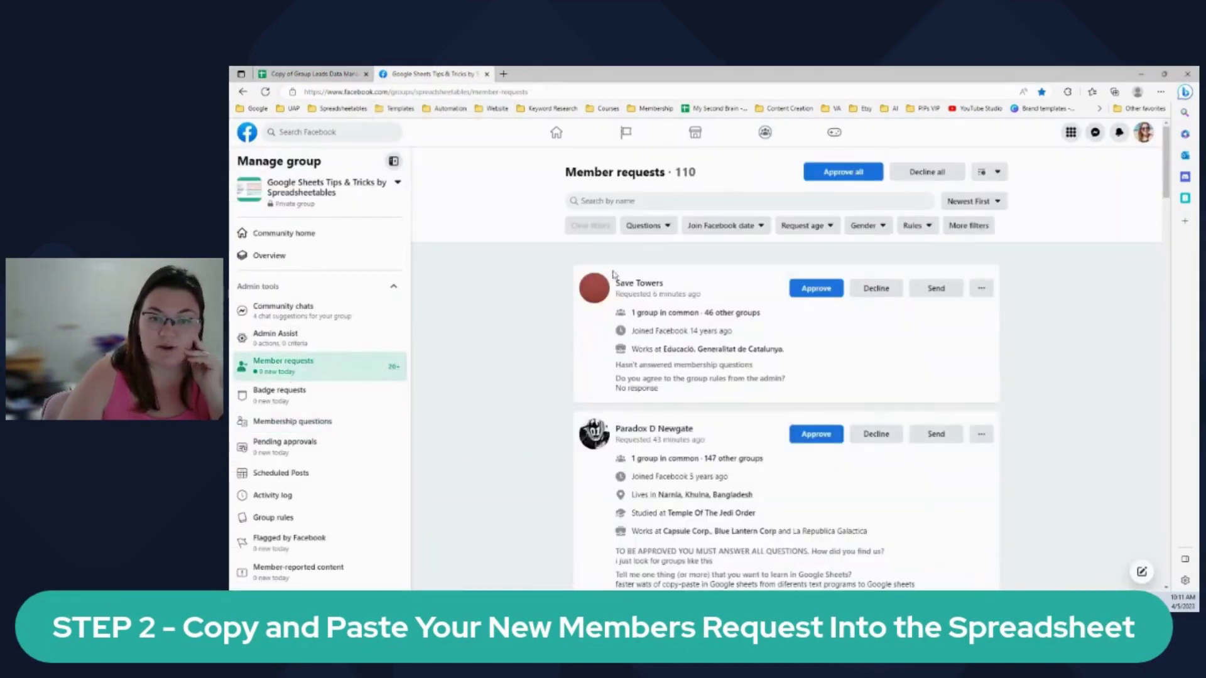
left_click_drag(617, 284, 651, 398)
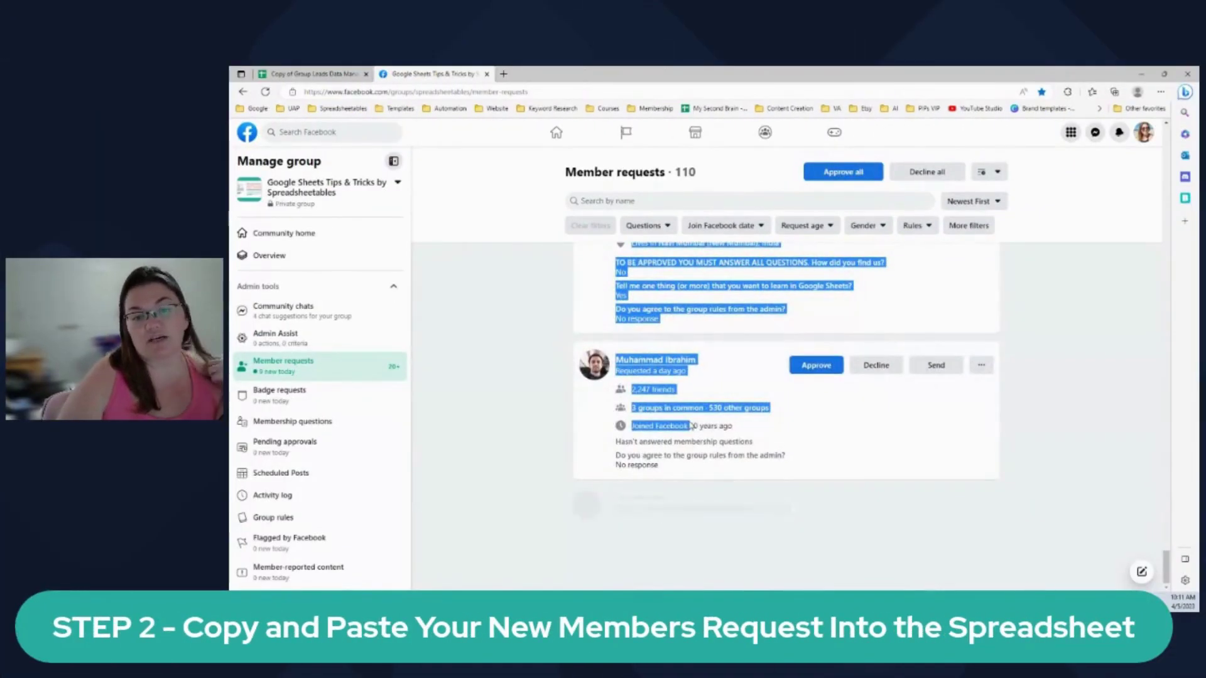
left_click_drag(691, 426, 690, 423)
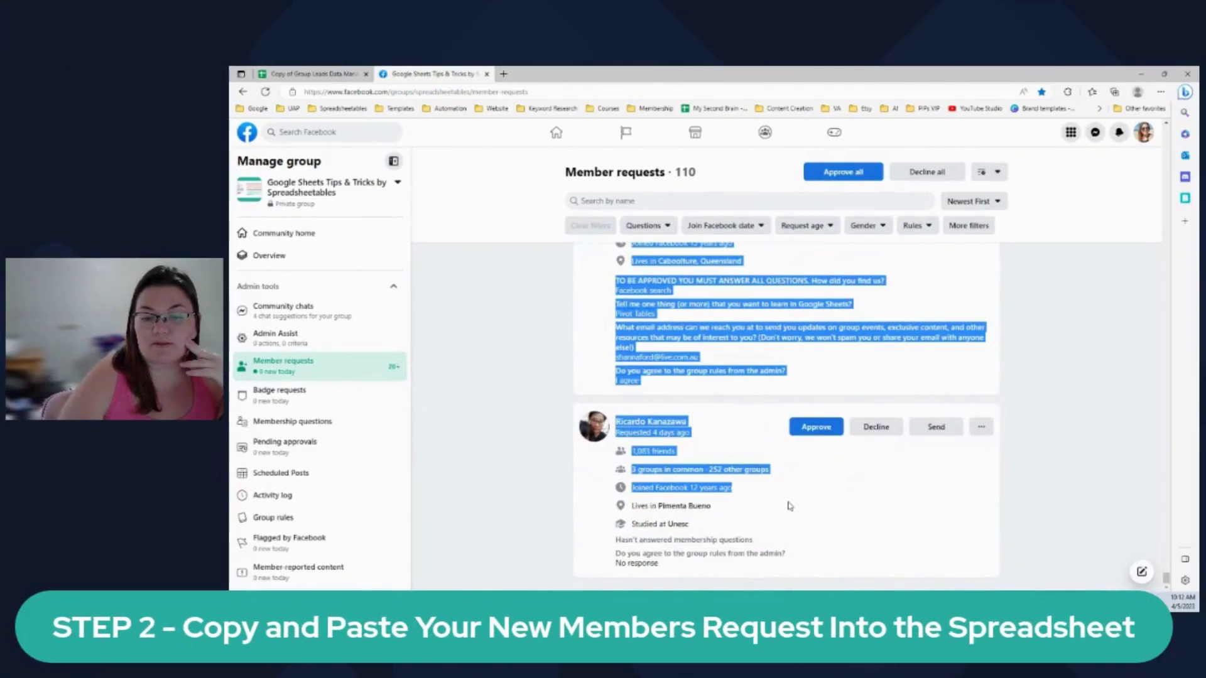
left_click_drag(786, 503, 787, 574)
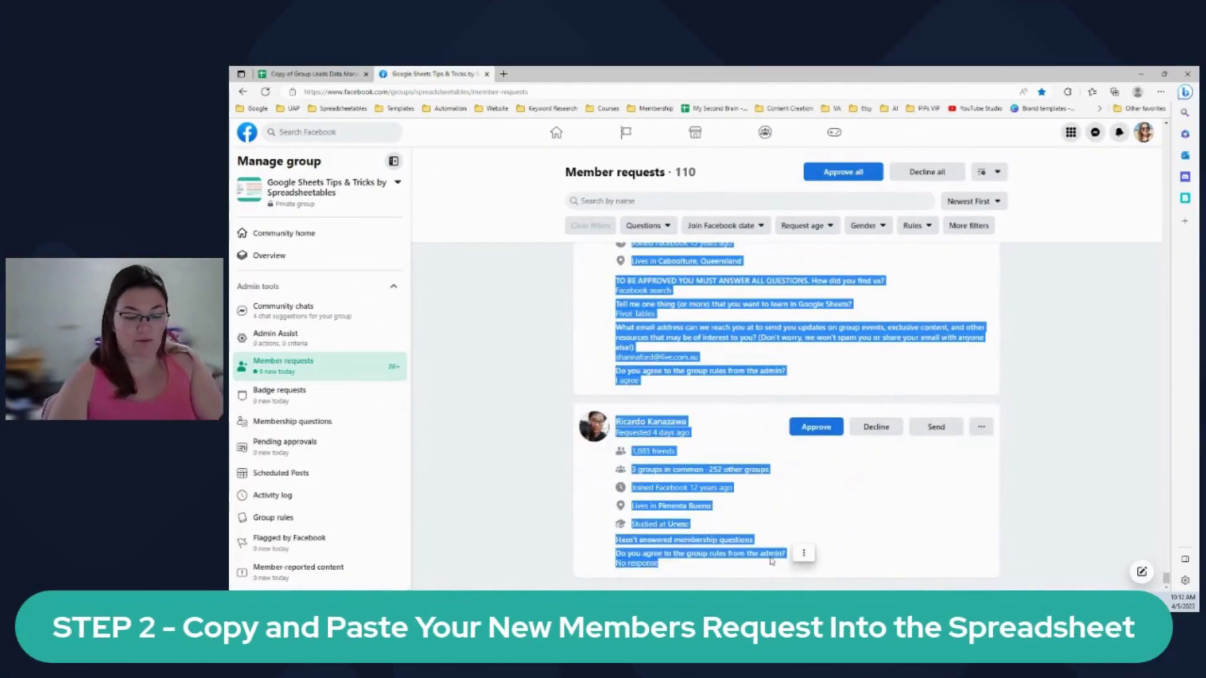
key("ctrl+c")
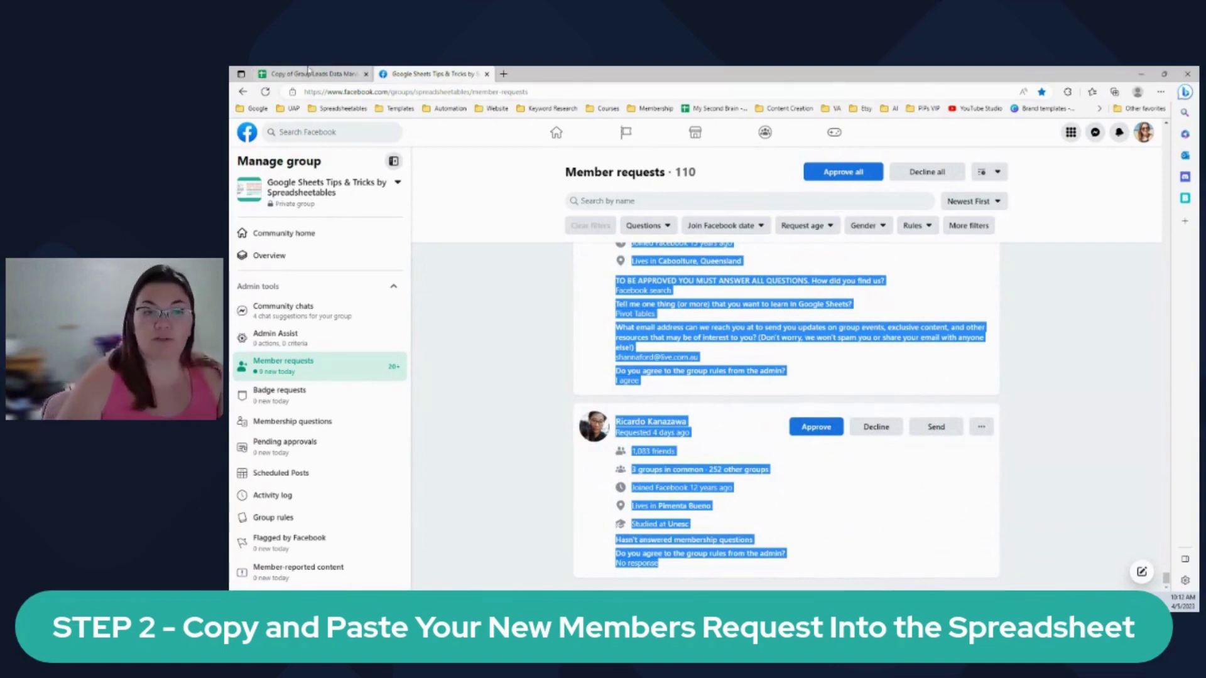
Paste the copied member requests into cell B10 of the Input Data sheet, directly below the copy-and-paste banner.
left_click(308, 73)
left_click(295, 330)
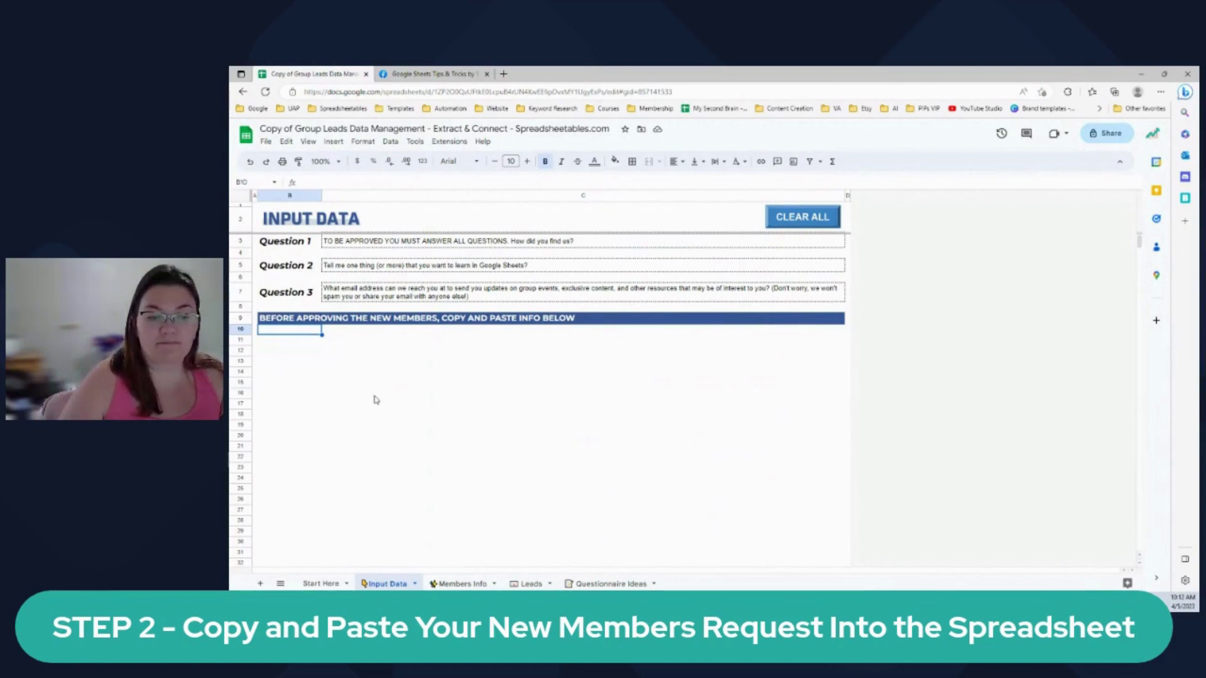
key("ctrl+v")
left_click(302, 380)
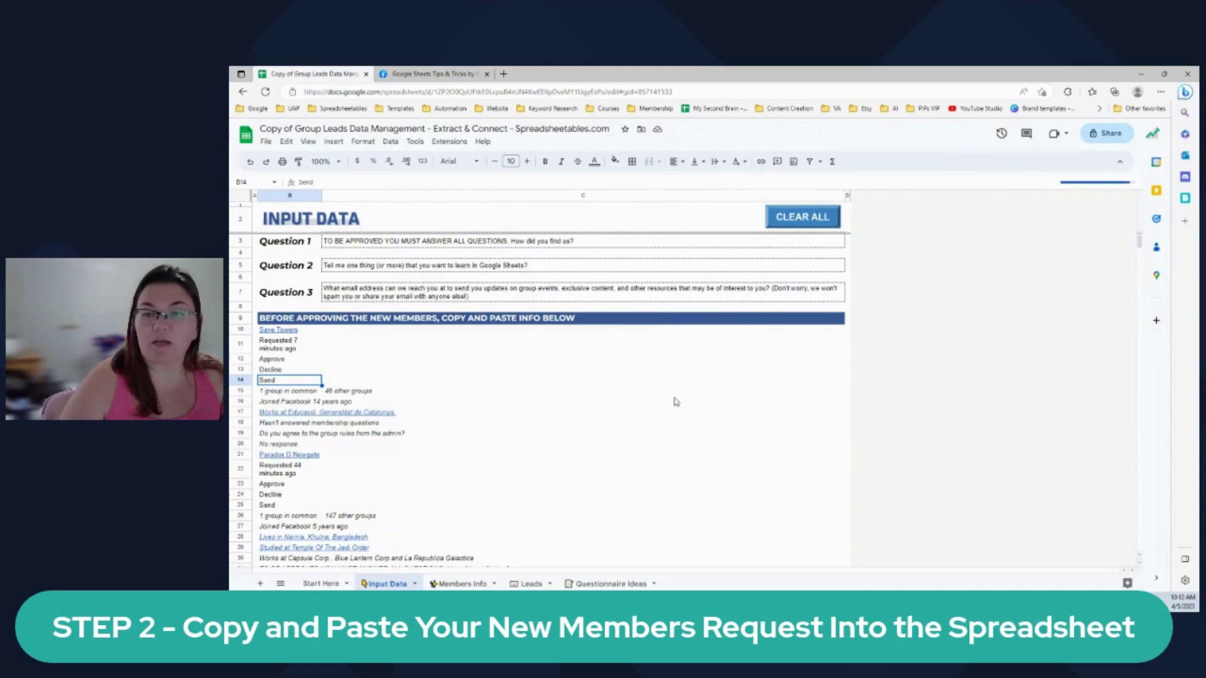
Review the extracted member details in the Members Info sheet across all columns and down to the last record.
left_click(453, 585)
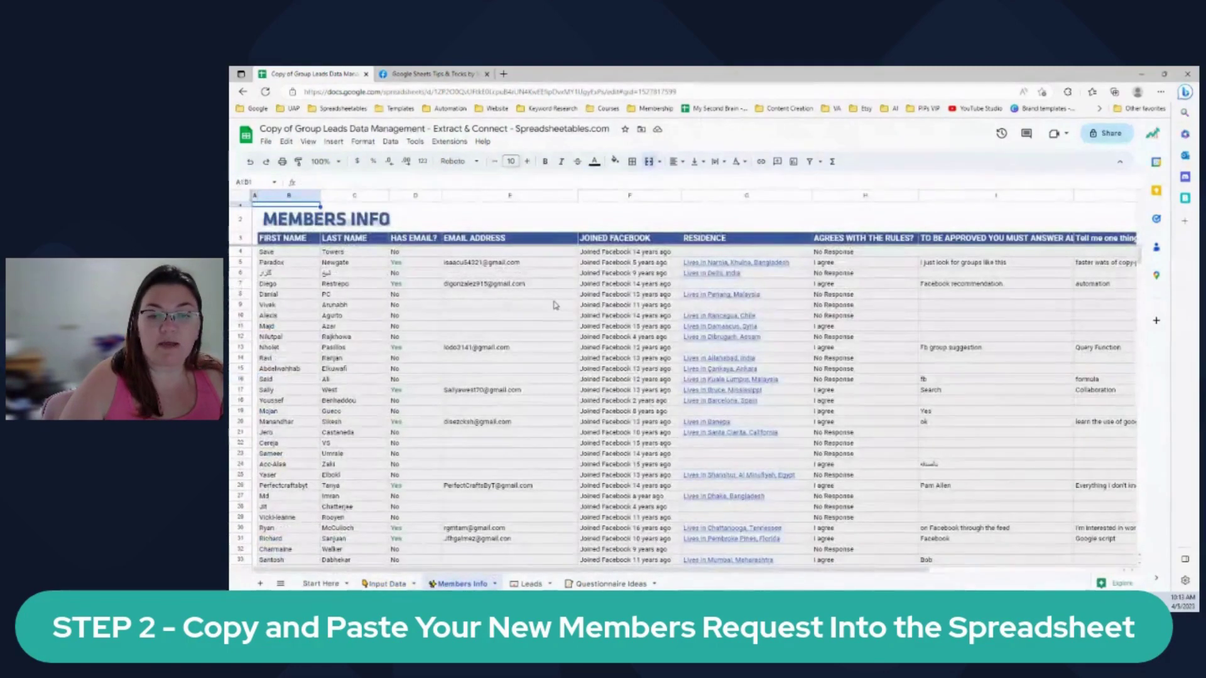
left_click_drag(415, 572, 603, 572)
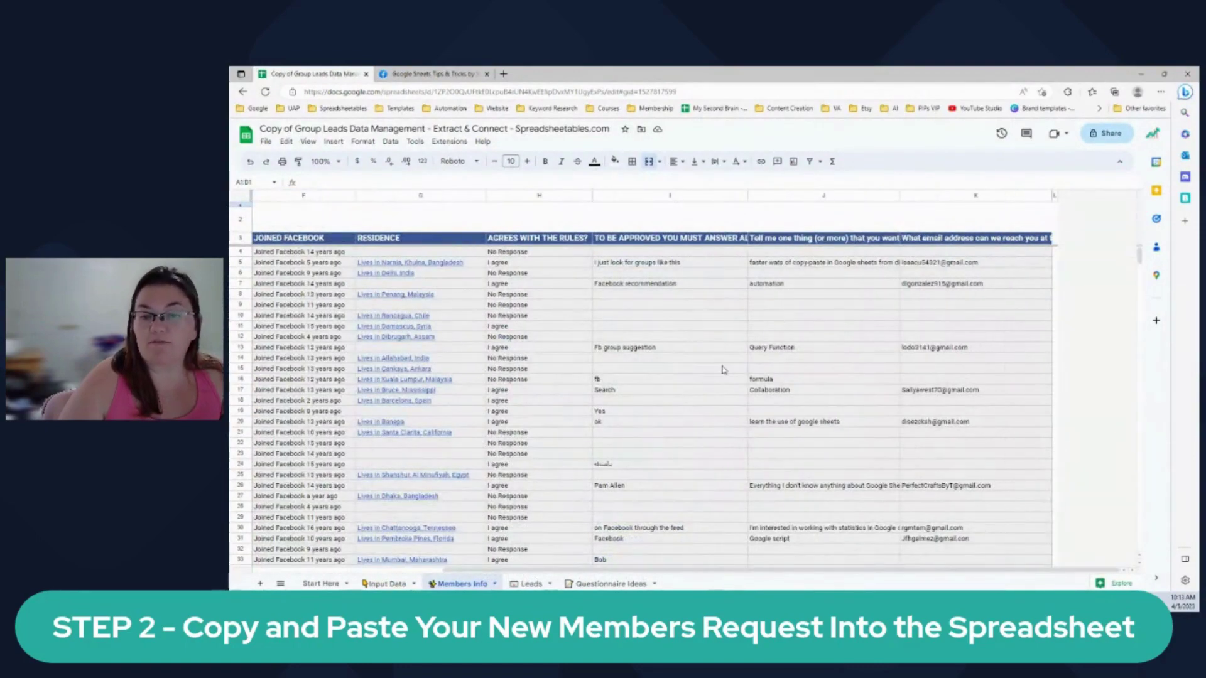
scroll(723, 370, "down", 5)
scroll(722, 370, "down", 15)
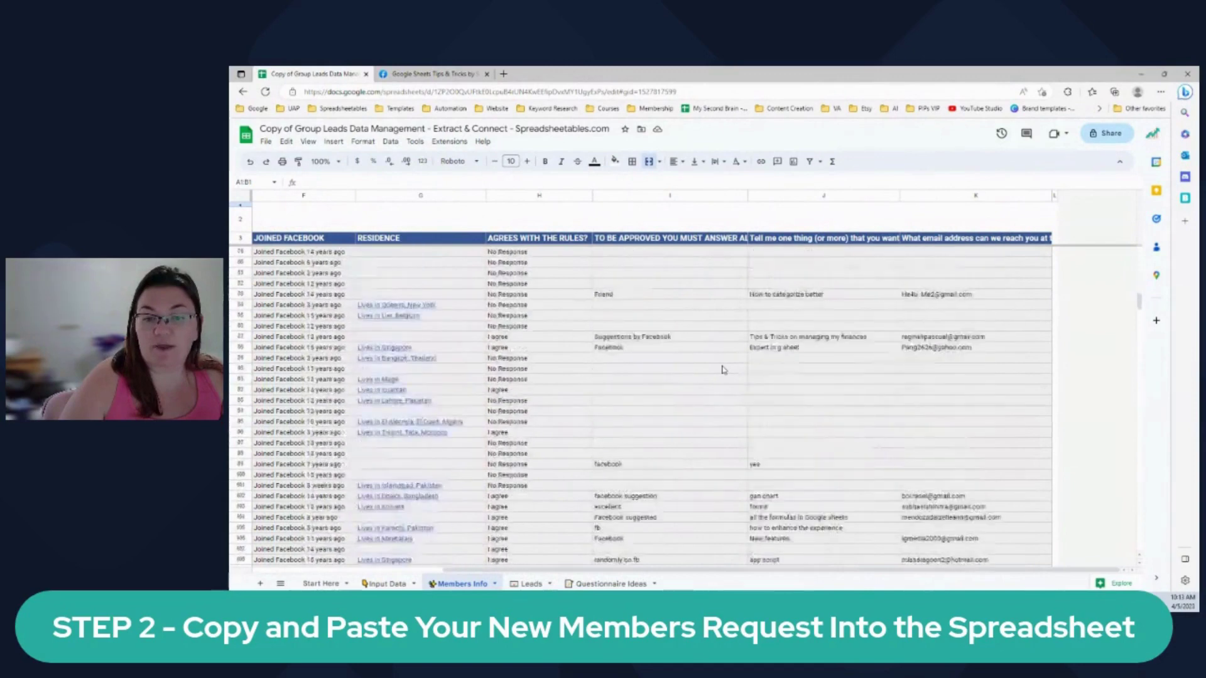
scroll(703, 376, "up", 4)
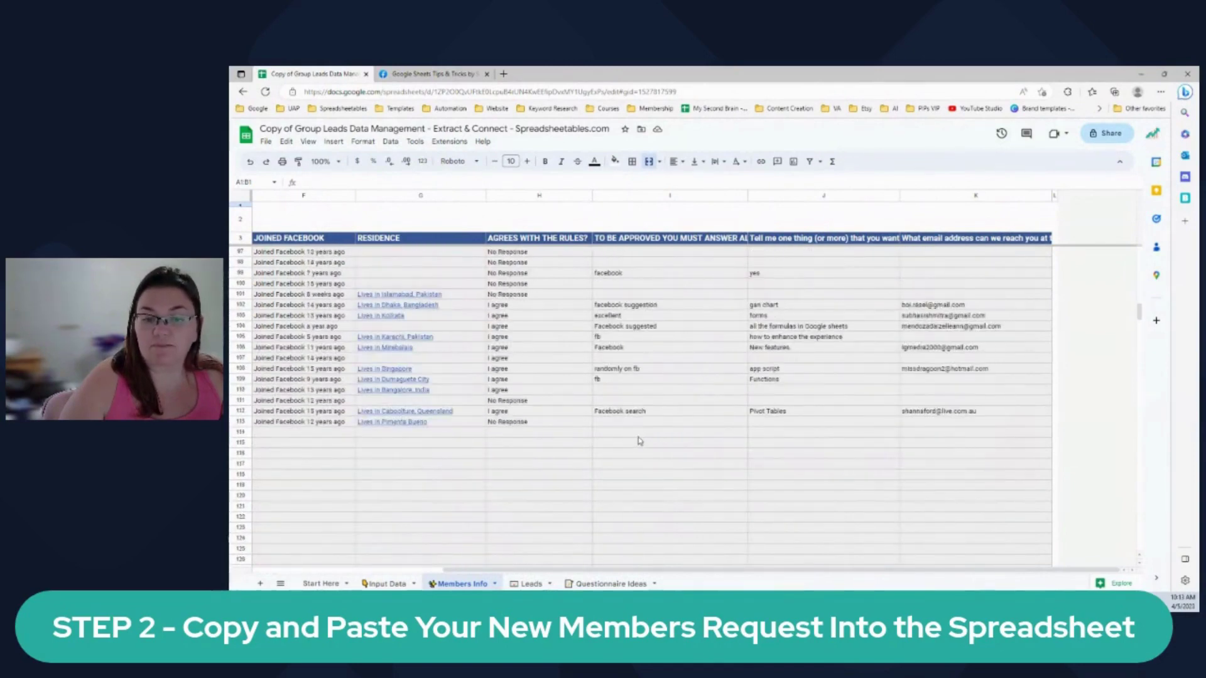
scroll(639, 441, "up", 2)
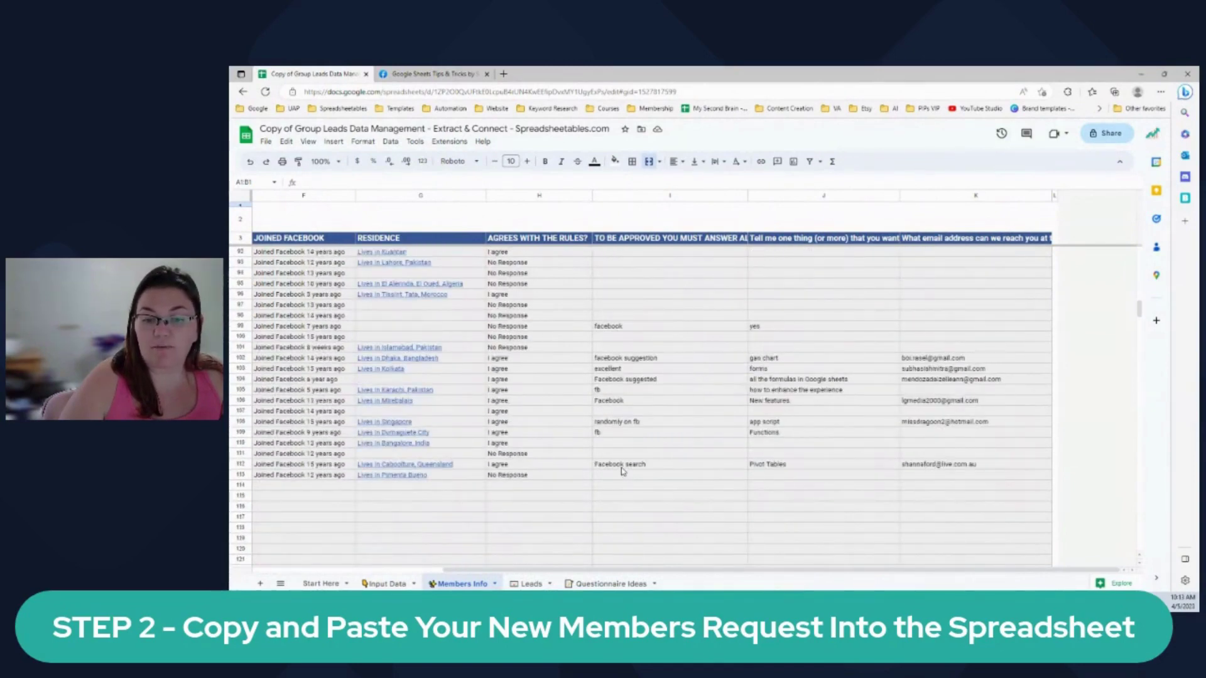
Examine the members' answers to the "How did you find us?" question in the Members Info sheet, from the last records up to the first.
left_click(621, 467)
left_click(625, 433)
left_click(617, 422)
left_click(608, 412)
scroll(607, 409, "up", 7)
scroll(607, 409, "up", 6)
left_click(632, 389)
left_click(634, 380)
left_click(630, 348)
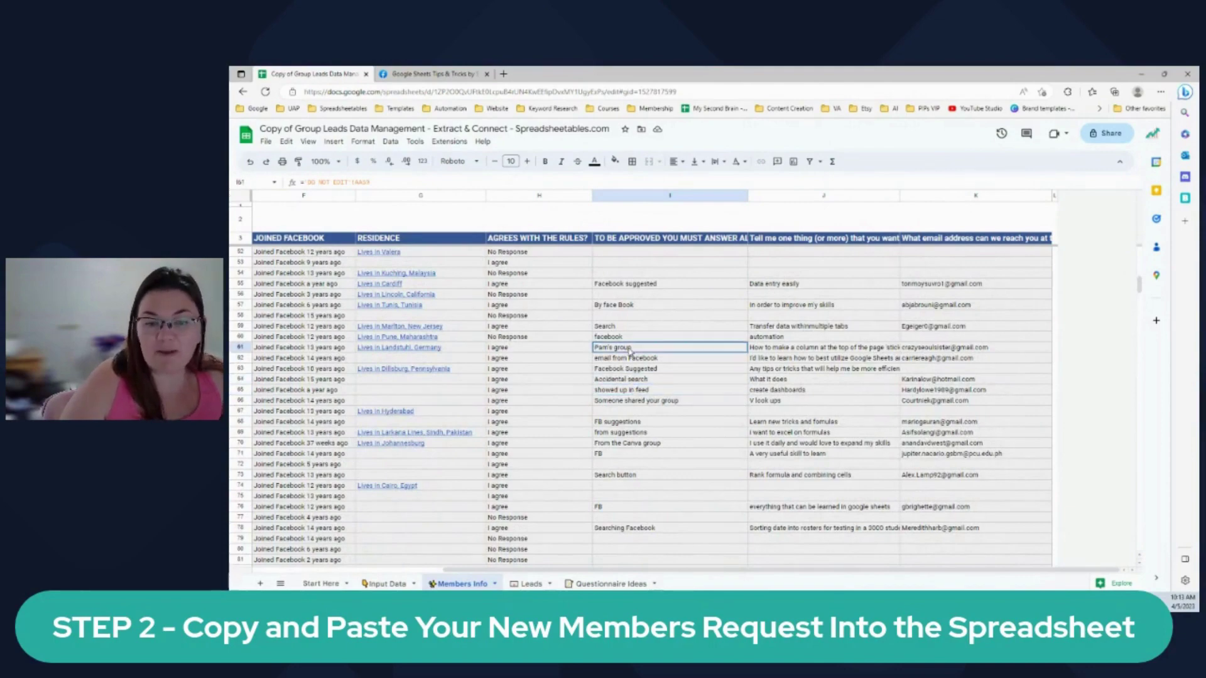
scroll(629, 350, "up", 5)
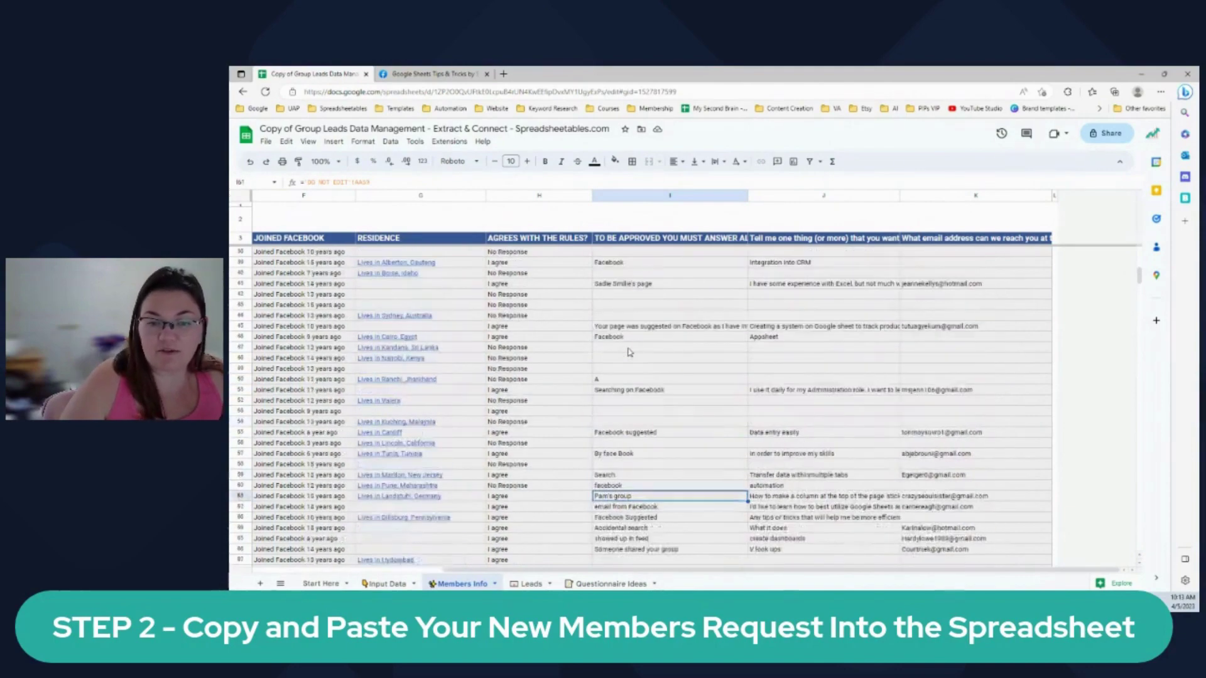
scroll(629, 352, "up", 2)
left_click(625, 359)
scroll(631, 371, "up", 3)
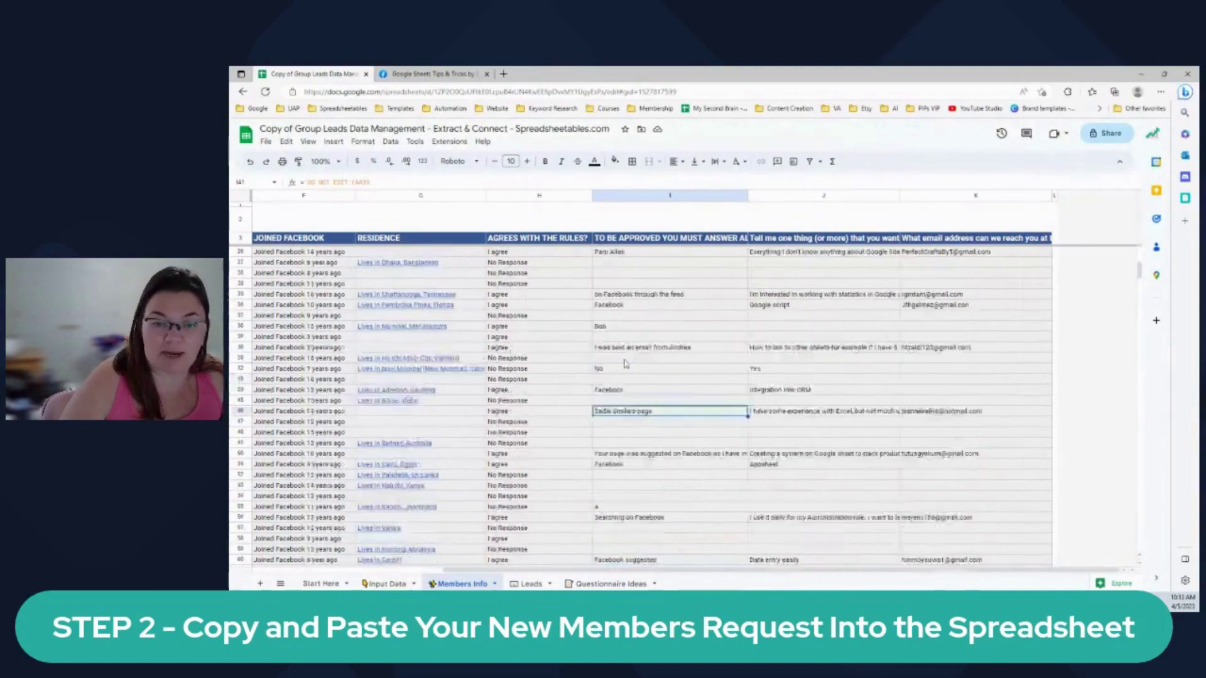
left_click(650, 402)
scroll(650, 396, "up", 1)
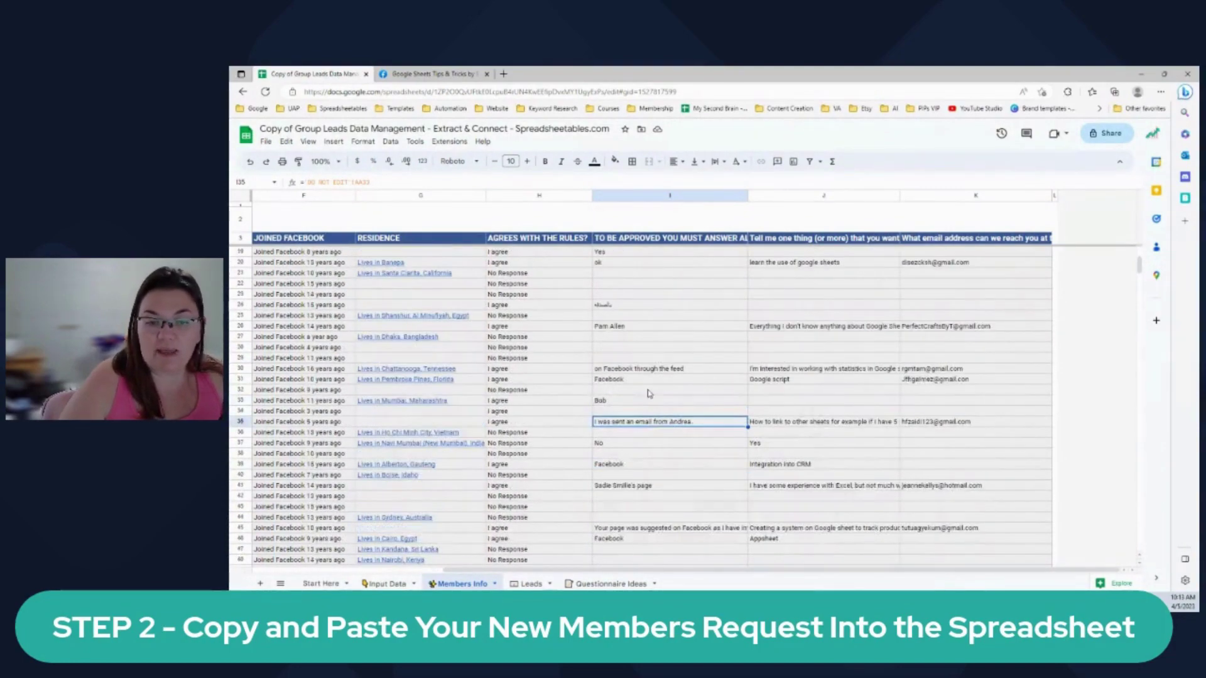
scroll(650, 394, "up", 2)
left_click(600, 379)
scroll(628, 386, "up", 3)
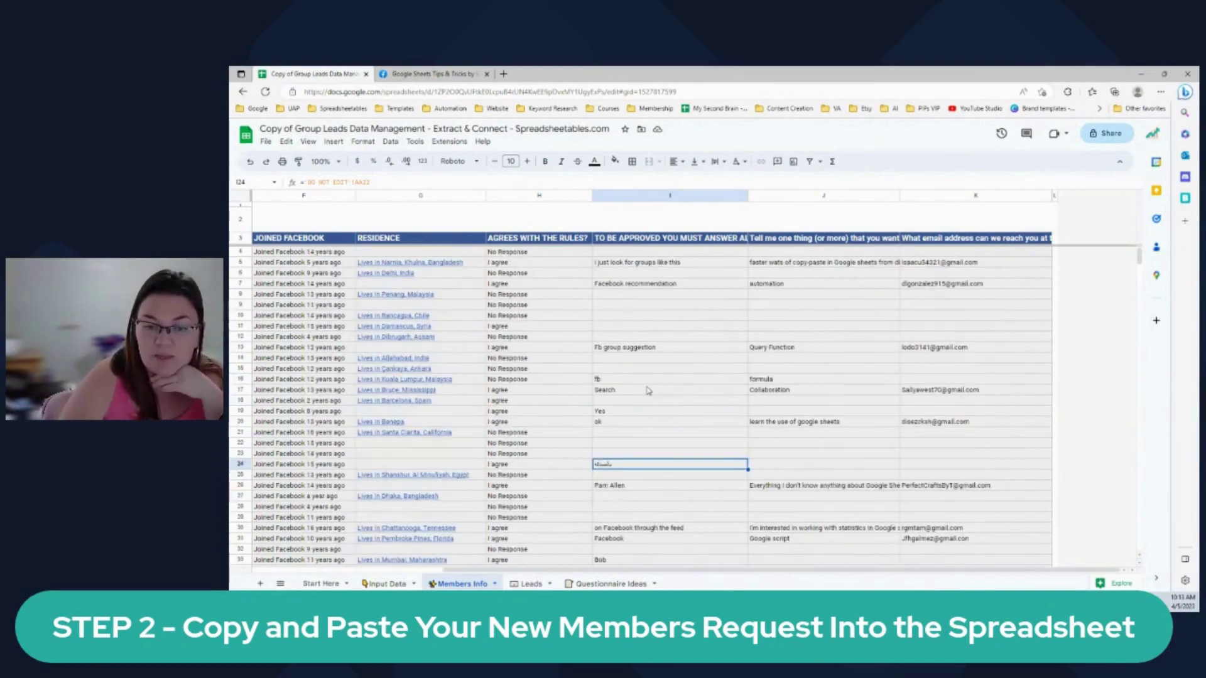
left_click(623, 286)
left_click(625, 264)
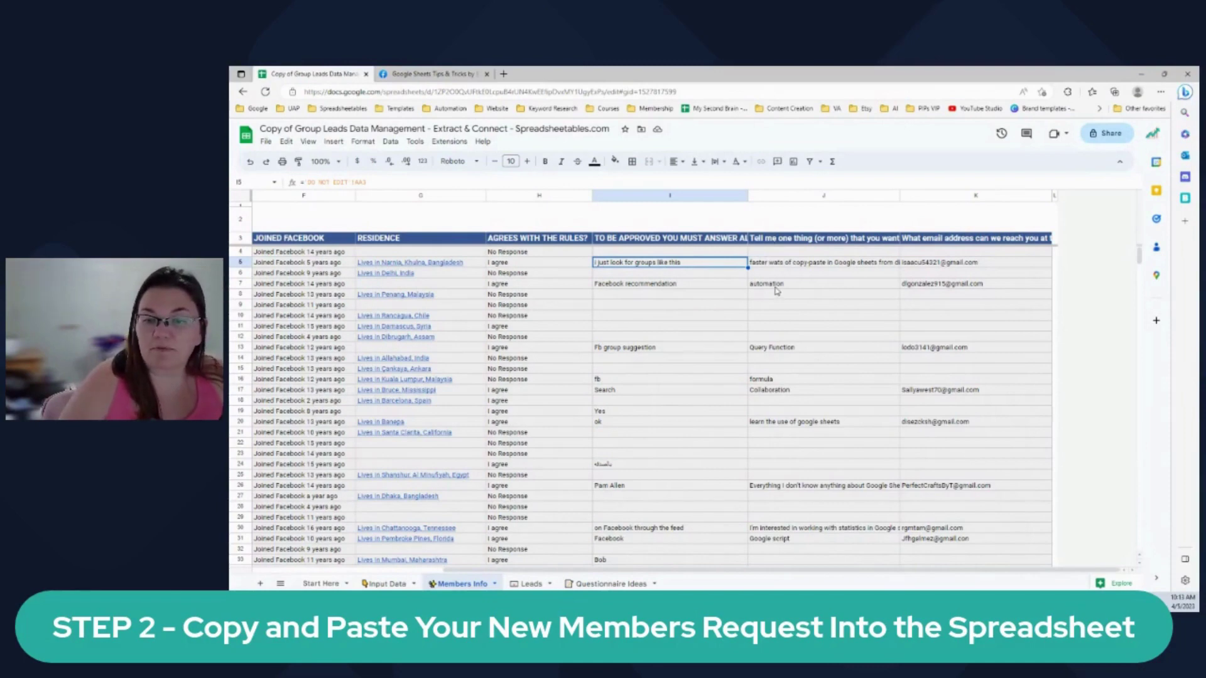
Examine the members' answers about what they want to learn in Google Sheets in the Members Info sheet.
left_click(786, 242)
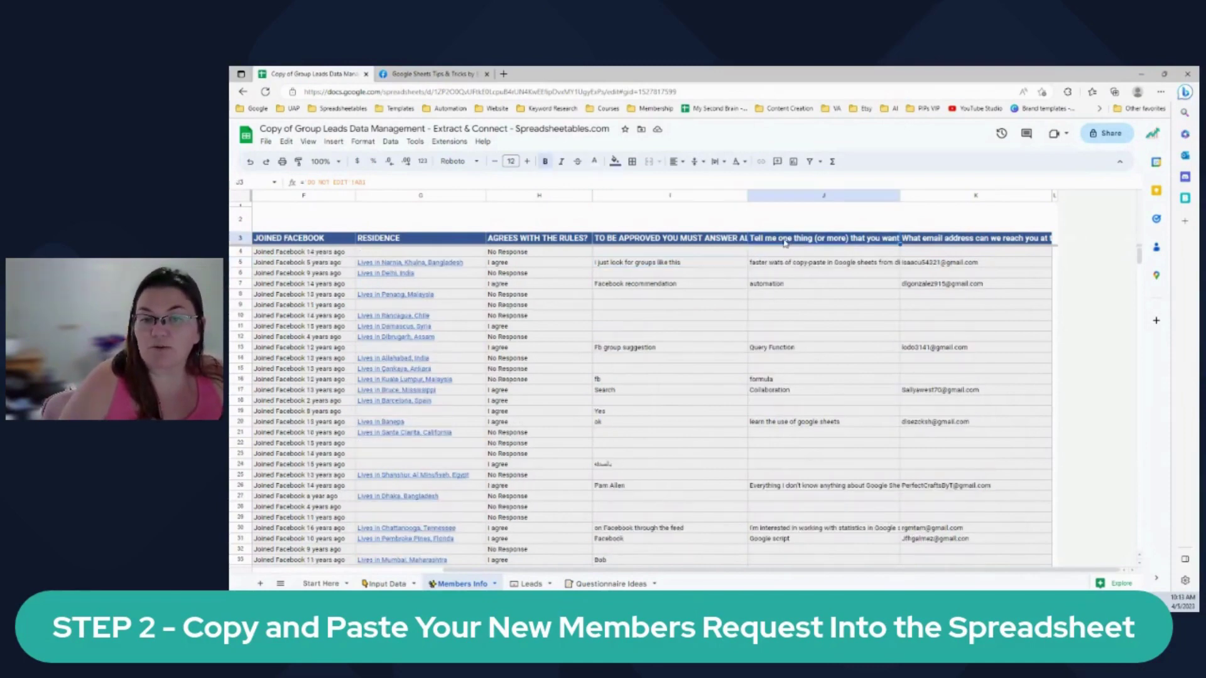
left_click(814, 274)
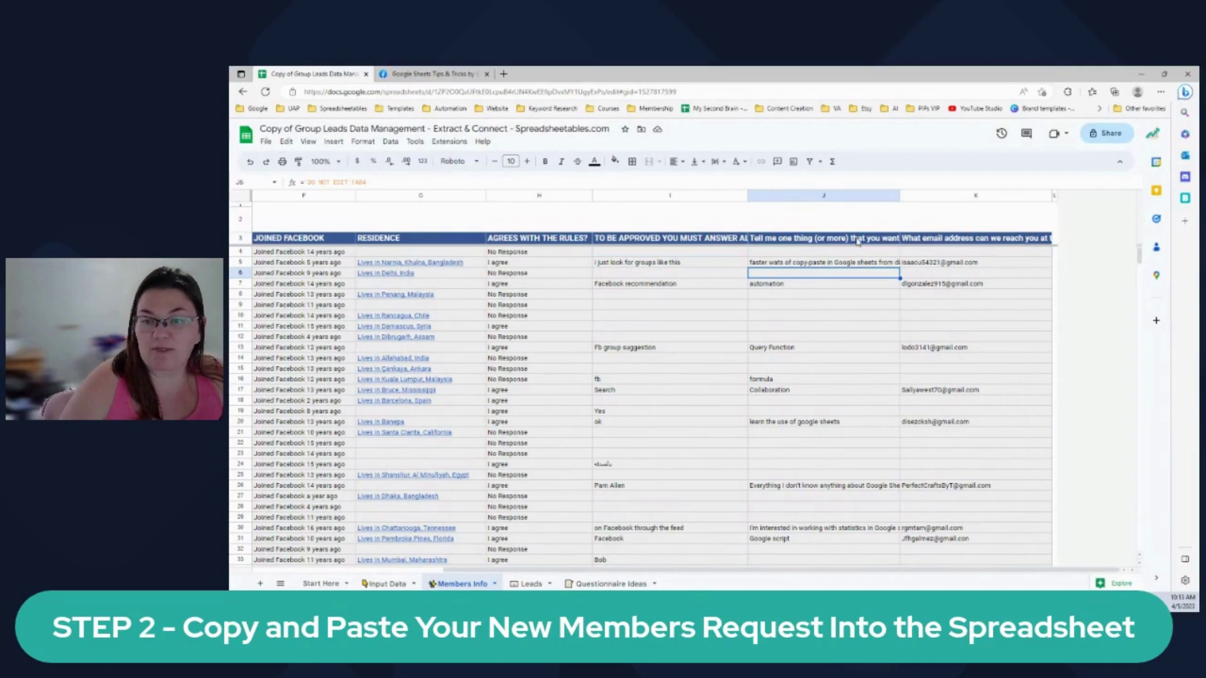
scroll(792, 317, "down", 5)
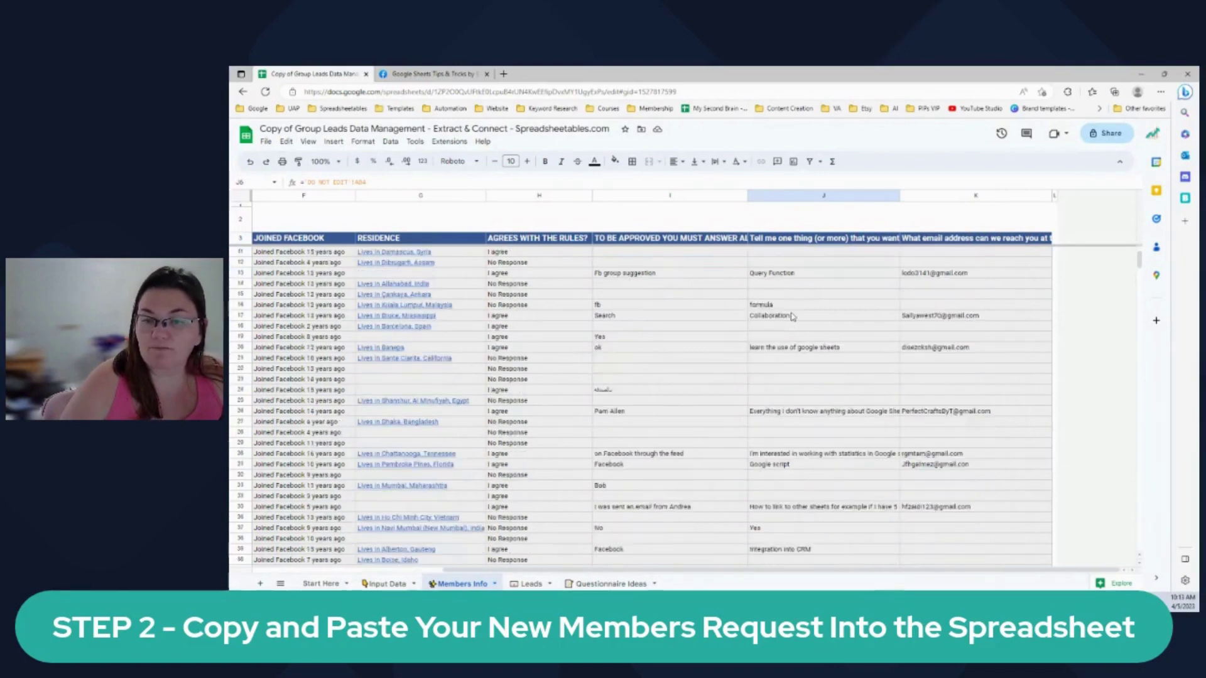
scroll(792, 317, "down", 4)
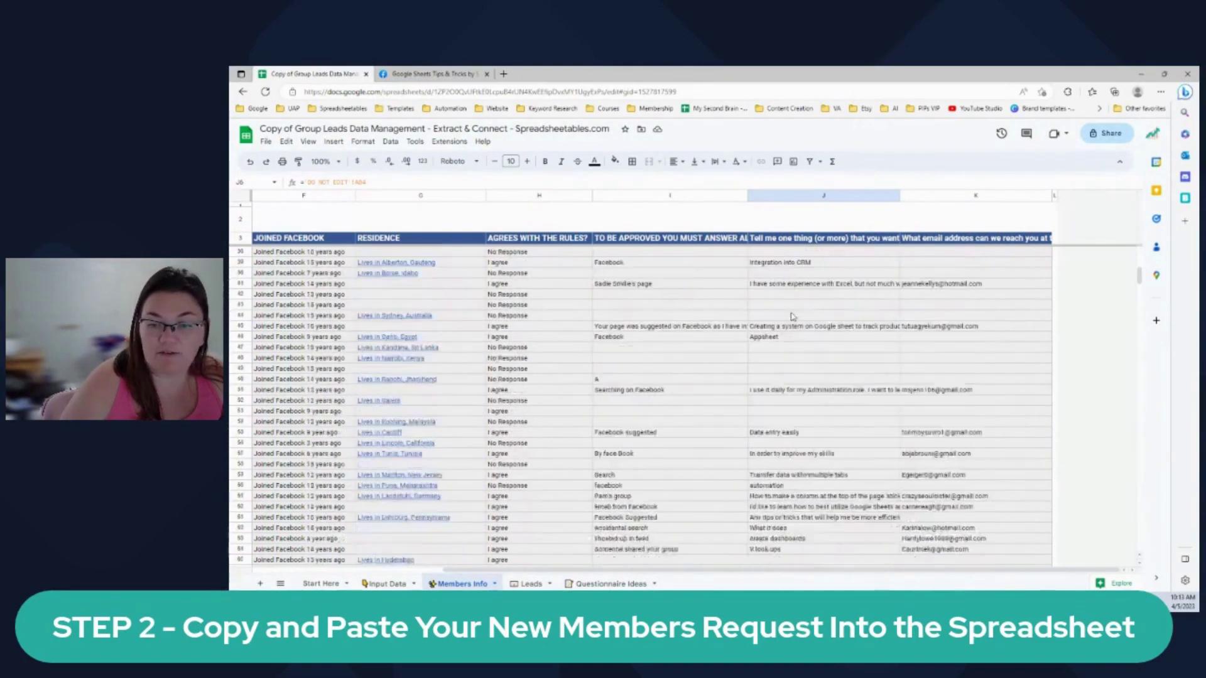
left_click_drag(793, 416, 793, 530)
scroll(792, 516, "down", 2)
left_click(792, 479)
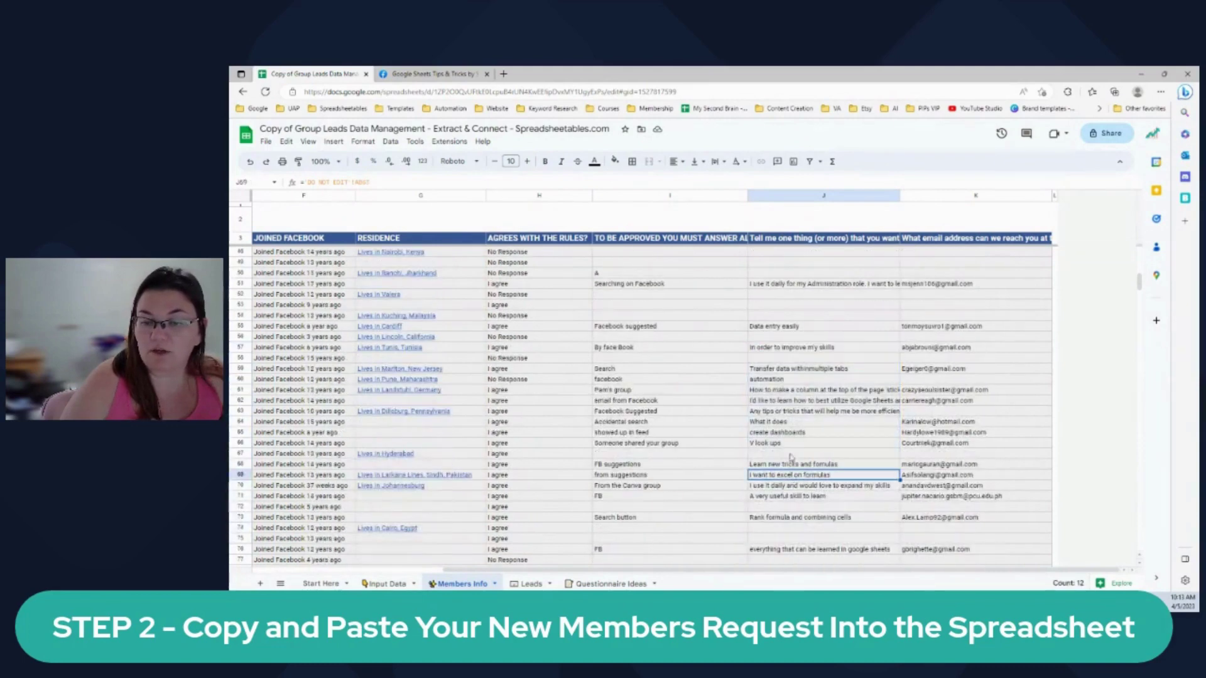
left_click(776, 400)
left_click(772, 412)
key("Down")
key("Down")
key("Down")
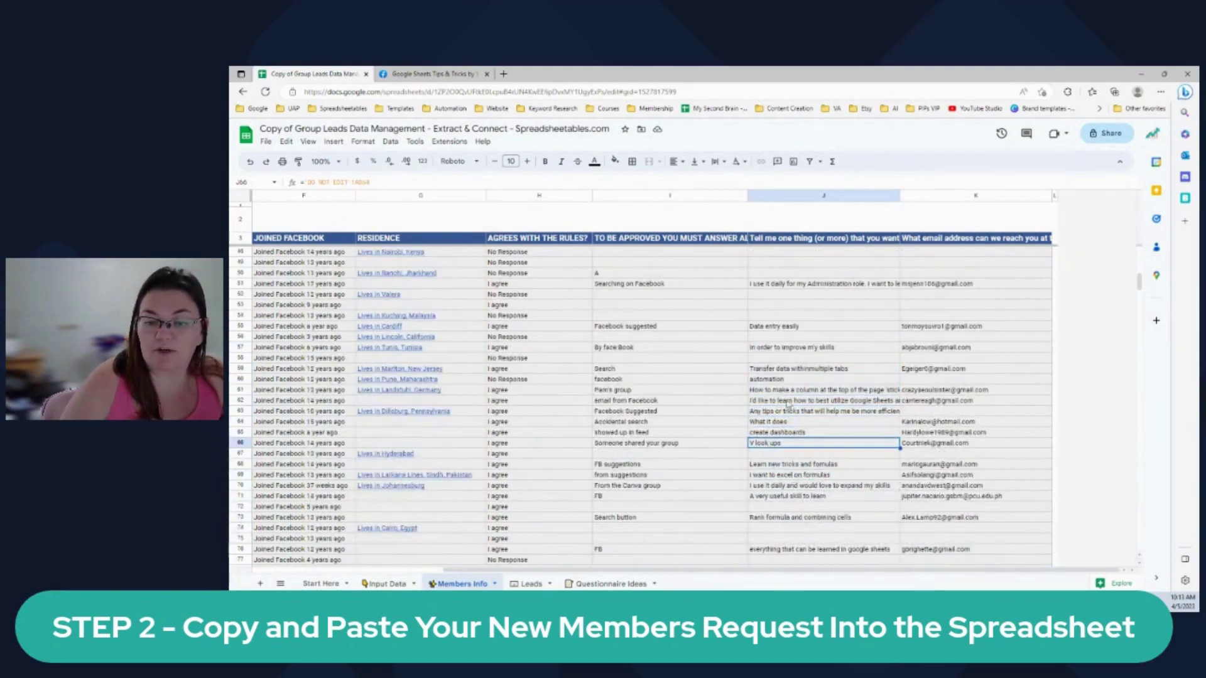
left_click(773, 327)
scroll(778, 324, "up", 1)
left_click(779, 306)
scroll(779, 308, "up", 5)
left_click(778, 359)
scroll(779, 328, "up", 1)
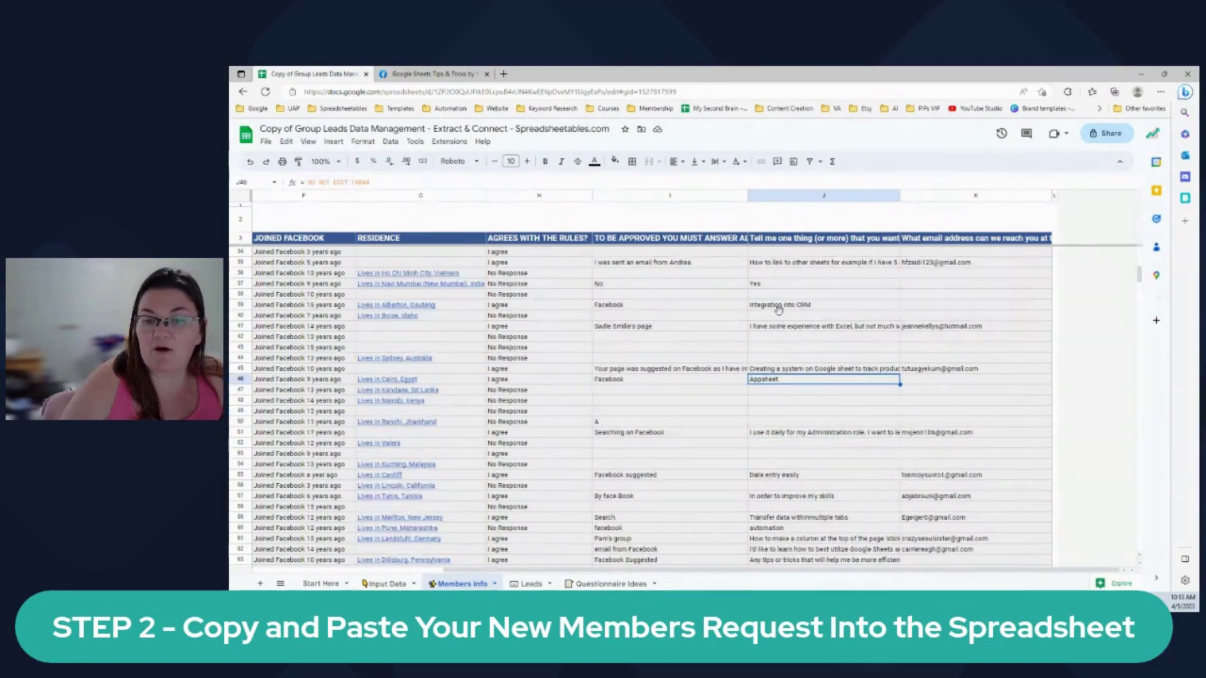
left_click(779, 315)
scroll(779, 315, "up", 8)
scroll(779, 315, "up", 2)
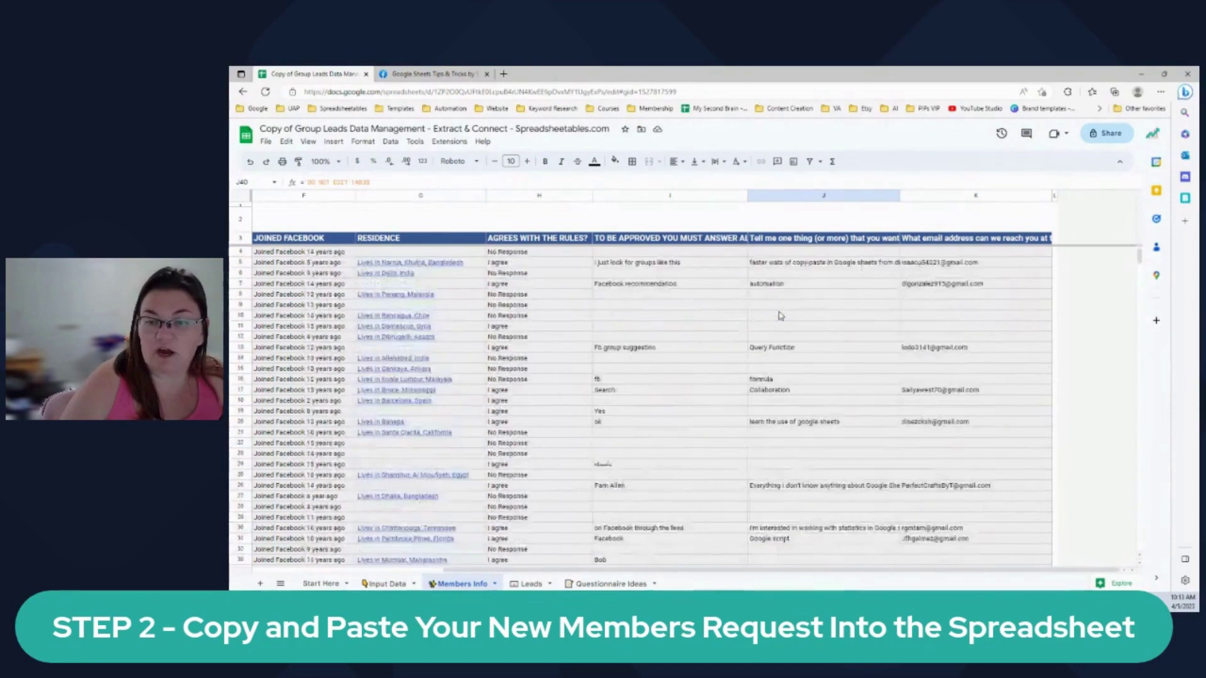
Examine the members' answers to the email address question in the Members Info sheet.
left_click_drag(924, 273, 934, 459)
left_click(613, 422)
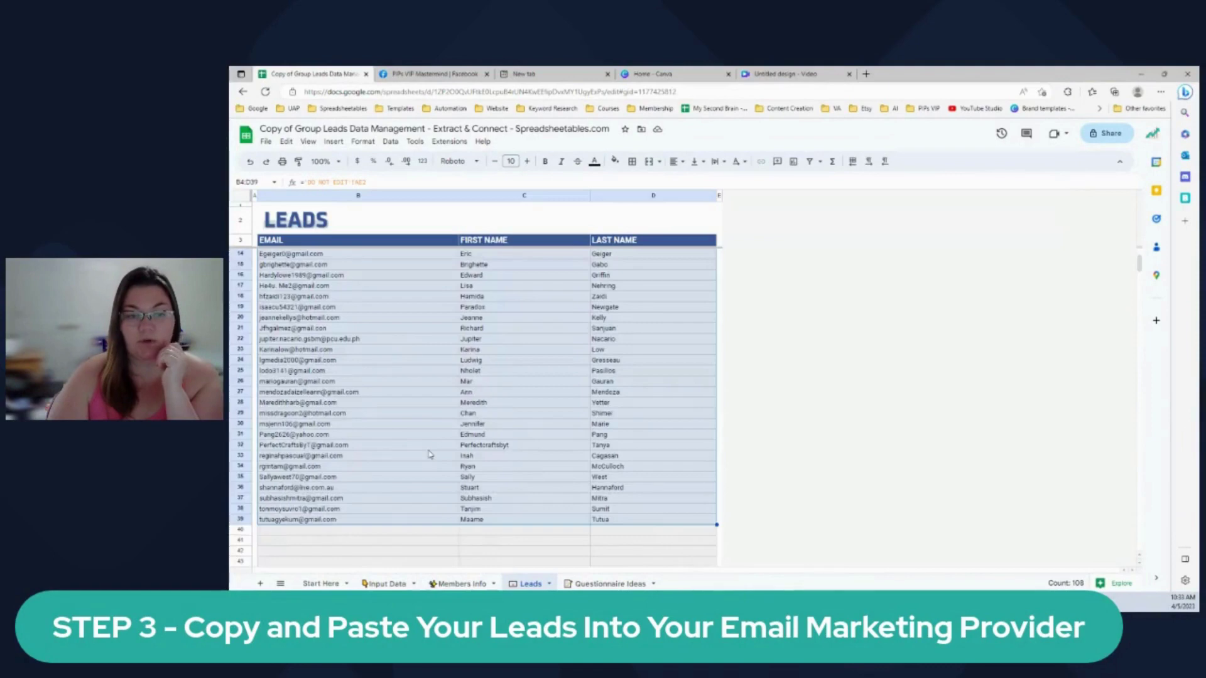
Review the email, first name and last name list in the Leads sheet and select all its lead rows, B4:D39.
scroll(431, 458, "up", 1)
left_click(408, 432)
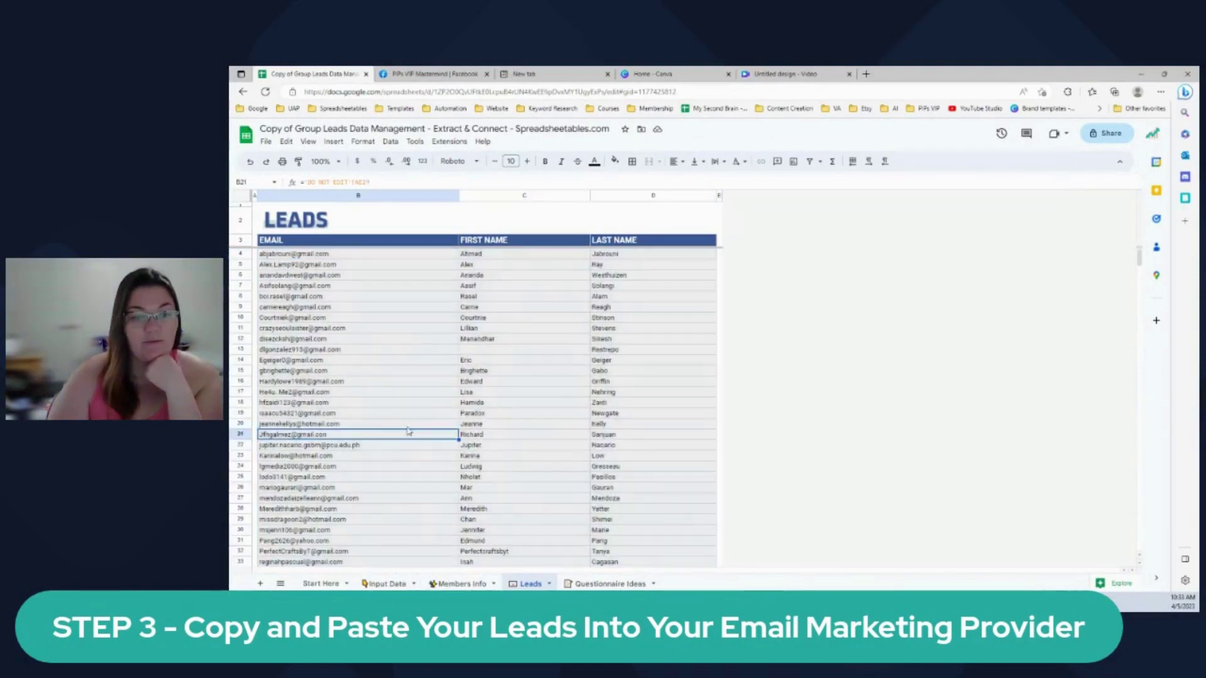
scroll(409, 432, "down", 5)
scroll(408, 432, "up", 3)
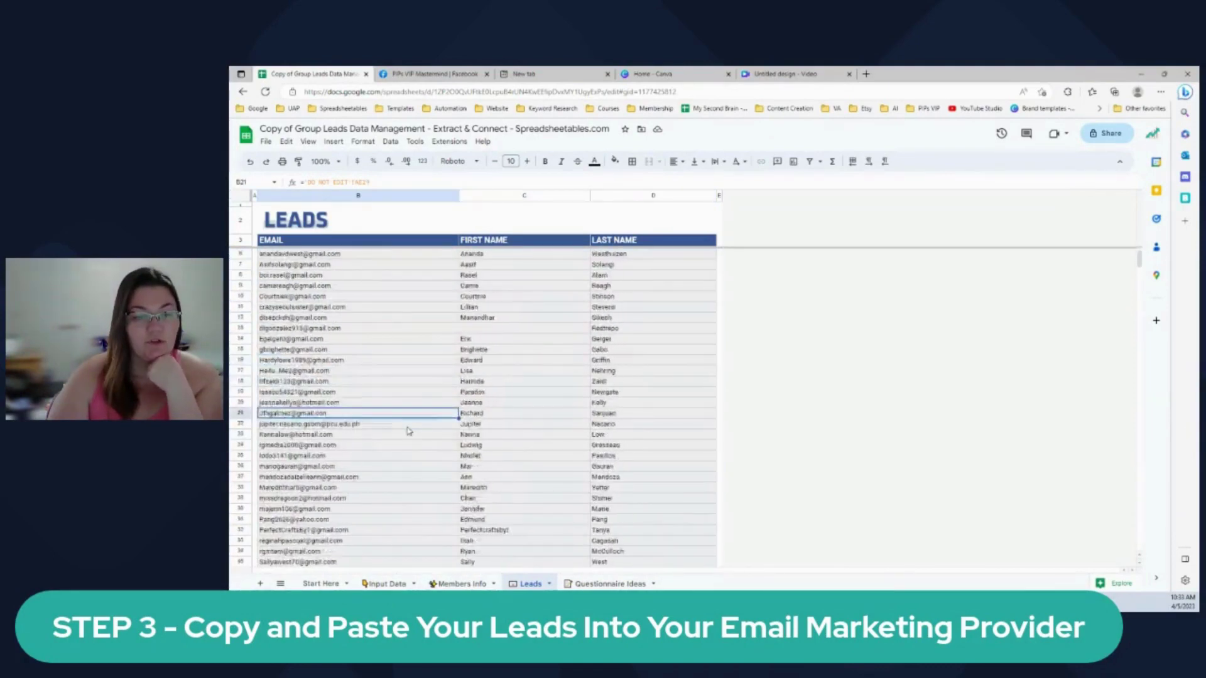
scroll(409, 431, "up", 1)
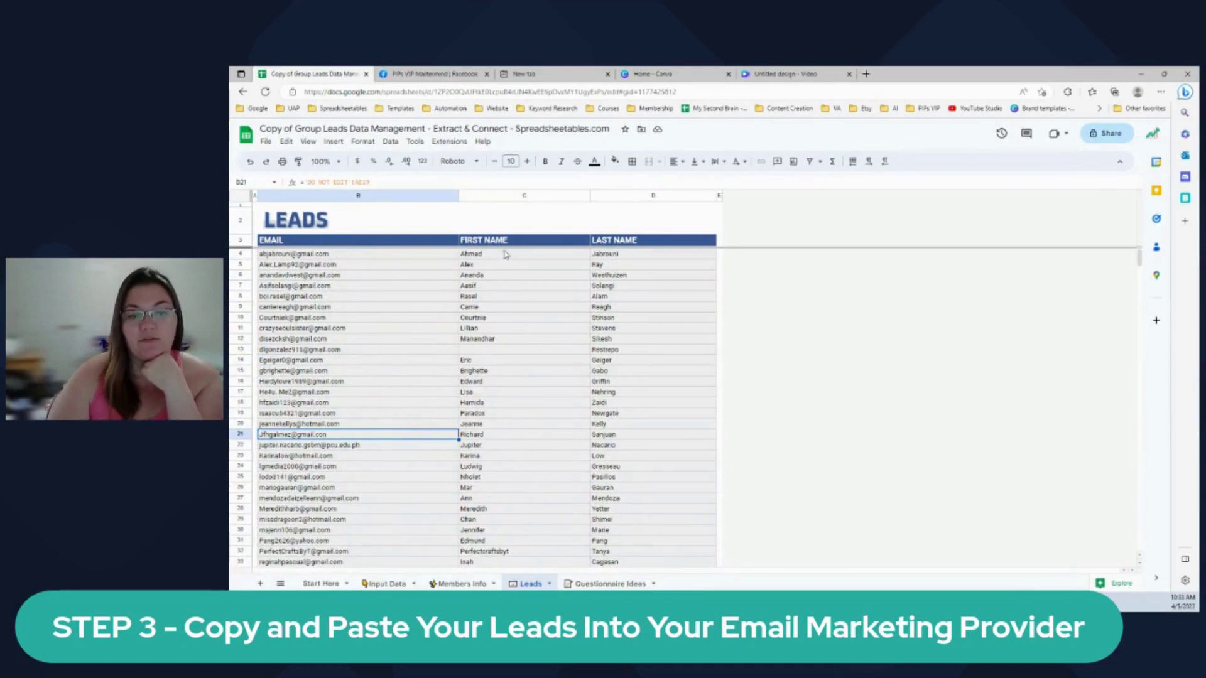
left_click_drag(377, 260, 603, 479)
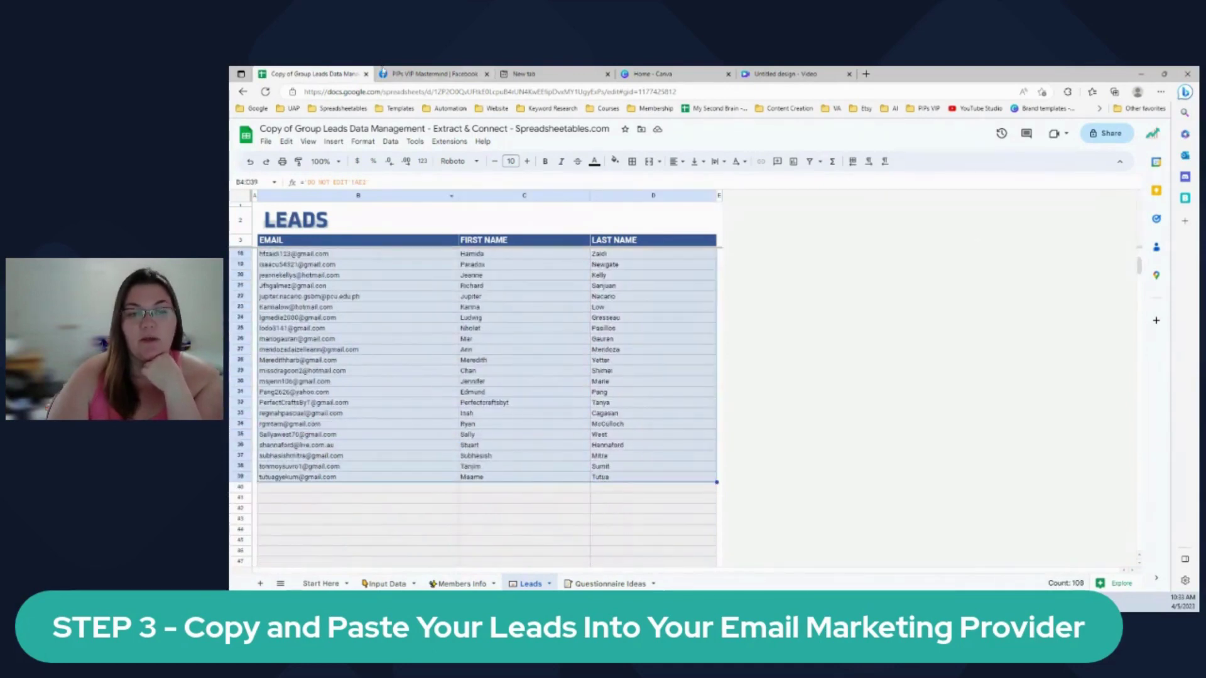
Check the email marketing sign-up link under Leads in the Start Here guide, and return to the Leads sheet.
left_click(329, 582)
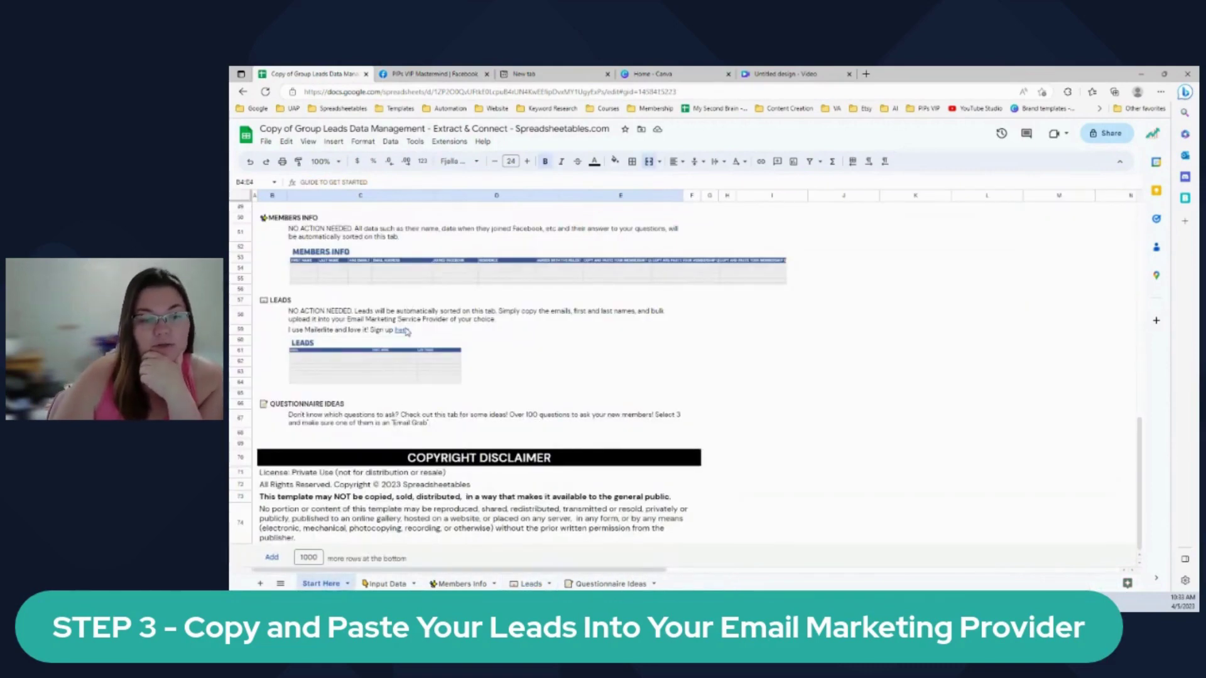
mouse_move(403, 334)
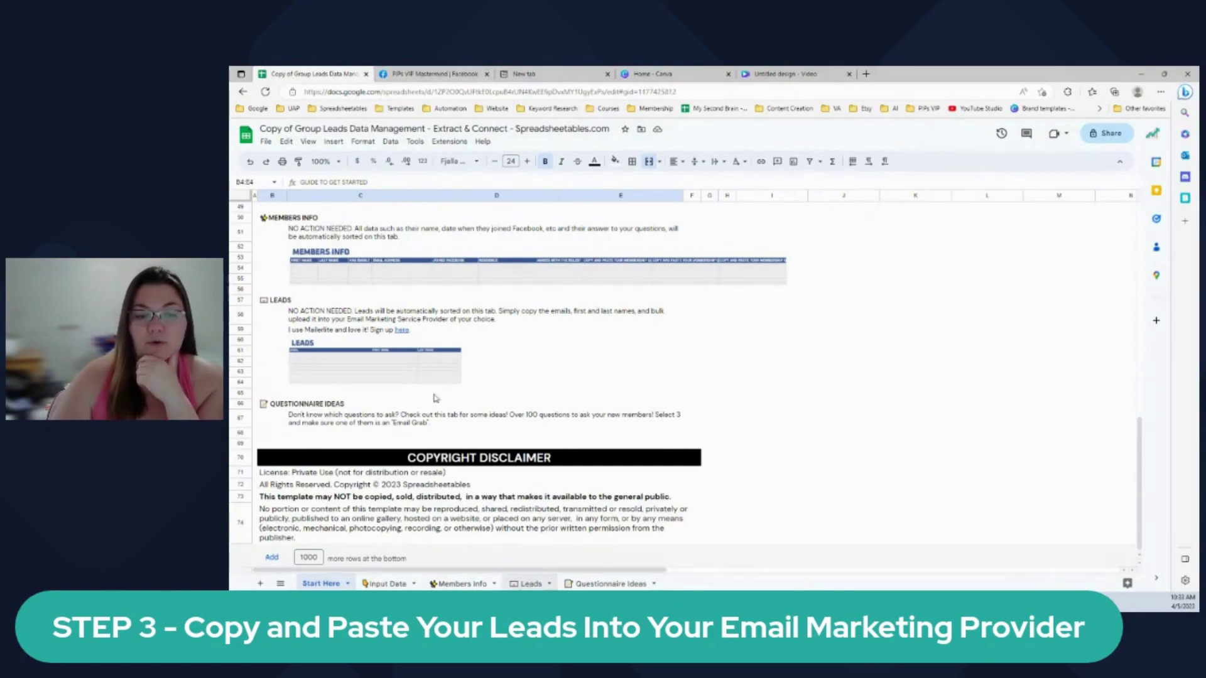
left_click(530, 584)
left_click(423, 378)
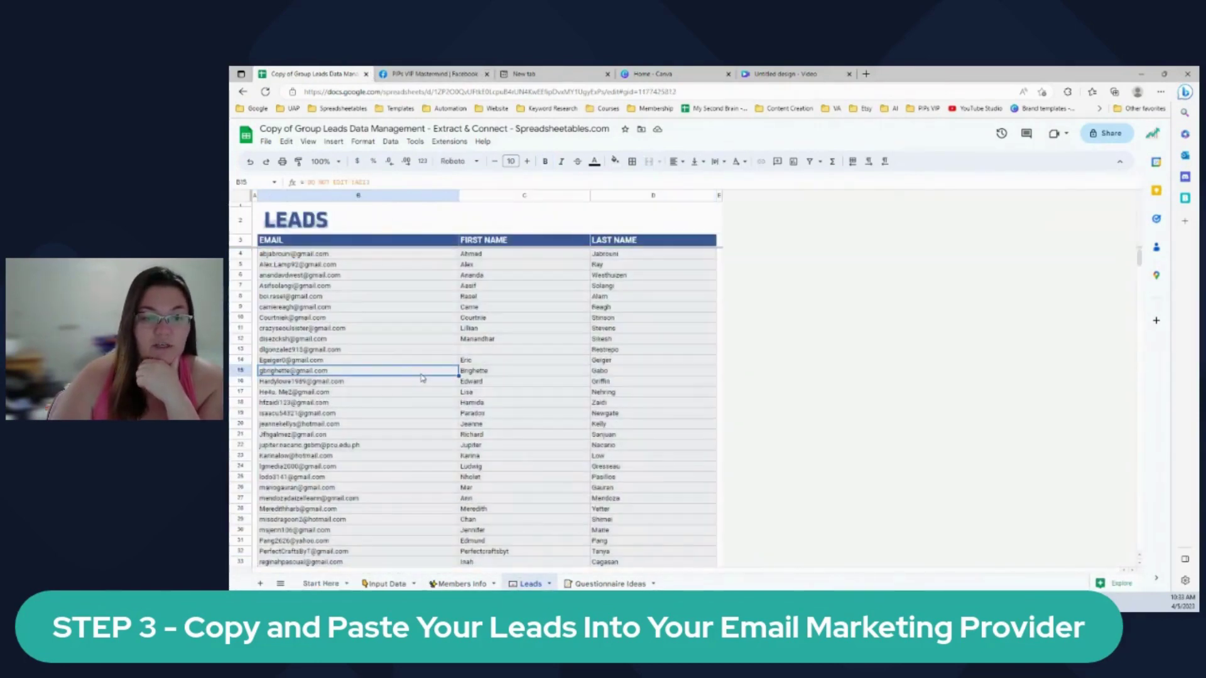
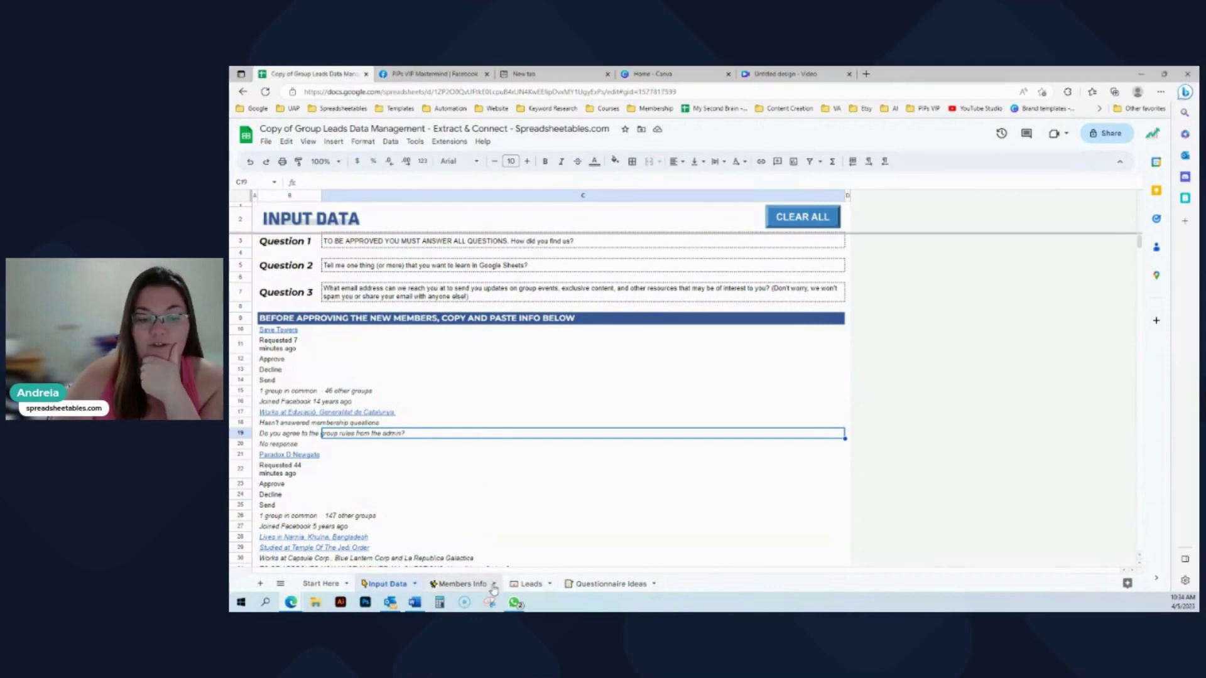
Copy the Members Info sheet to a new spreadsheet and open that spreadsheet.
left_click(491, 585)
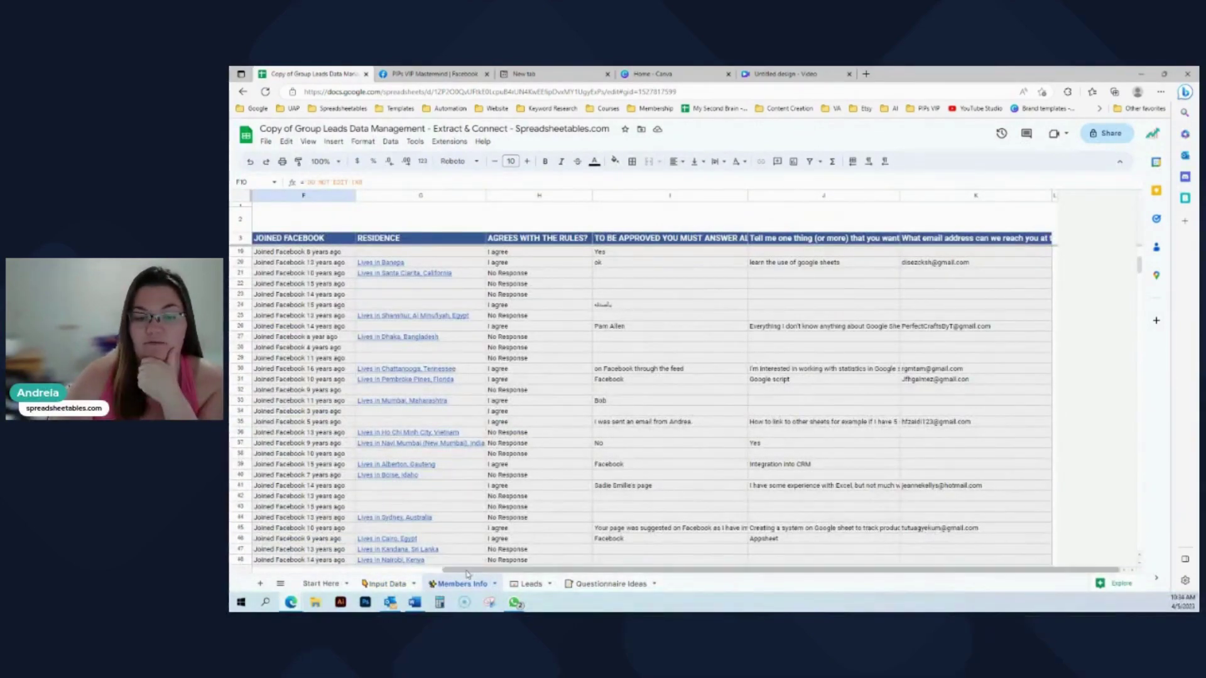
left_click(494, 585)
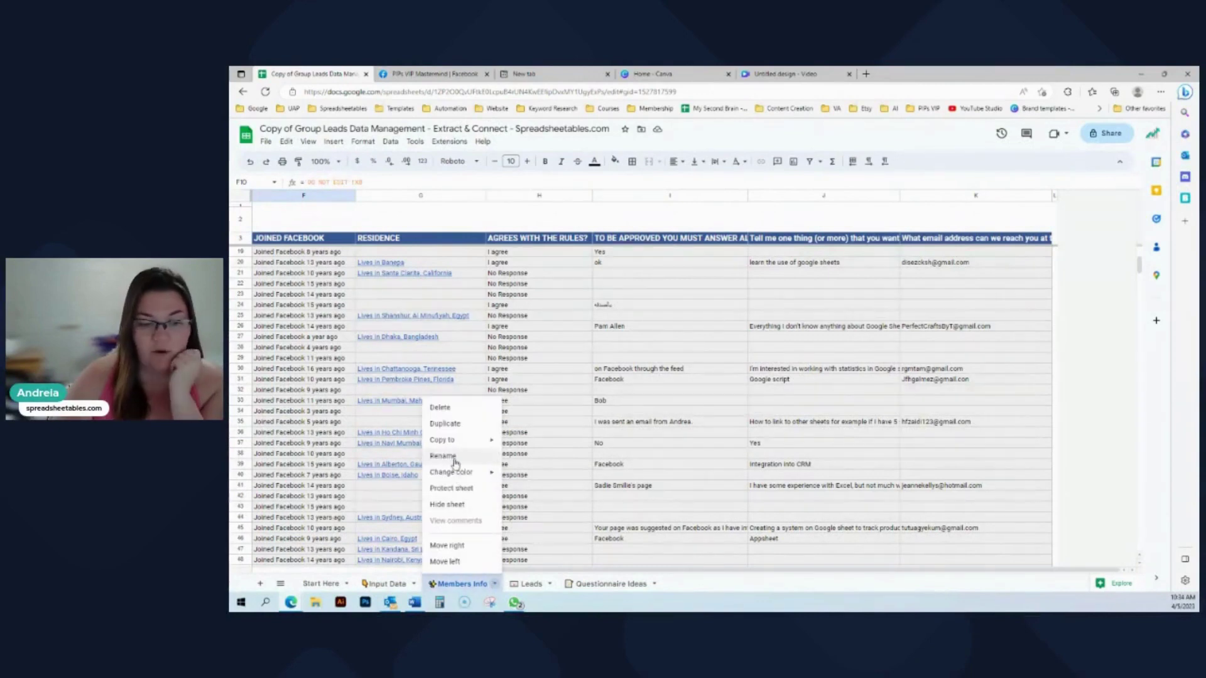
mouse_move(459, 440)
left_click(540, 443)
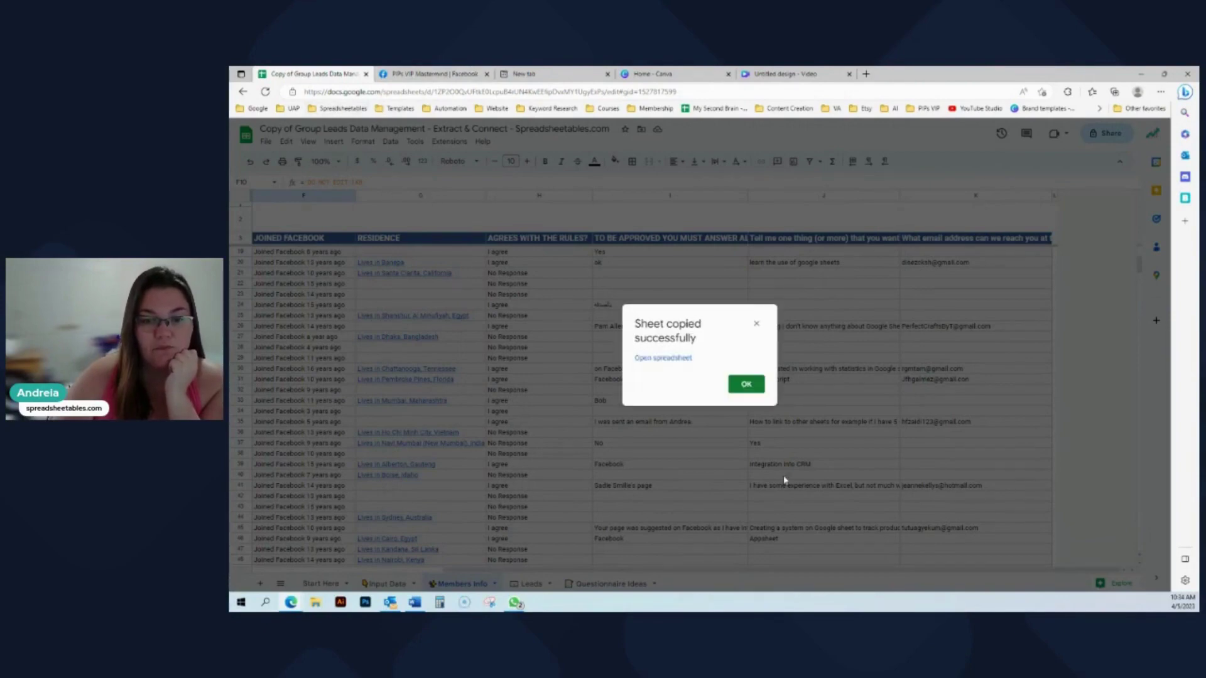
left_click(661, 359)
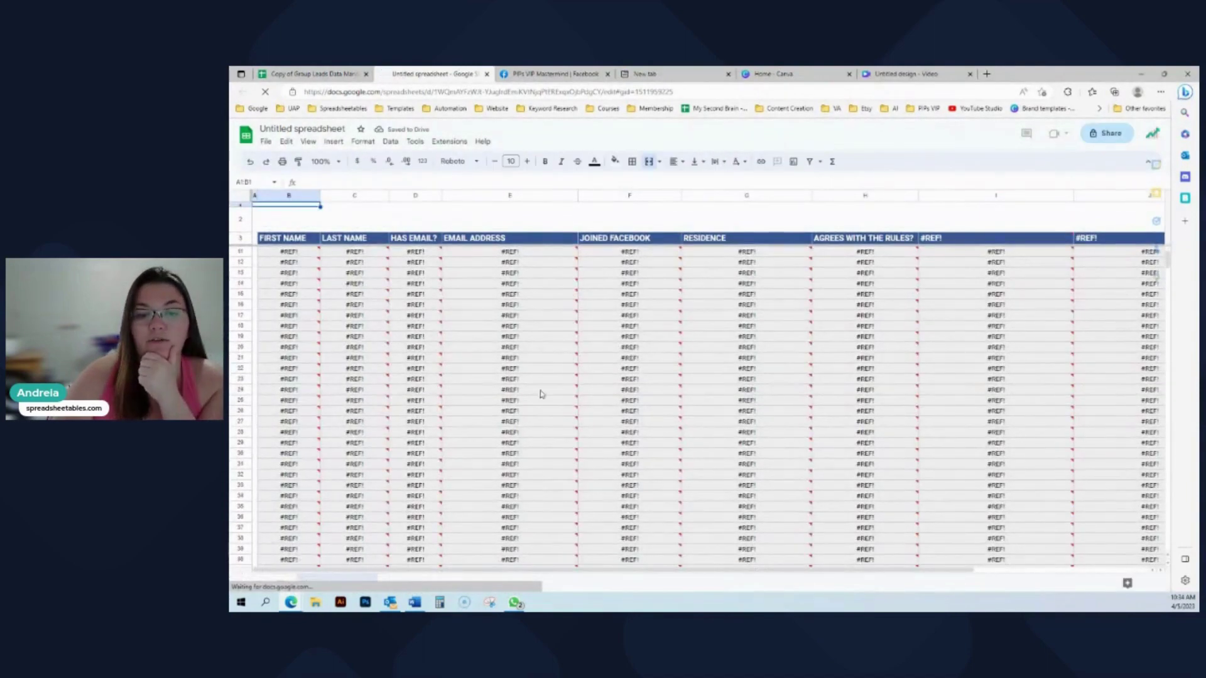
left_click(503, 425)
scroll(506, 424, "down", 5)
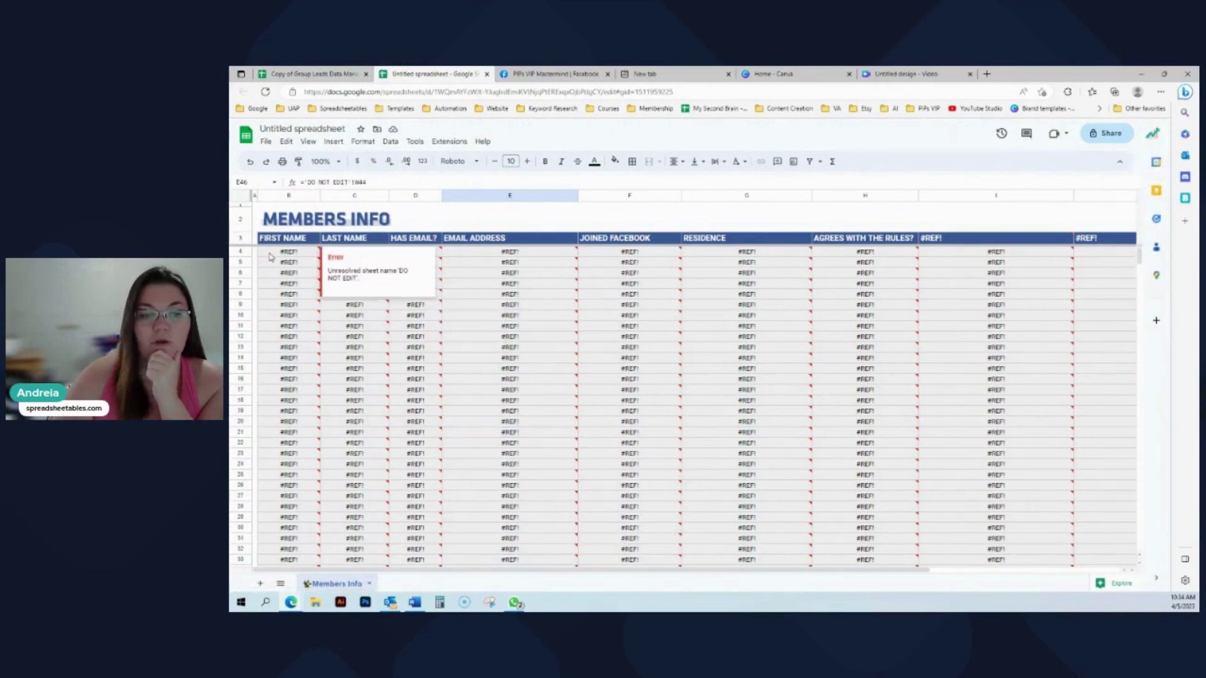
left_click_drag(270, 255, 974, 581)
left_click_drag(1139, 336, 1138, 254)
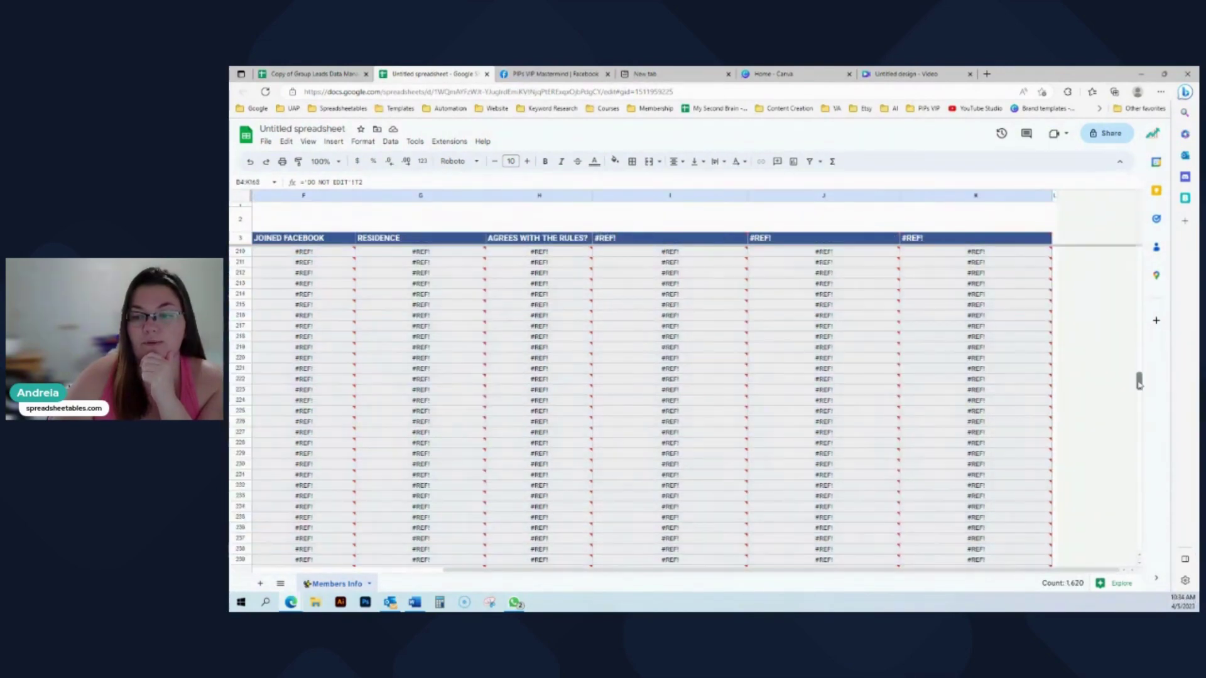
left_click(399, 287)
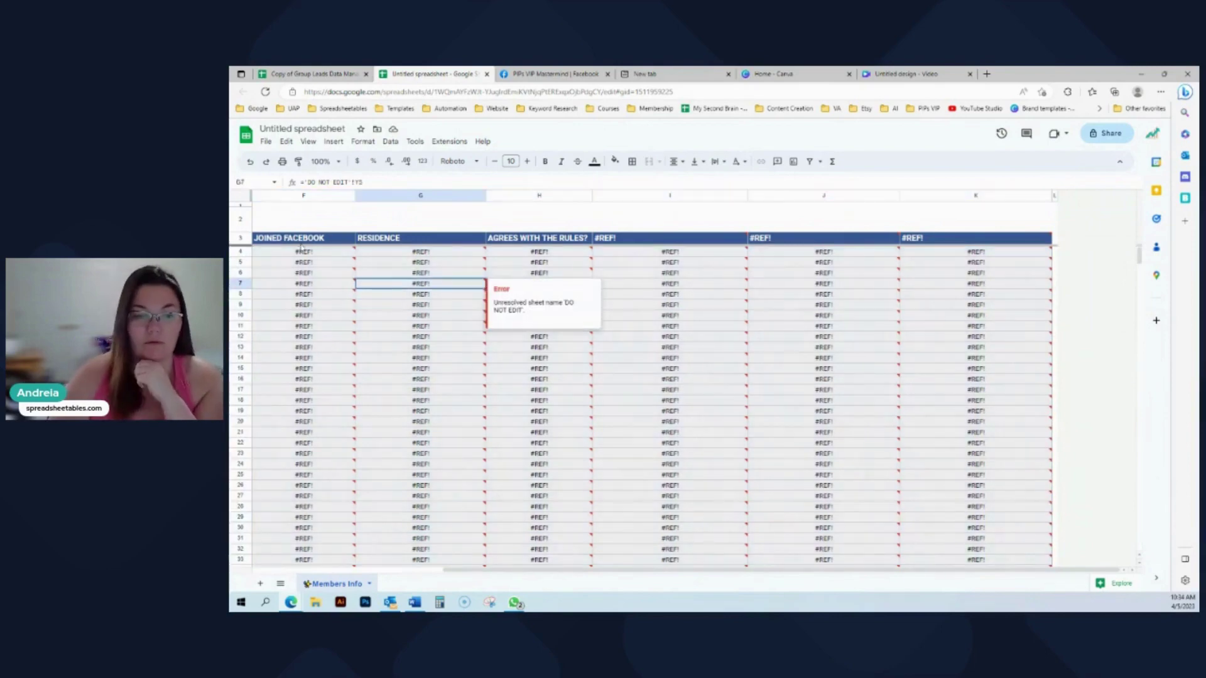
Clear the contents of all cells below the header row, B4:K502, in the copied Members Info sheet.
key("ctrl+Up")
key("ctrl+Left")
left_click(281, 256)
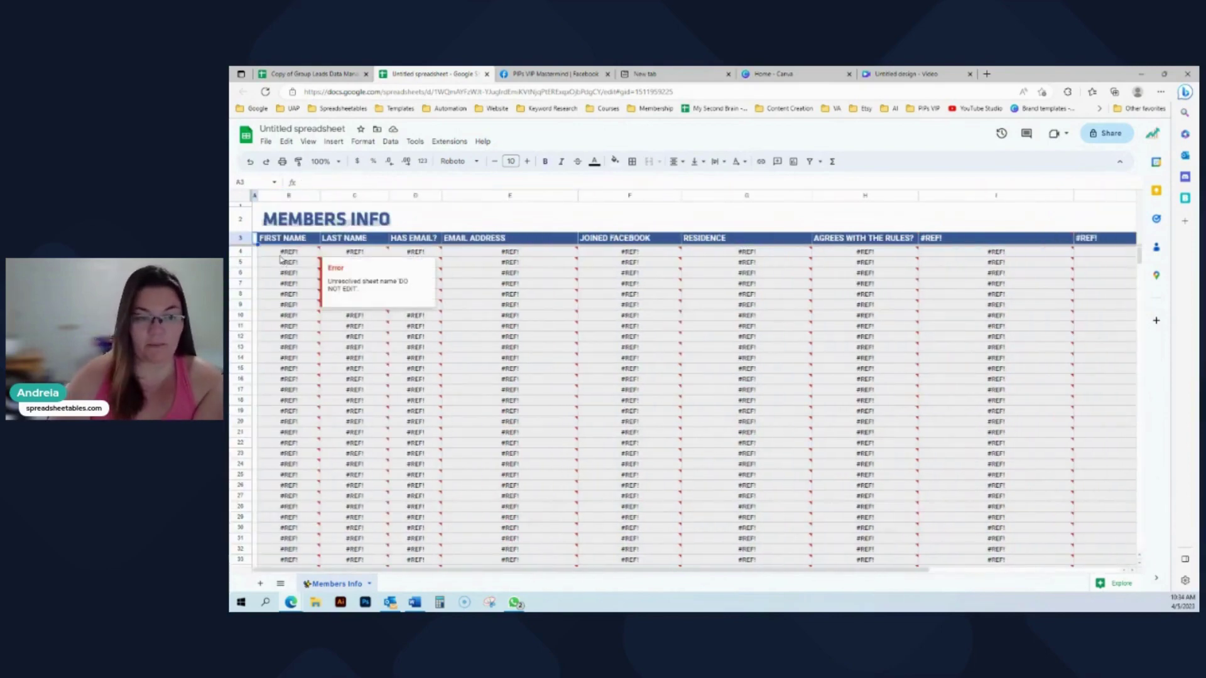
key("ctrl+shift+Right")
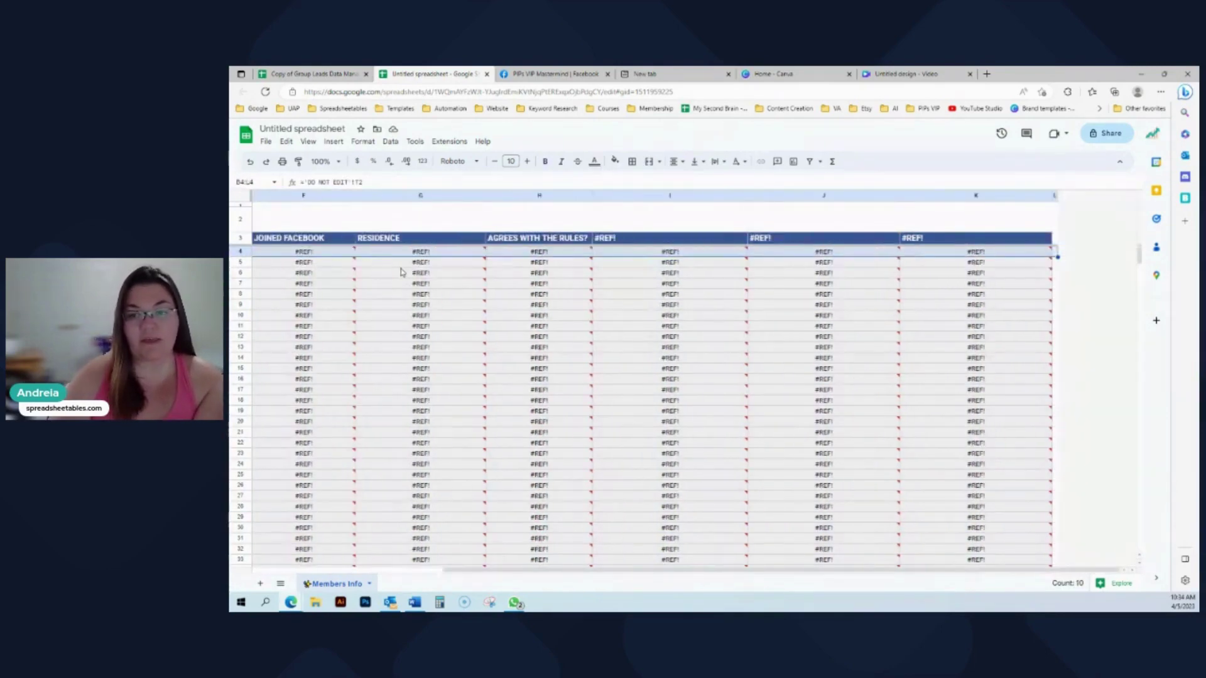
key("shift+Left")
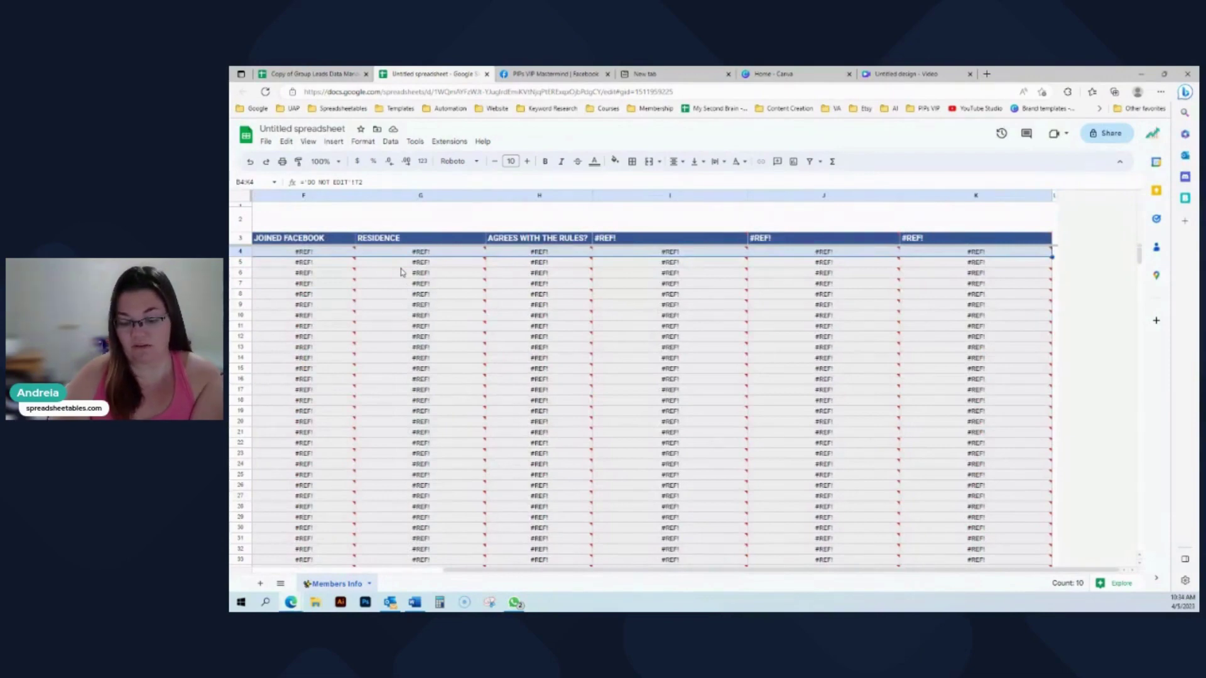
key("ctrl+shift+Down")
key("Delete")
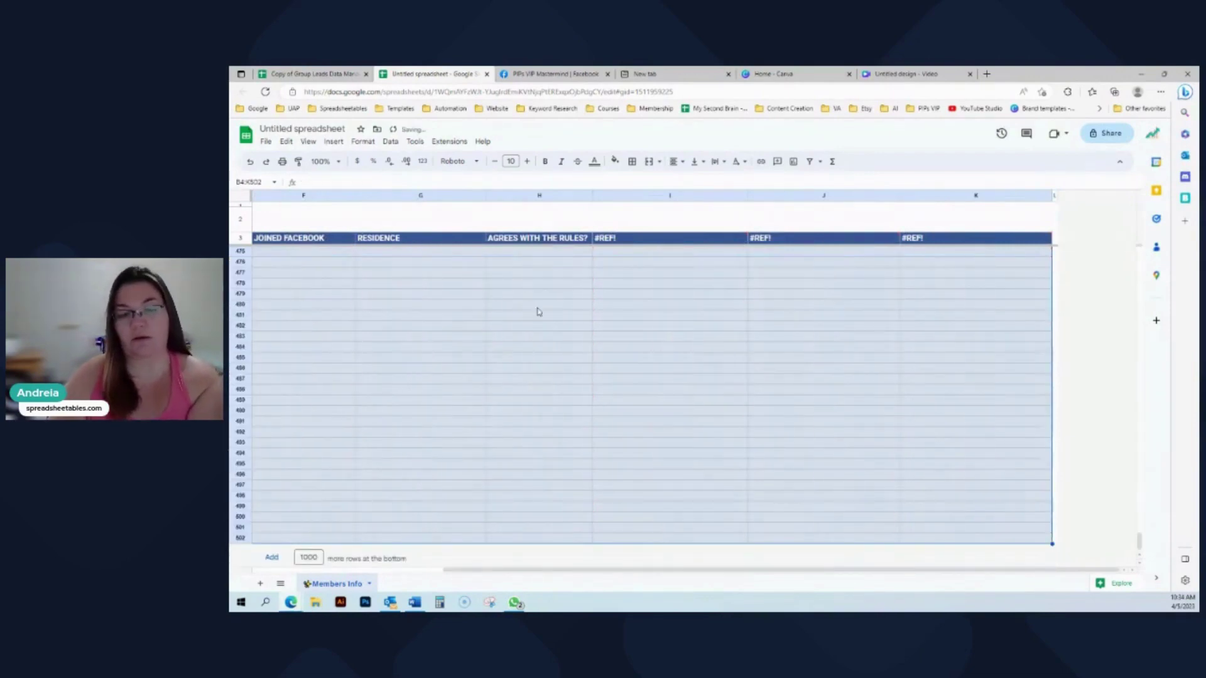
left_click_drag(678, 571, 488, 570)
scroll(370, 342, "up", 4)
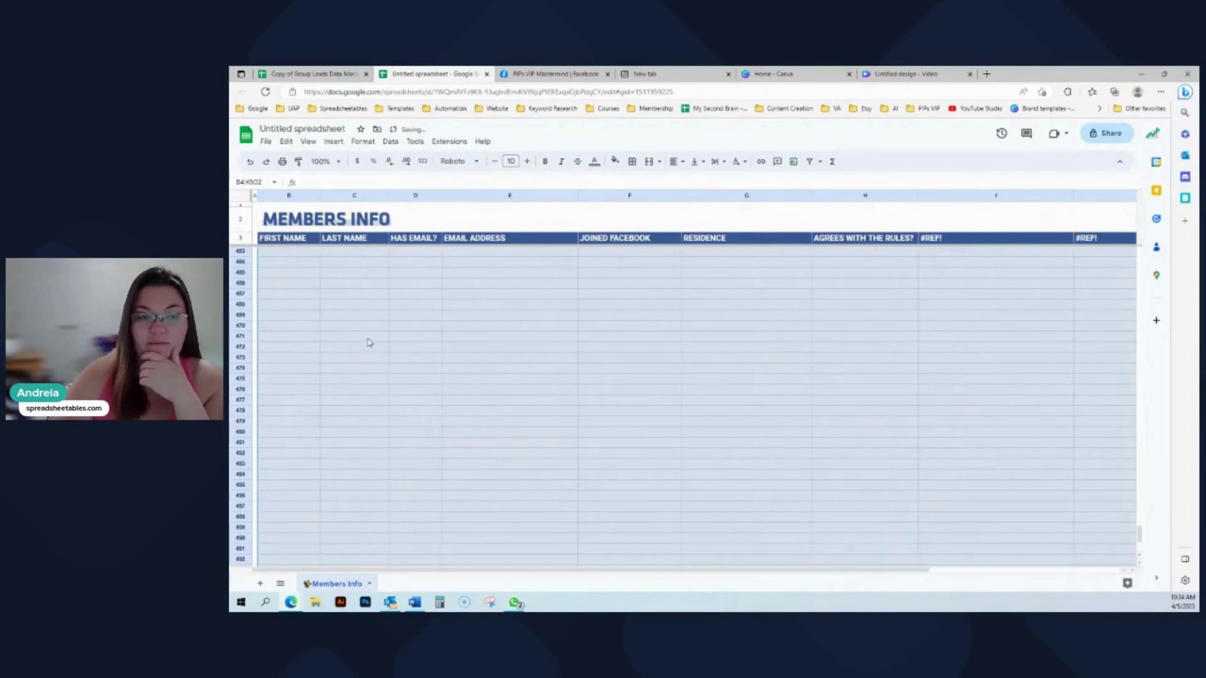
left_click_drag(1134, 541, 1138, 276)
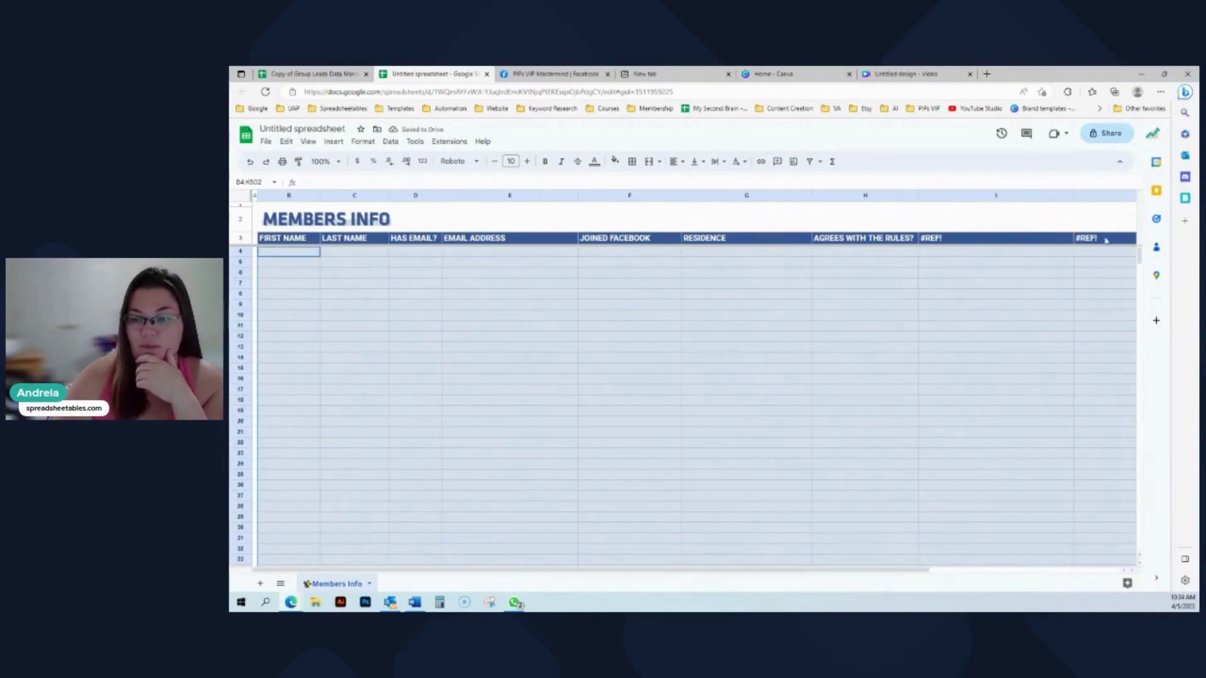
left_click(526, 320)
left_click(415, 337)
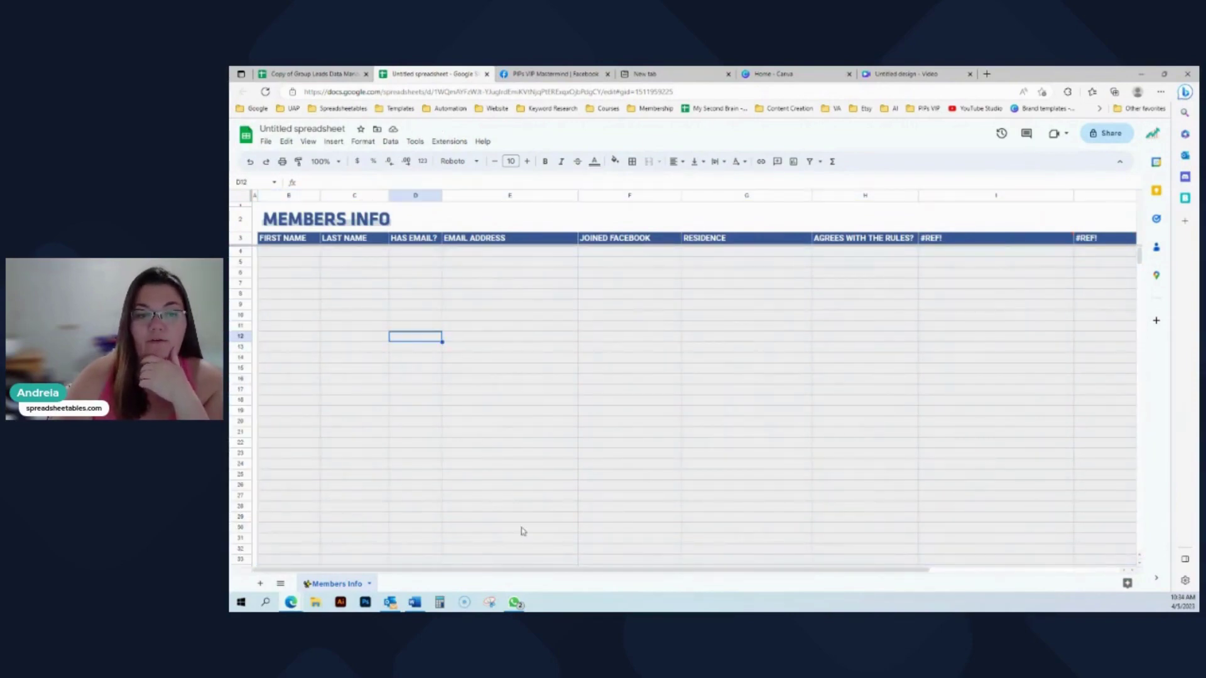
Copy all member records, B4:K113, from the Members Info sheet of the original group leads spreadsheet.
left_click(314, 74)
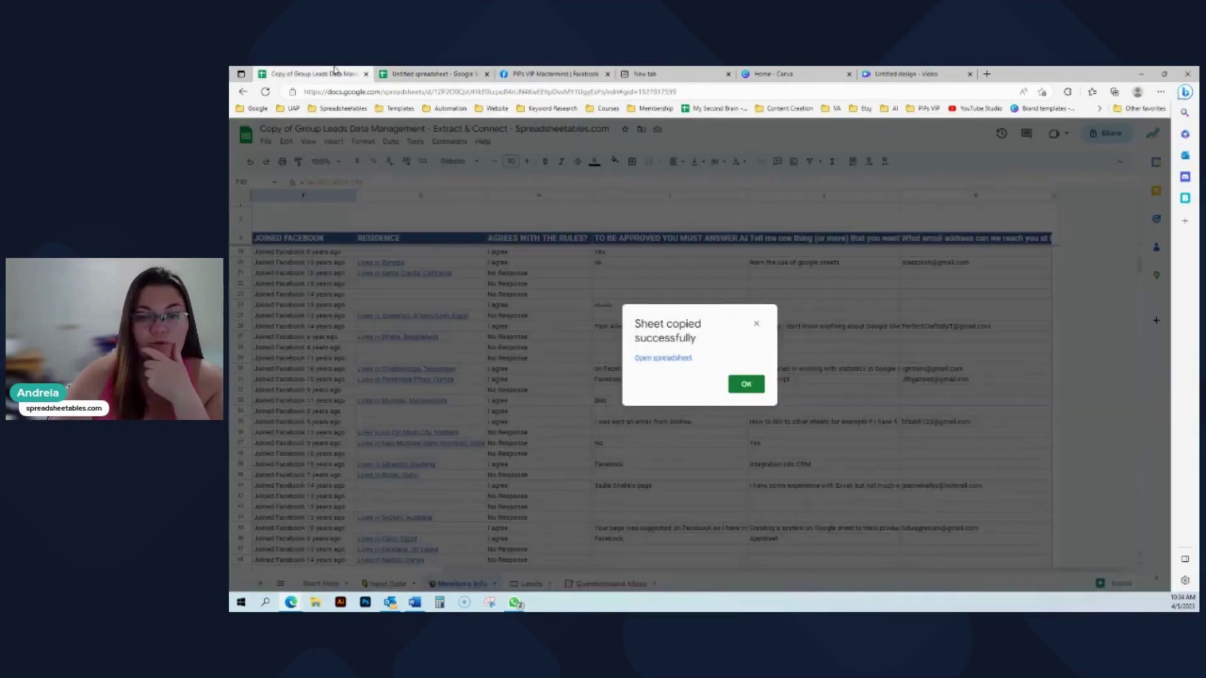
left_click(745, 382)
scroll(376, 442, "up", 5)
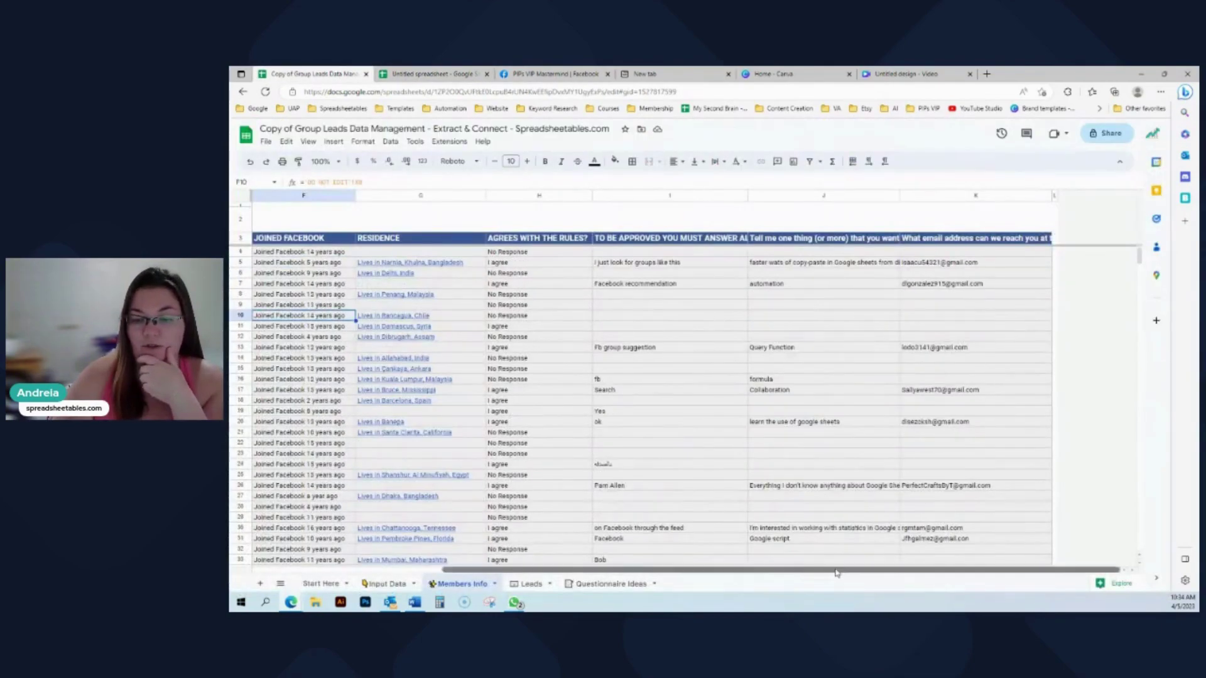
scroll(358, 318, "left", 4)
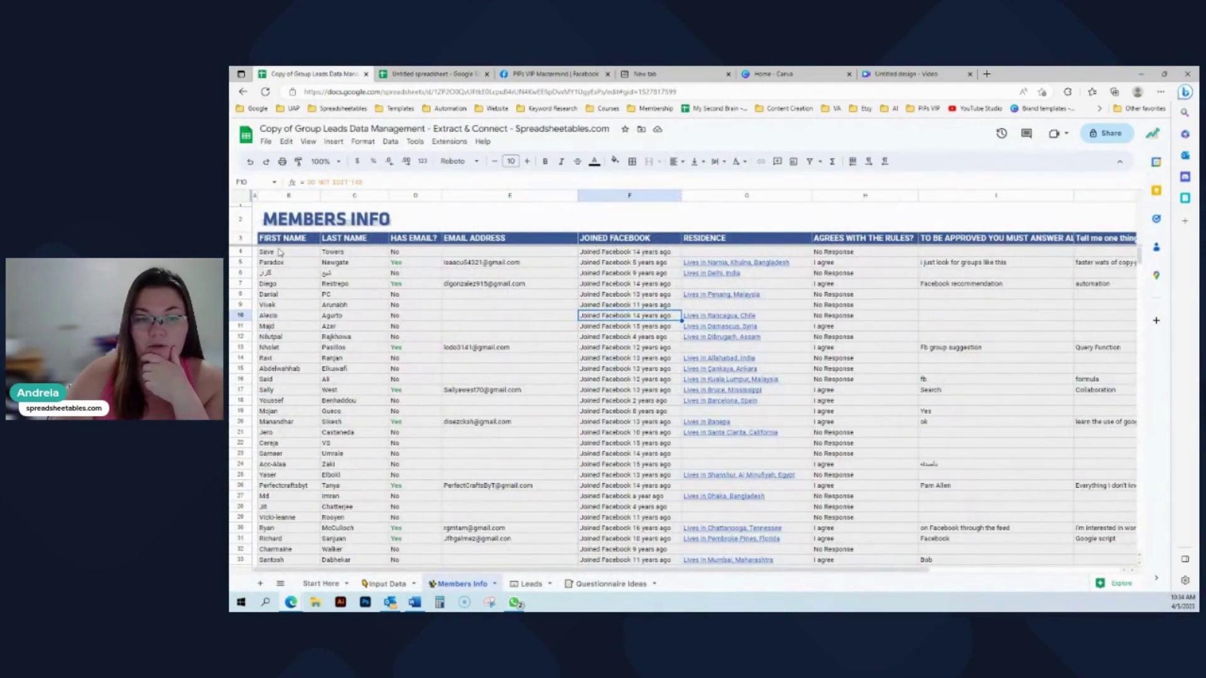
left_click_drag(280, 252, 1046, 371)
key("ctrl+c")
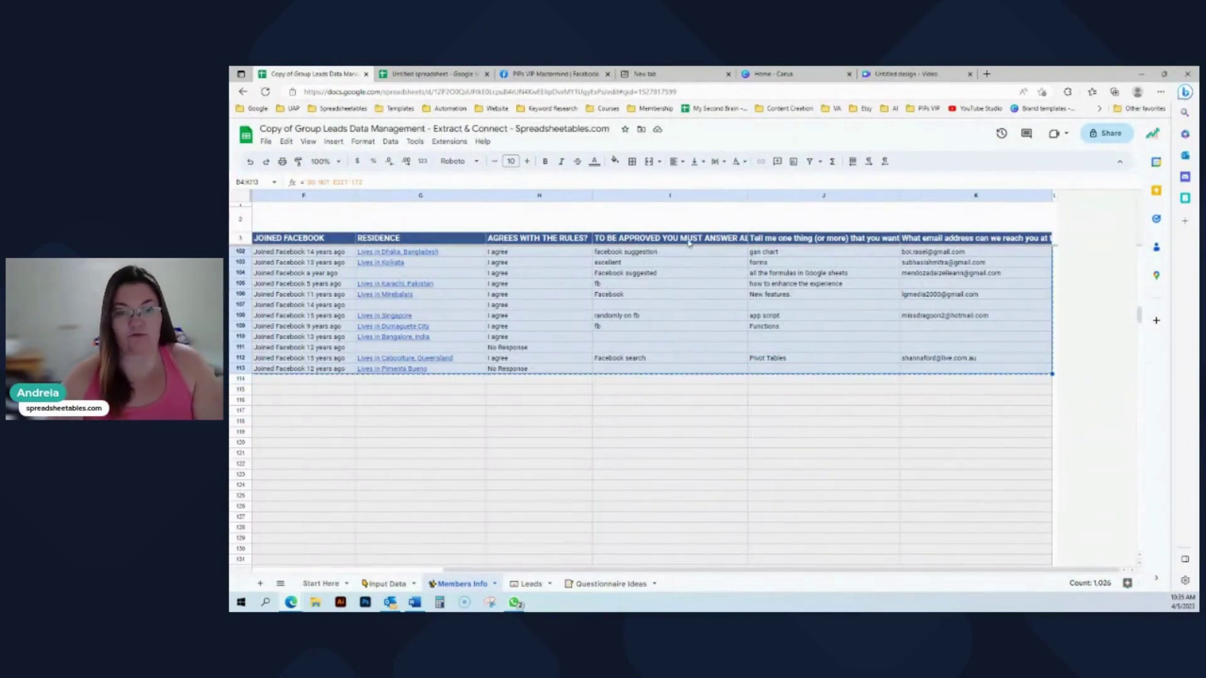
Paste the copied member records as values only into the new spreadsheet's Members Info sheet, starting at cell B4.
left_click(433, 74)
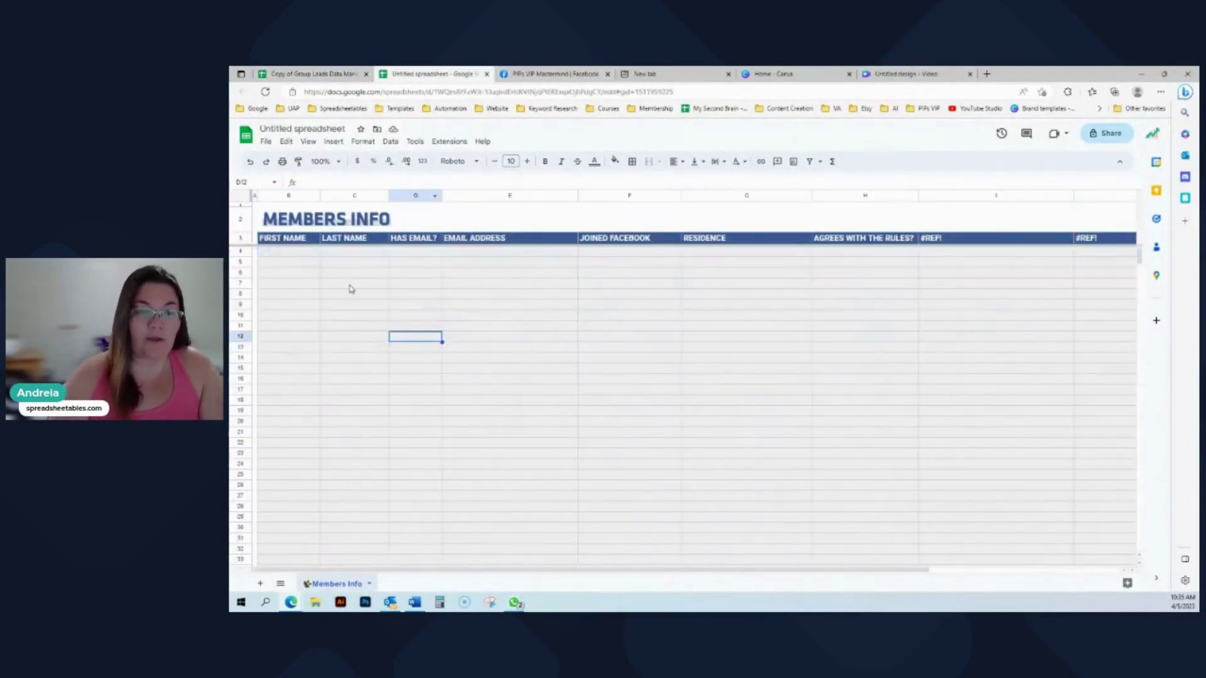
left_click(271, 253)
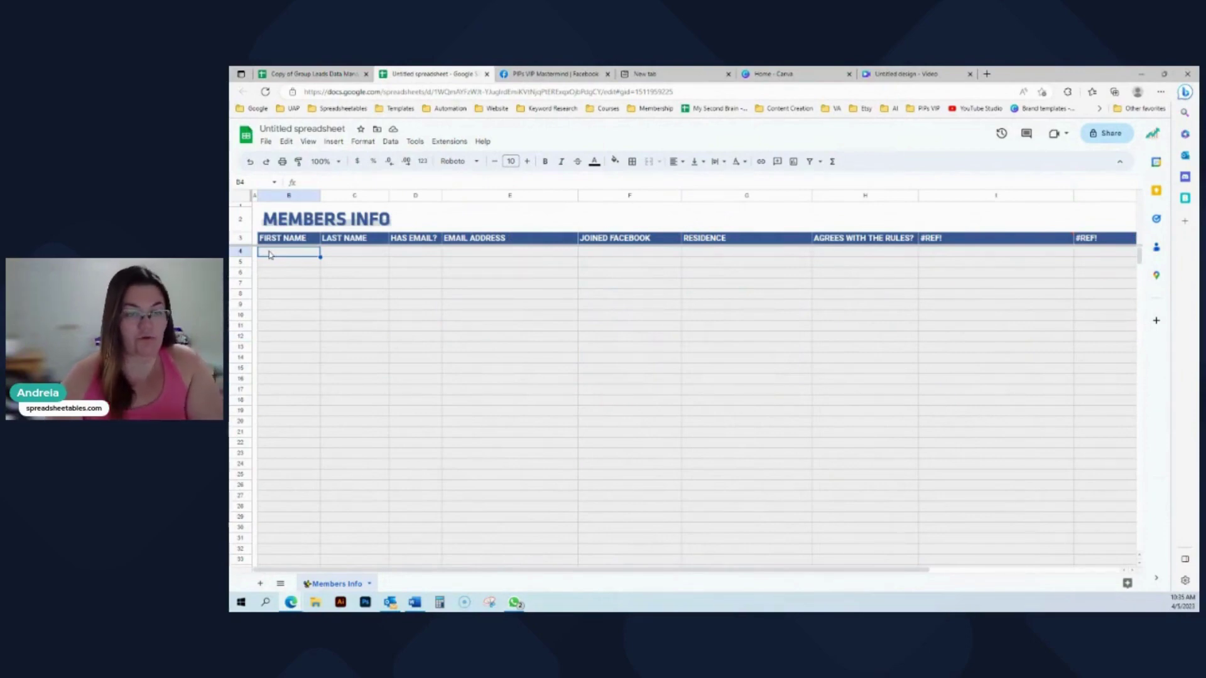
key("ctrl+v")
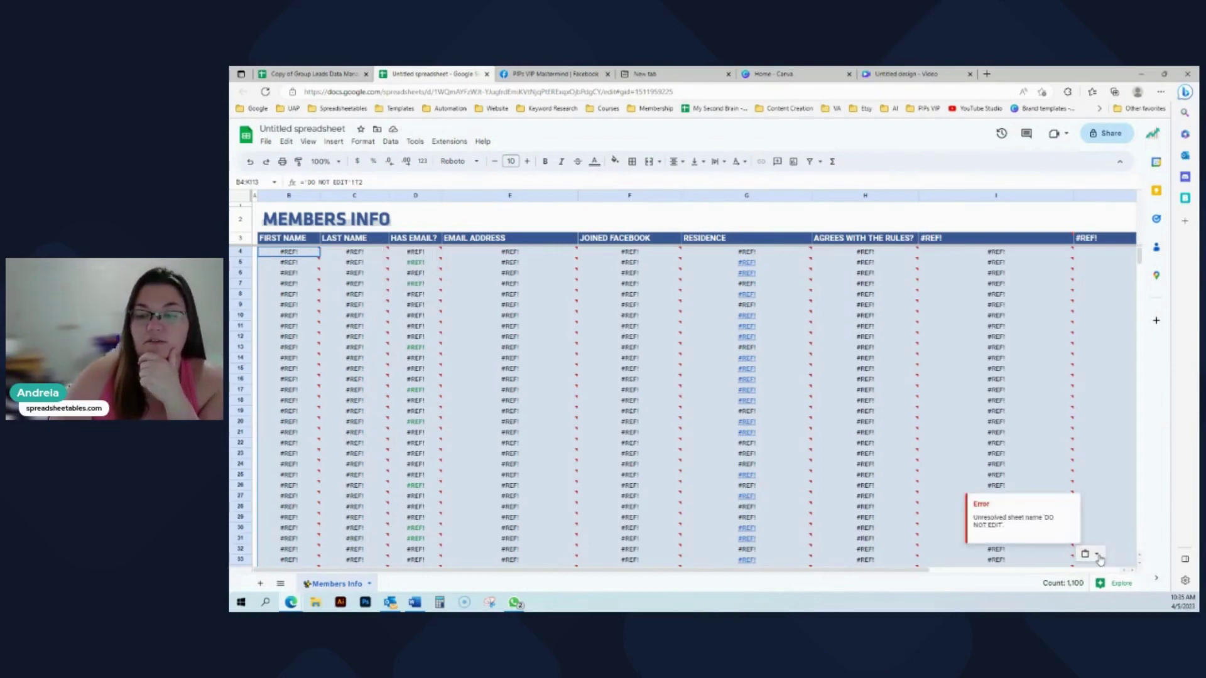
left_click(1096, 555)
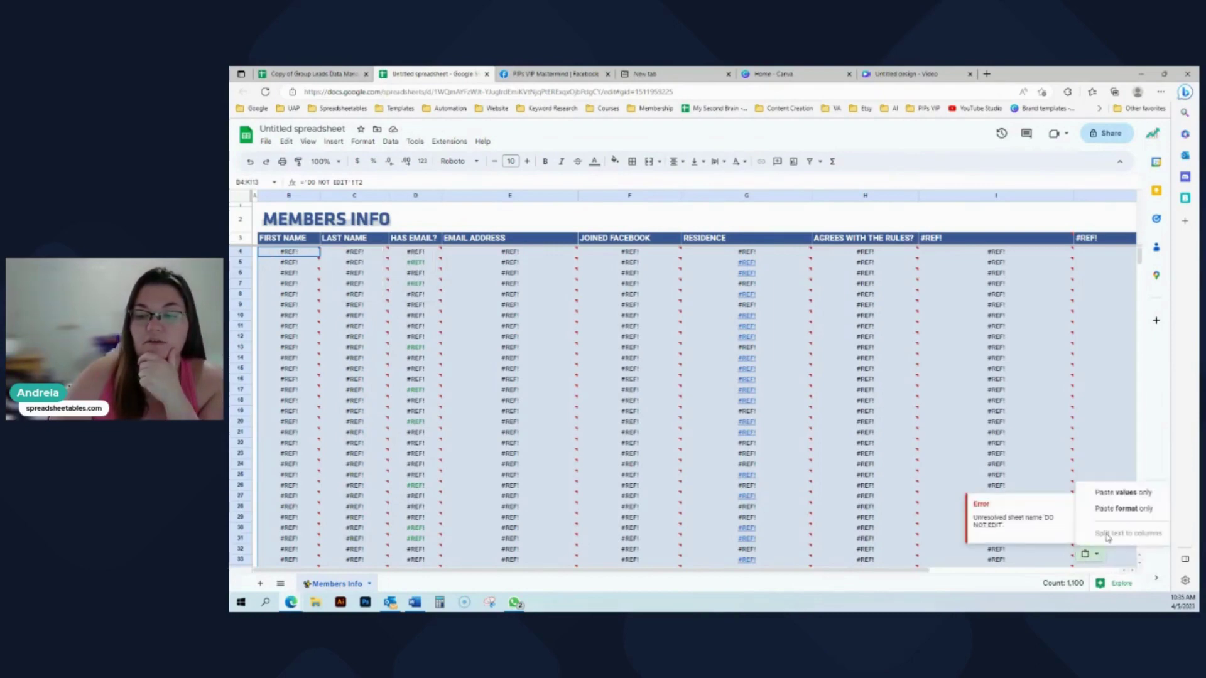
left_click(1121, 498)
left_click(414, 347)
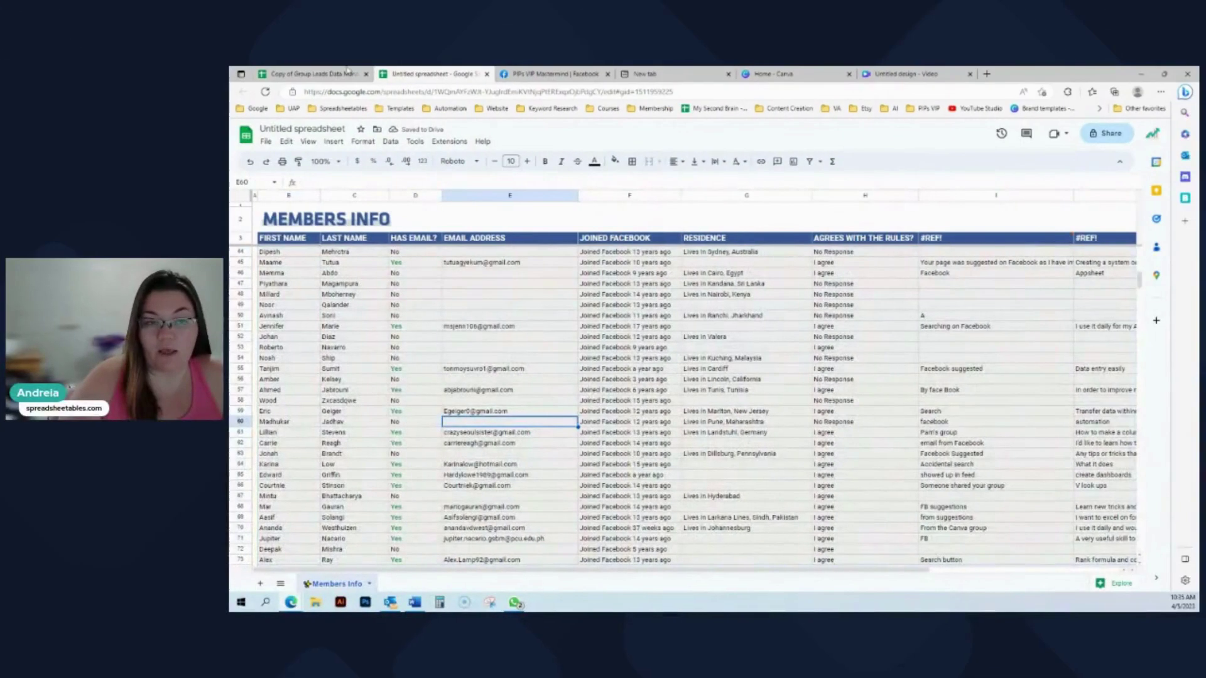
Start copying the Leads sheet of the original group leads spreadsheet to an existing spreadsheet.
left_click(315, 74)
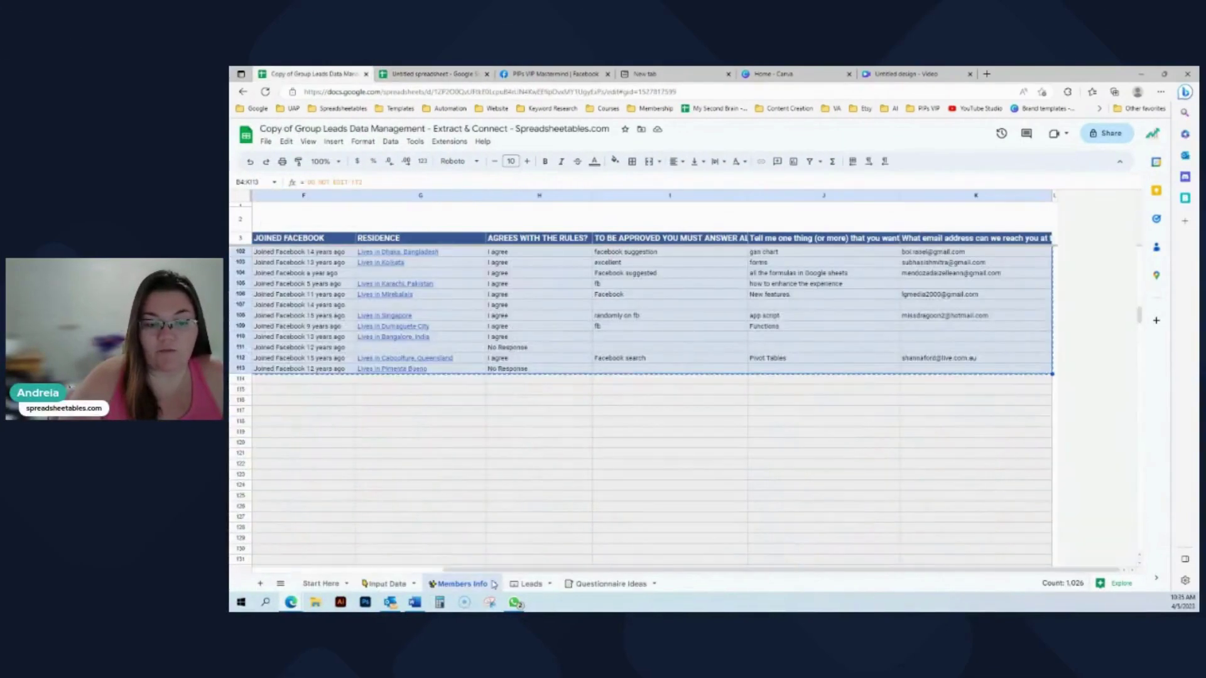
left_click(548, 587)
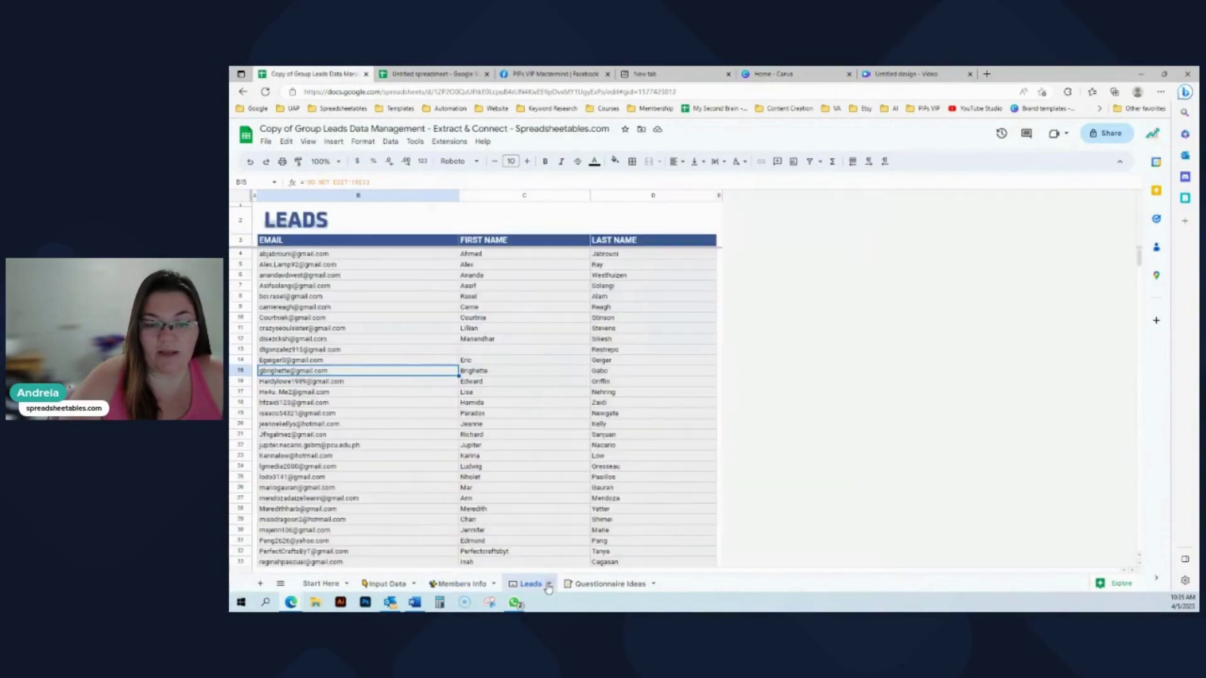
left_click(548, 586)
mouse_move(553, 439)
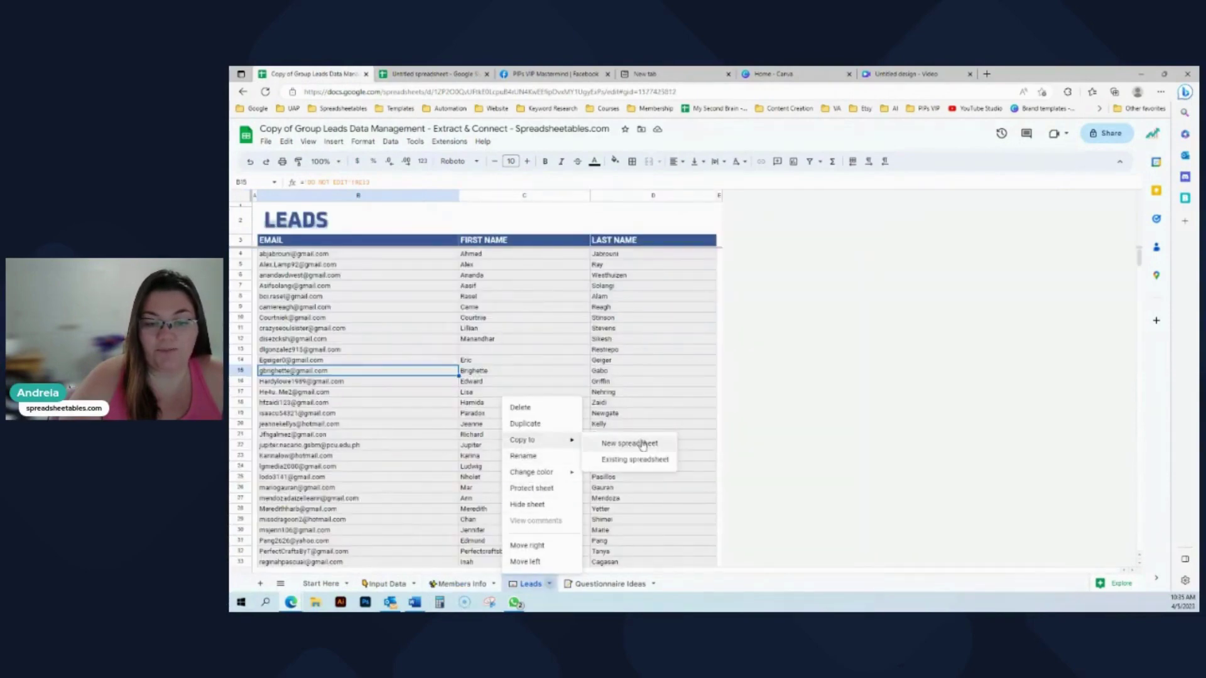
left_click(635, 460)
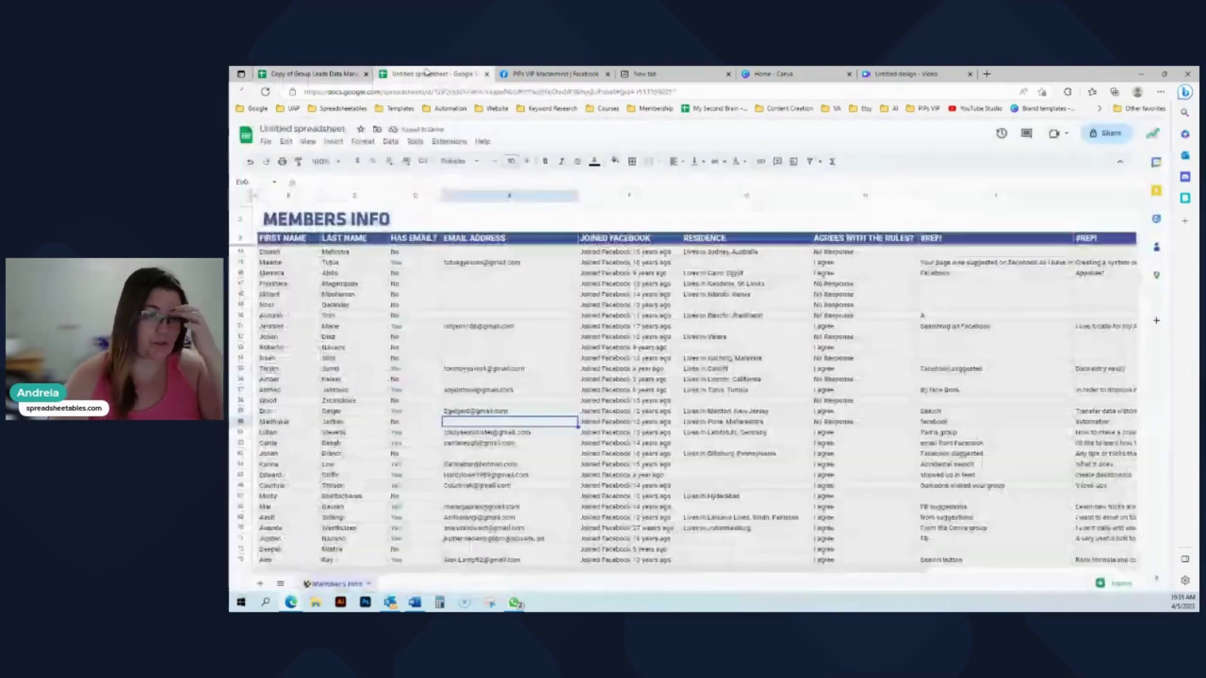
Rename the untitled spreadsheet holding the copied Members Info sheet as Leads.
left_click(427, 73)
left_click(317, 130)
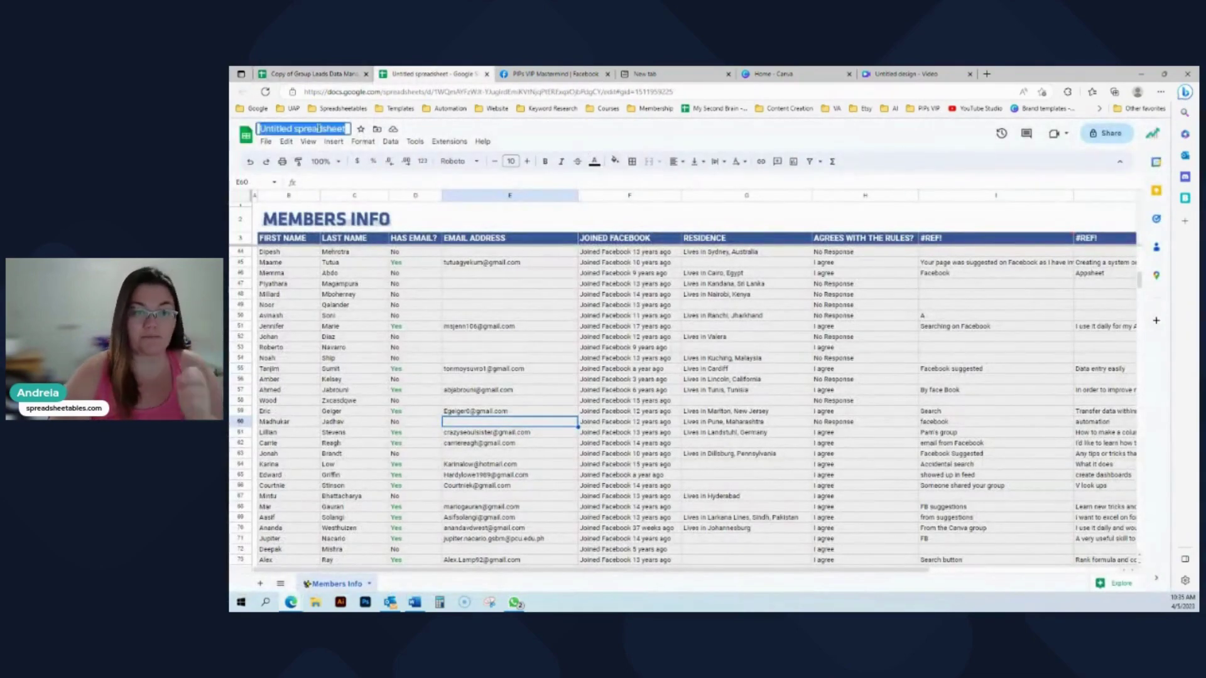
type("Leads")
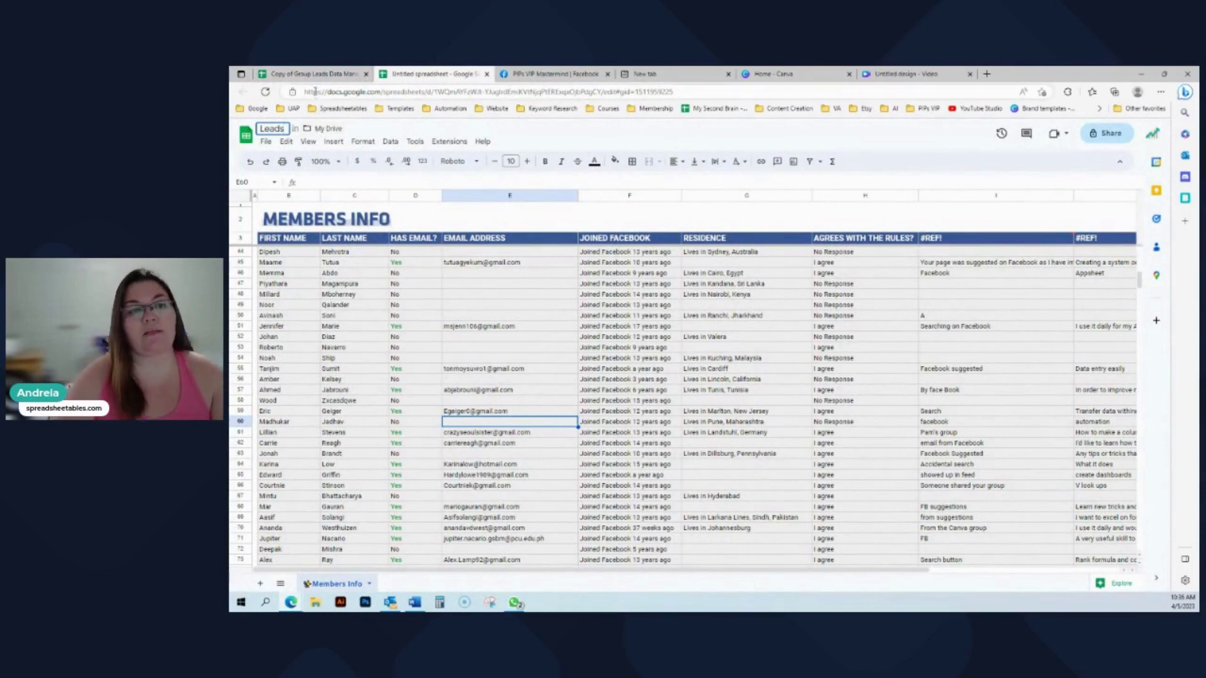
key("Return")
Search Drive for "leads" and choose the Leads spreadsheet as the destination of the sheet copy.
left_click(334, 74)
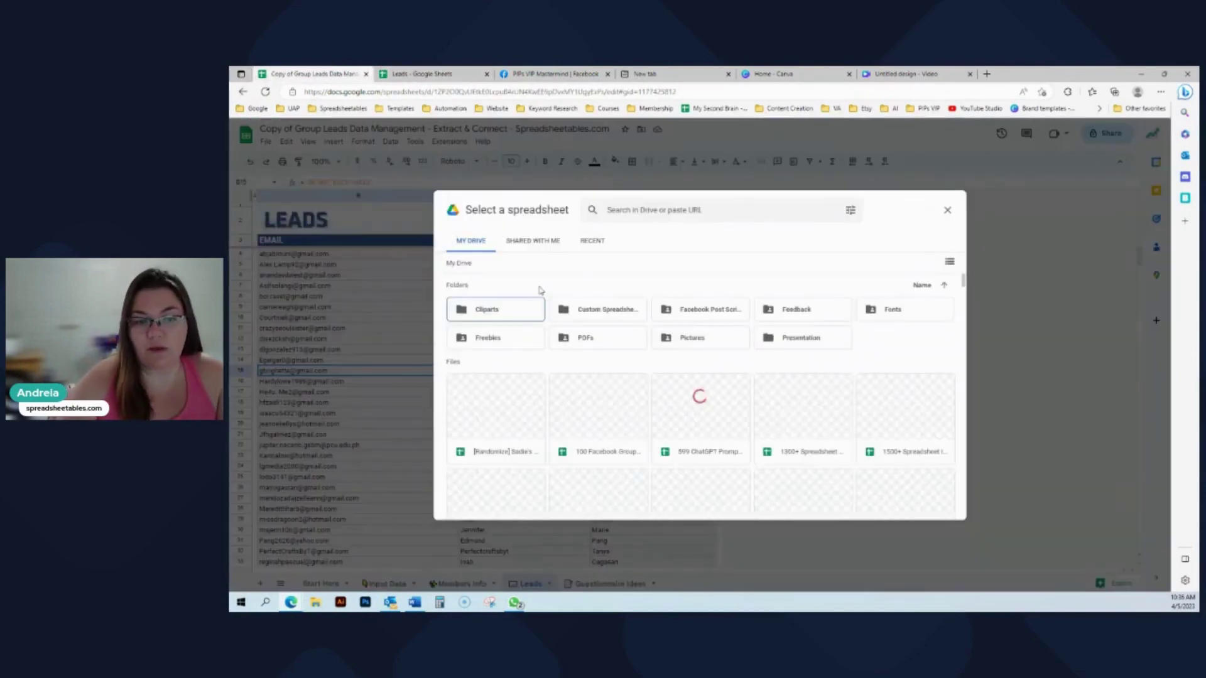
left_click(638, 211)
type("leads")
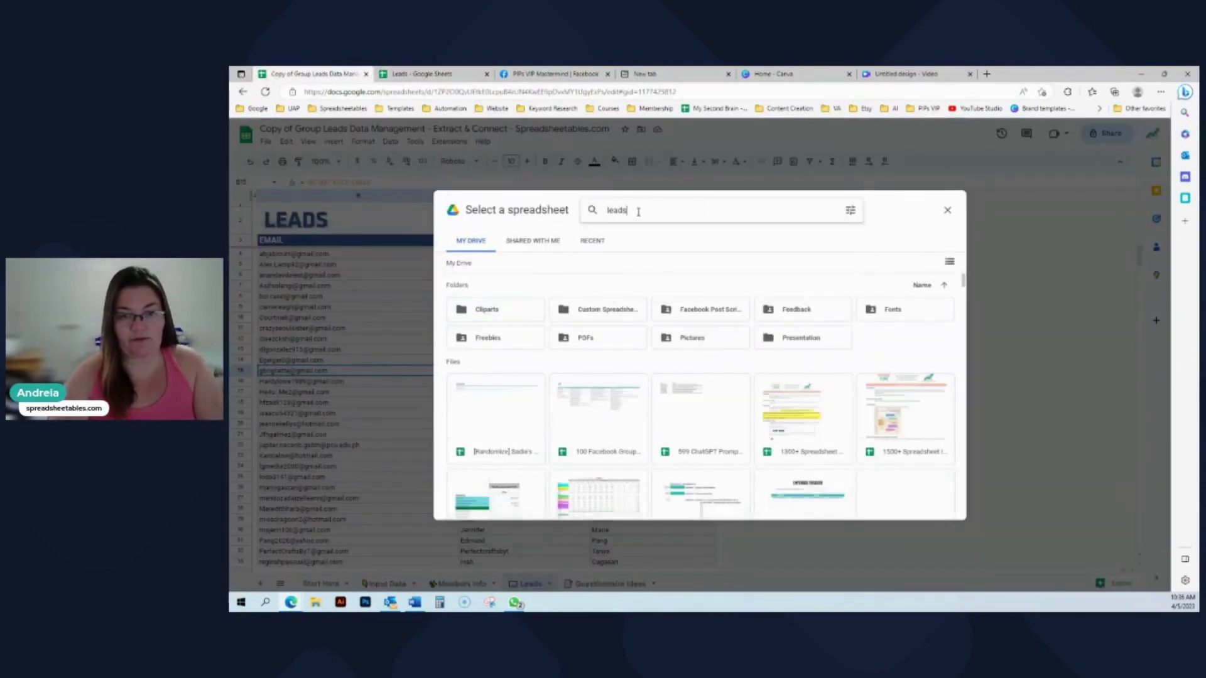
key("Return")
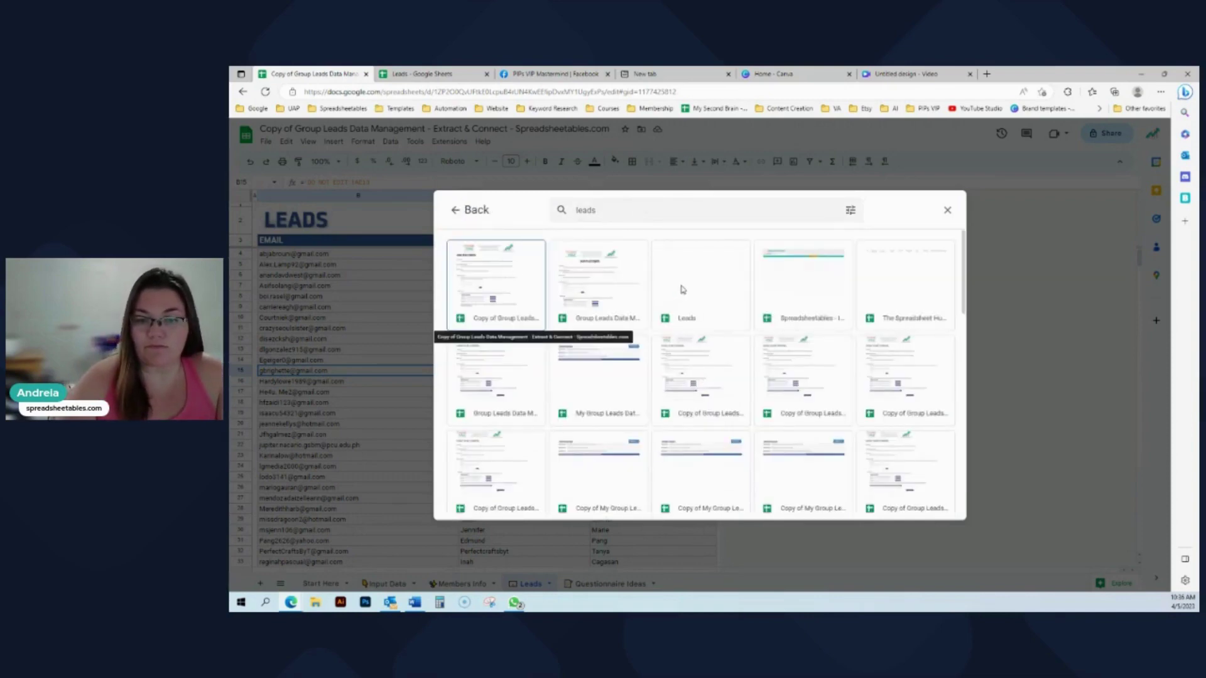
double_click(683, 290)
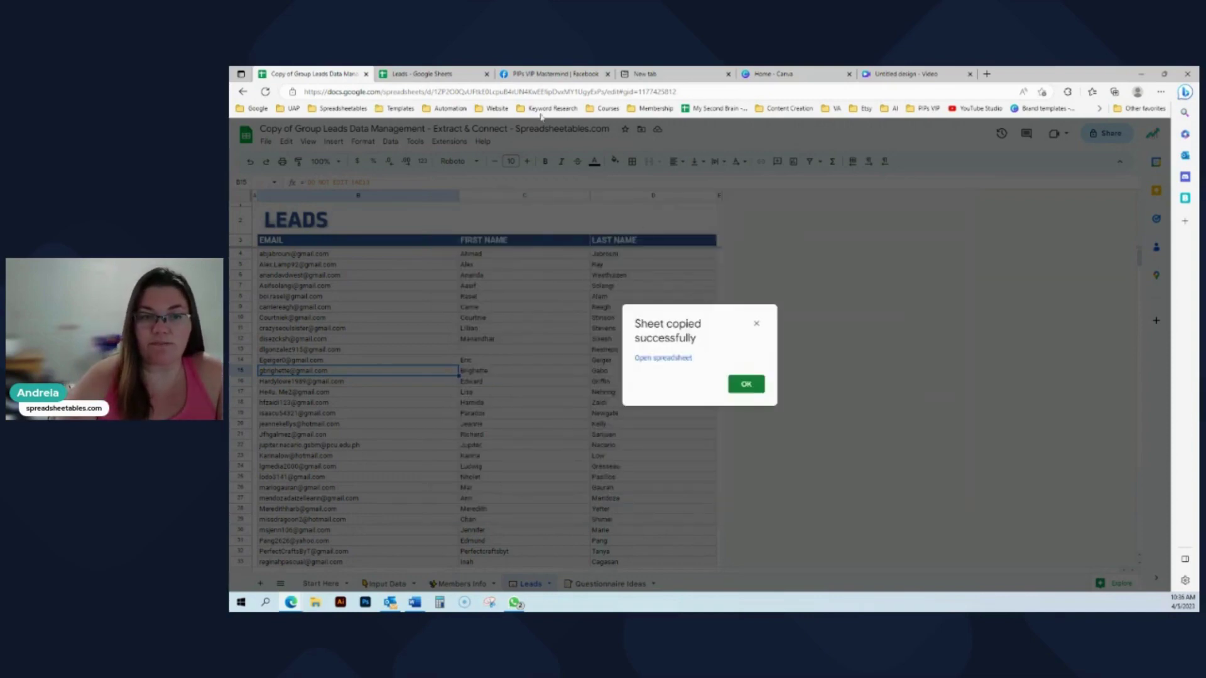
Open the destination spreadsheet and rename its Copy of Leads sheet as Leads.
left_click(664, 360)
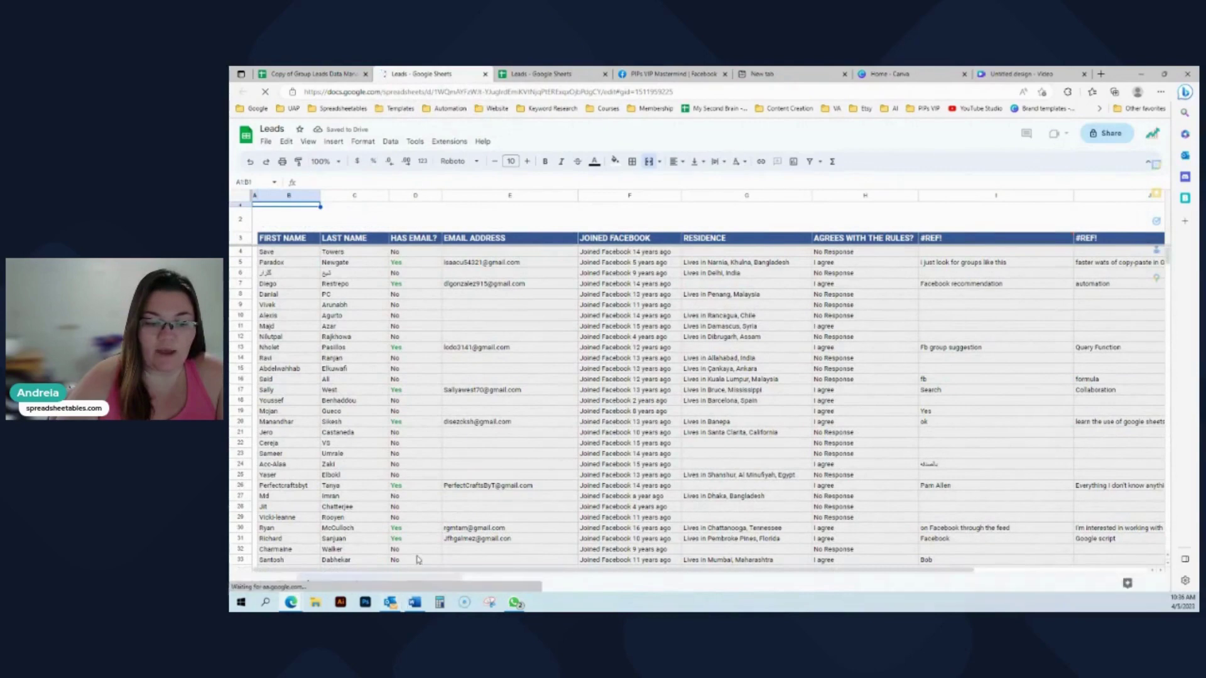
left_click(415, 584)
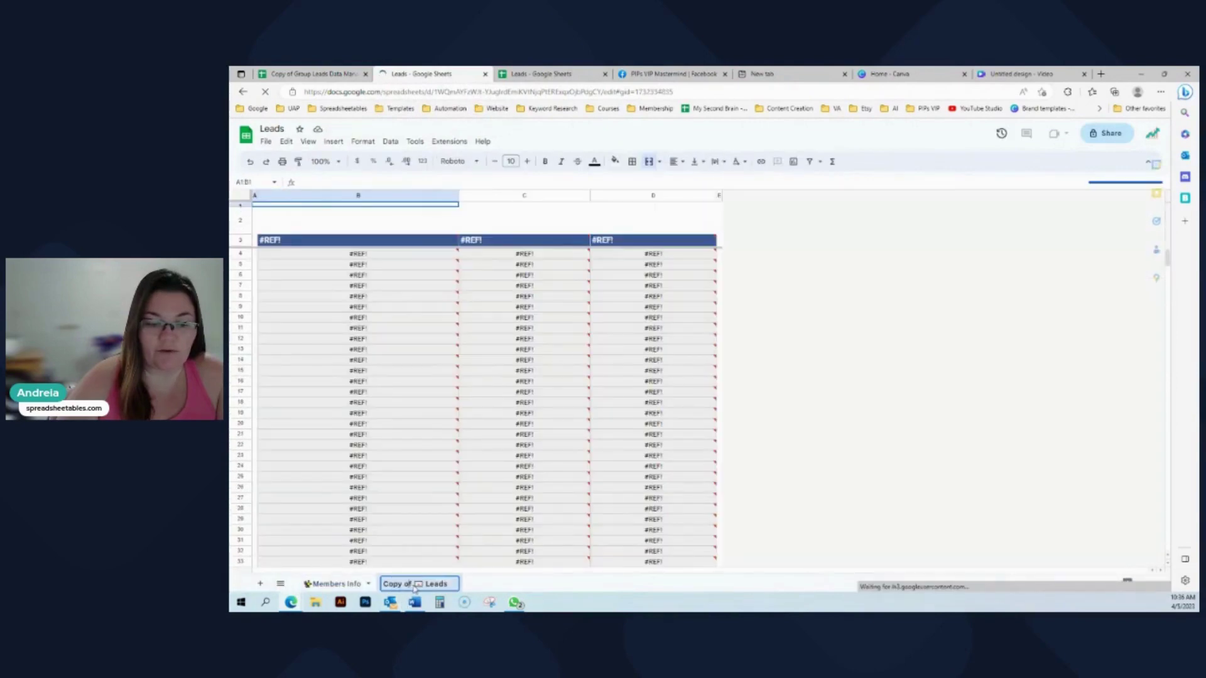
left_click(420, 508)
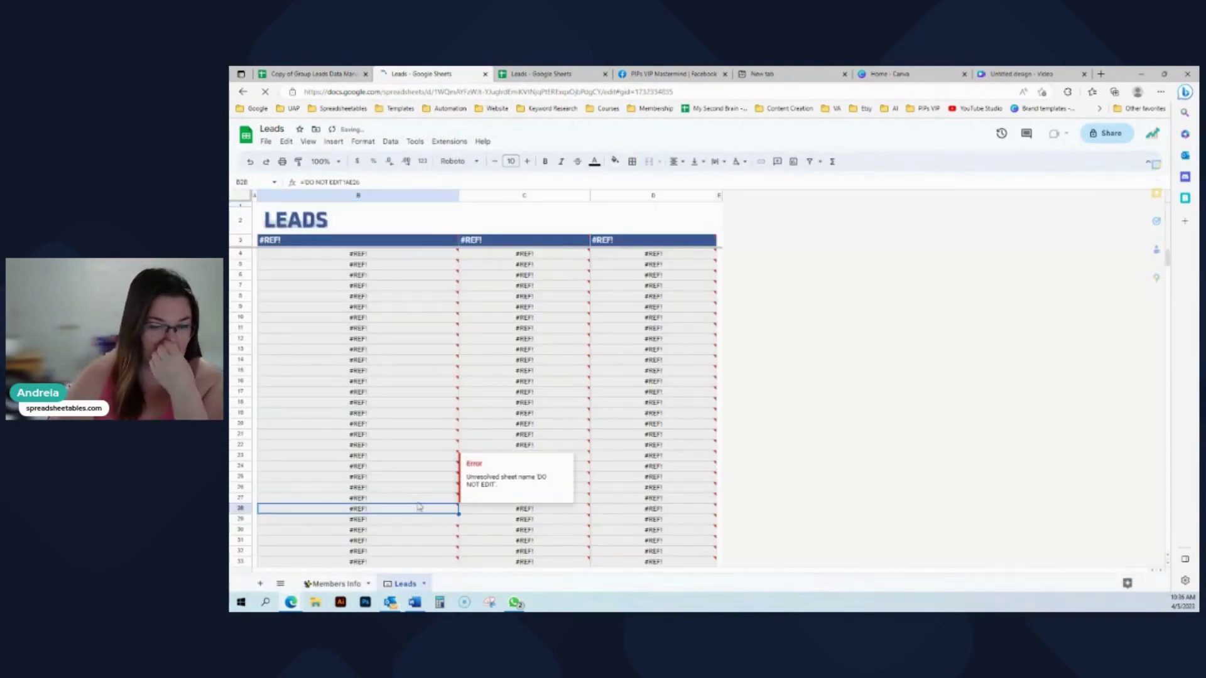
Clear the contents of the header row and all rows below it, B3:D502, in the copied Leads sheet.
left_click_drag(294, 254, 653, 566)
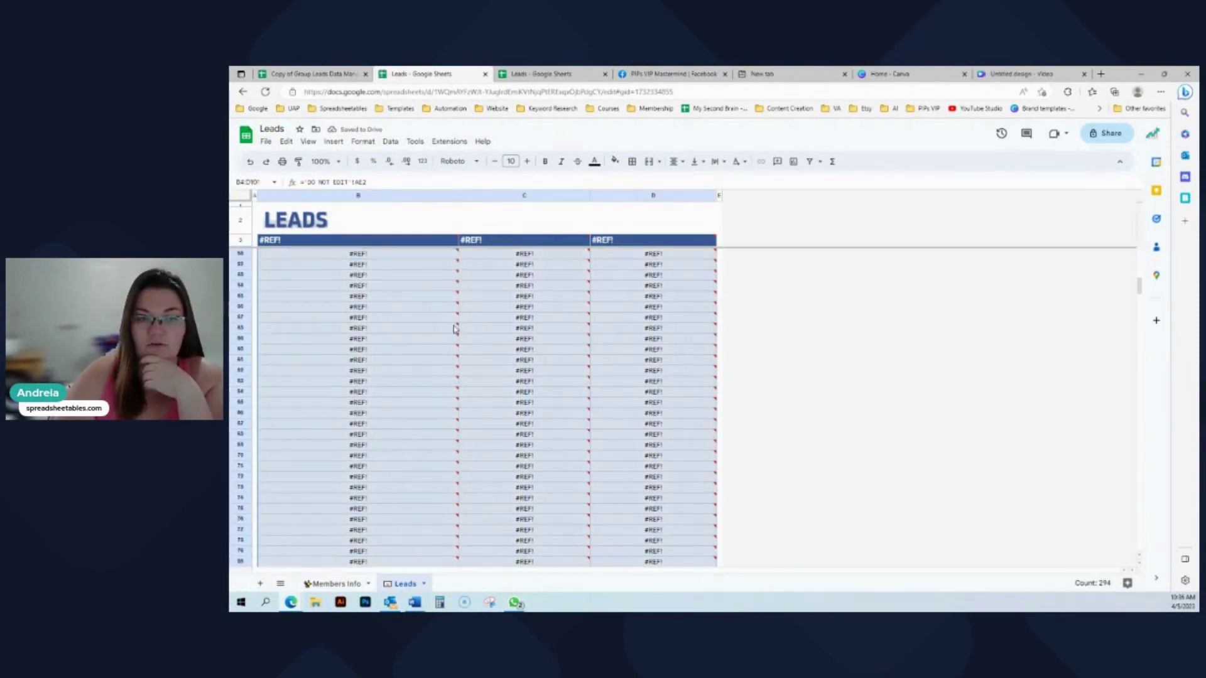
scroll(456, 329, "up", 10)
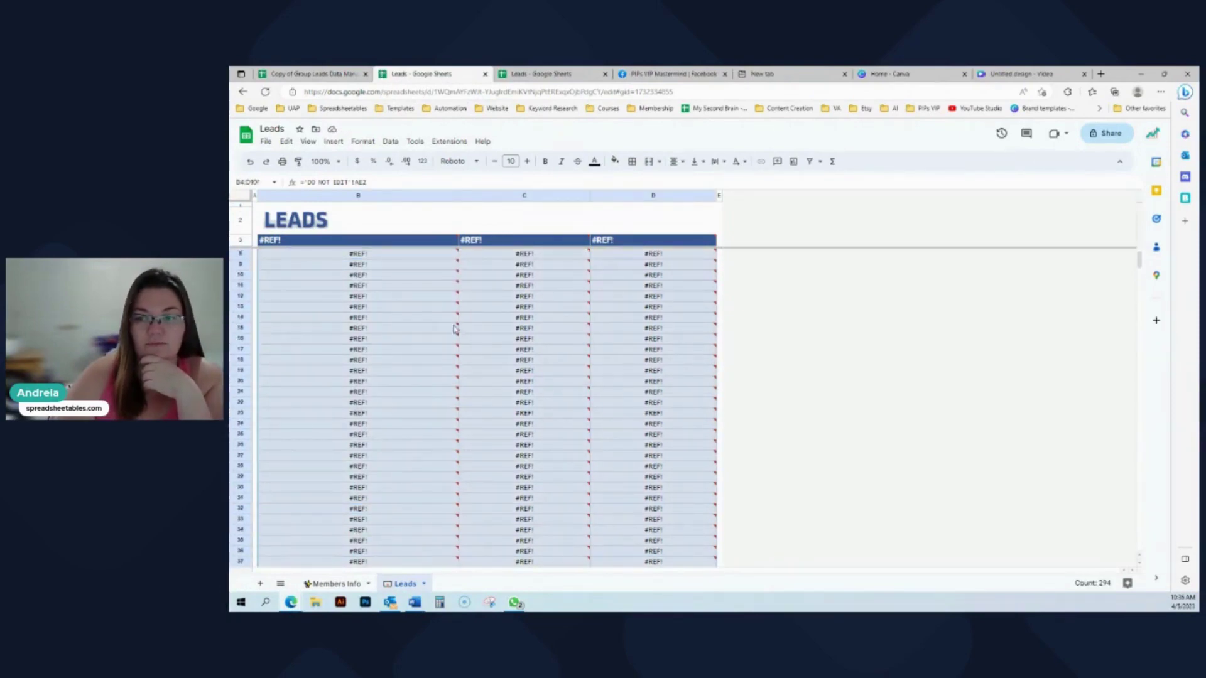
left_click(394, 243)
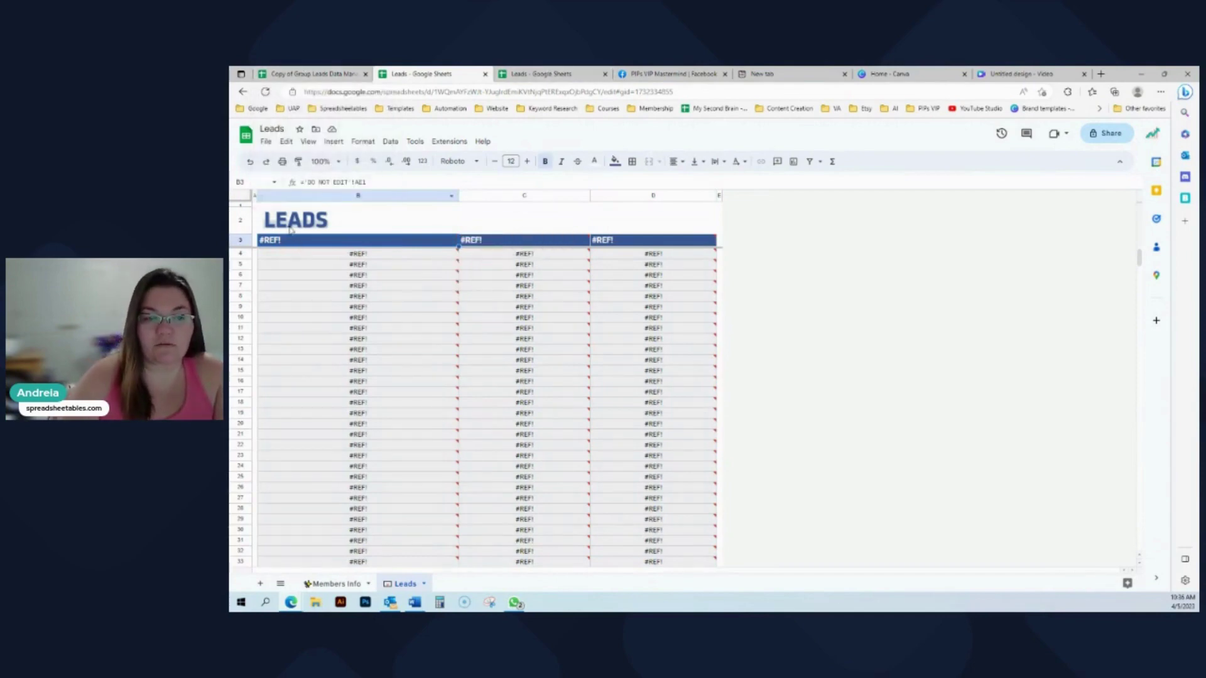
left_click_drag(293, 231, 614, 241)
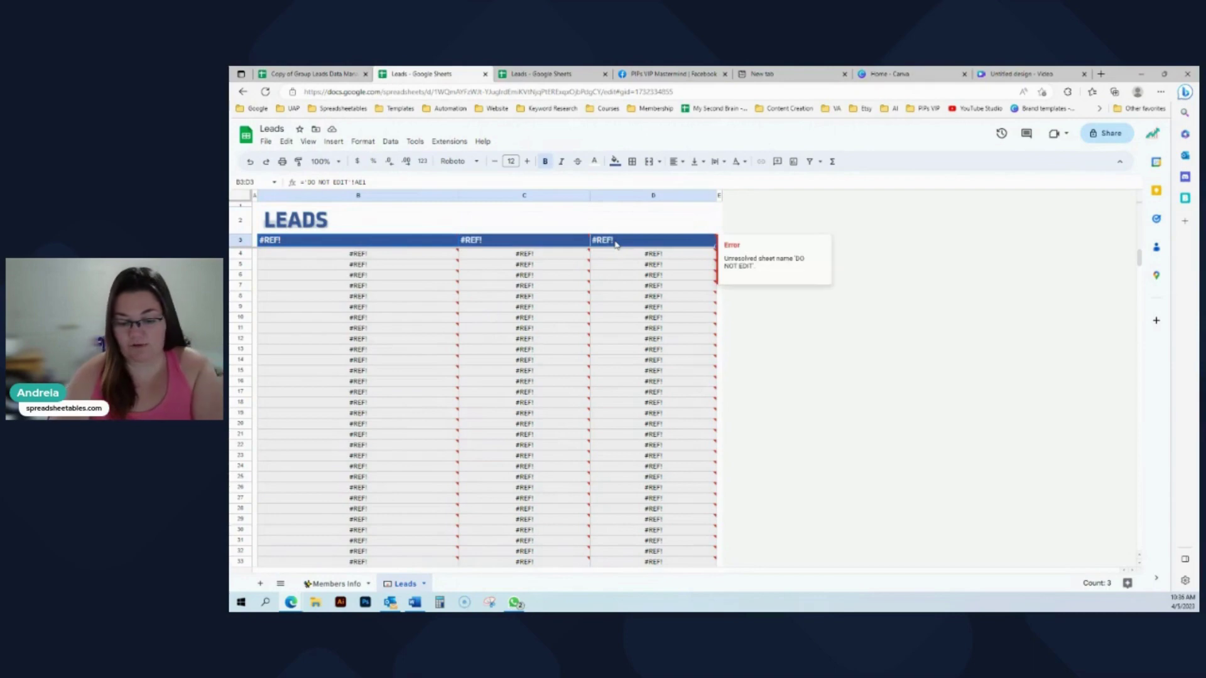
key("ctrl+shift+Down")
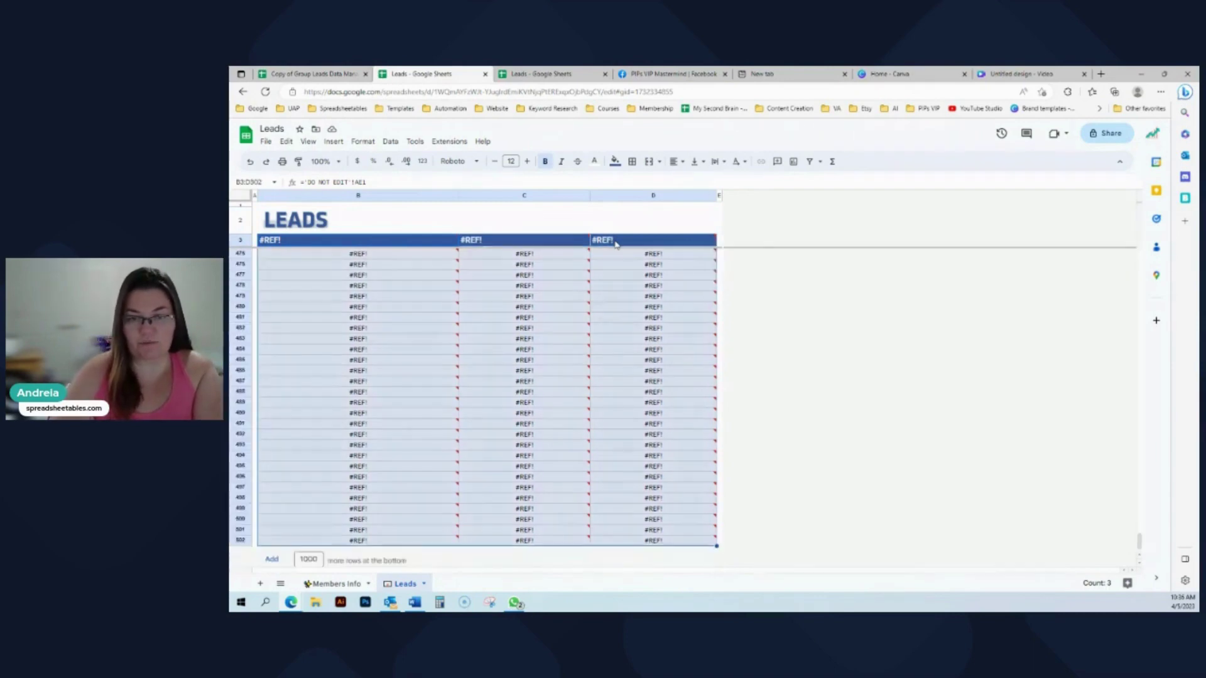
key("Delete")
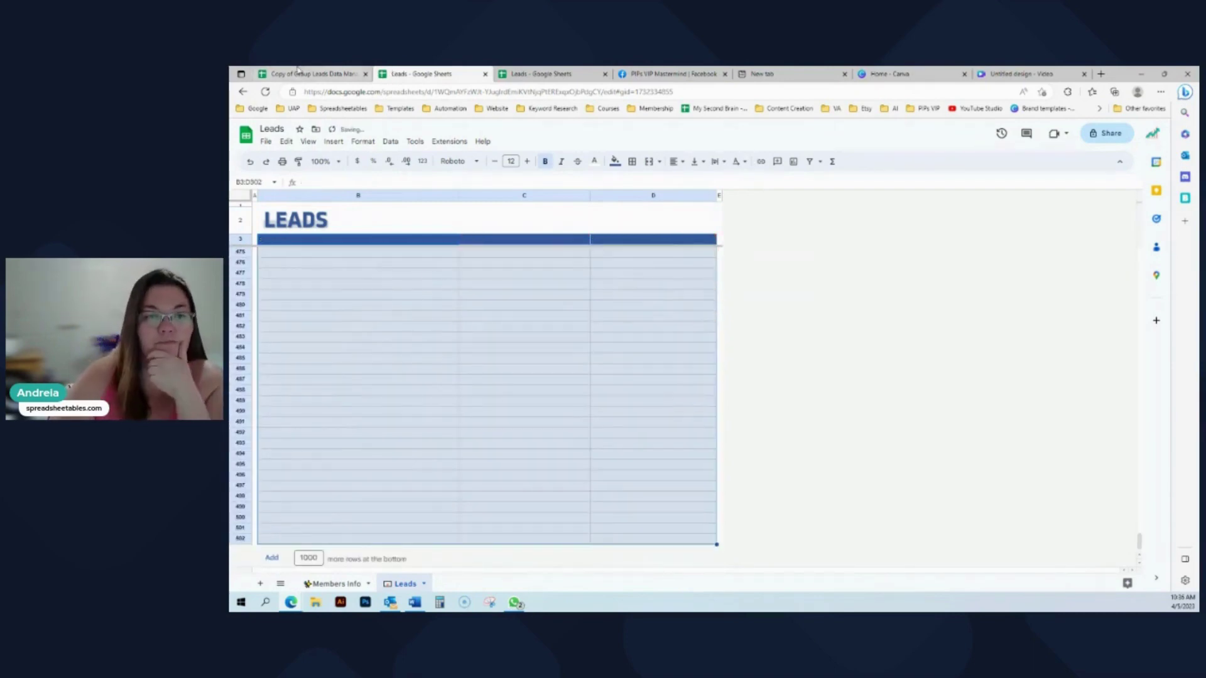
Copy the leads table including its header row, from B3 down through column D, in the original spreadsheet's Leads sheet.
left_click(297, 74)
left_click(746, 382)
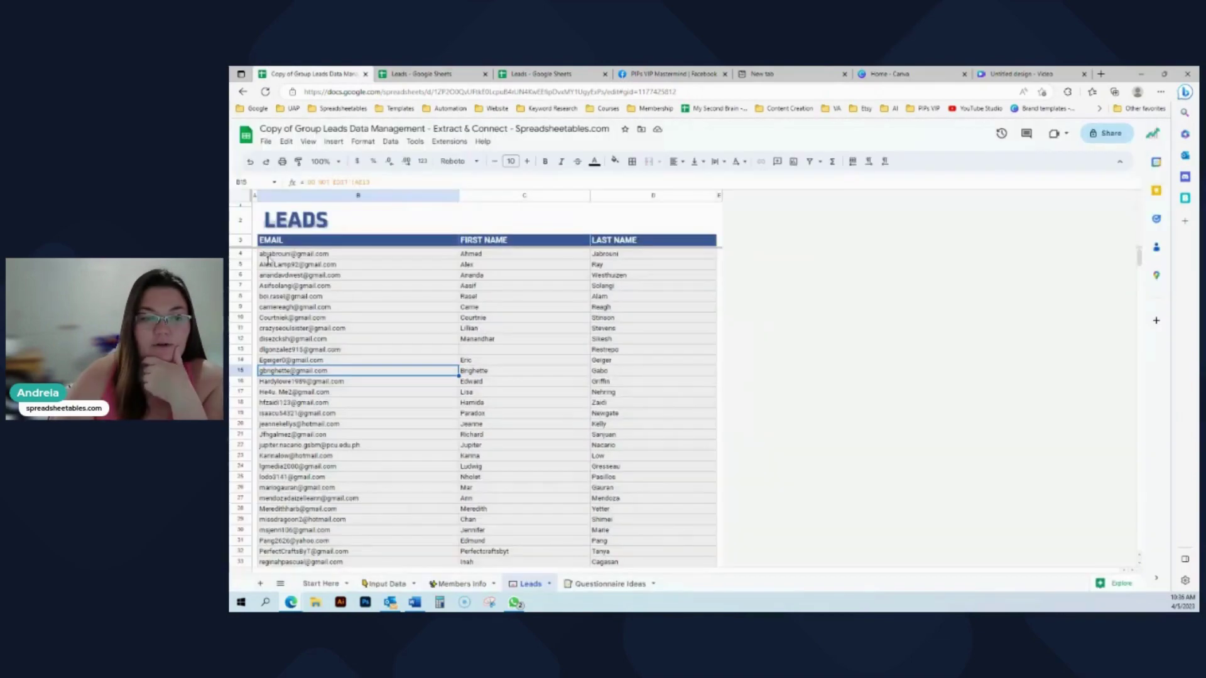
left_click_drag(284, 242, 604, 244)
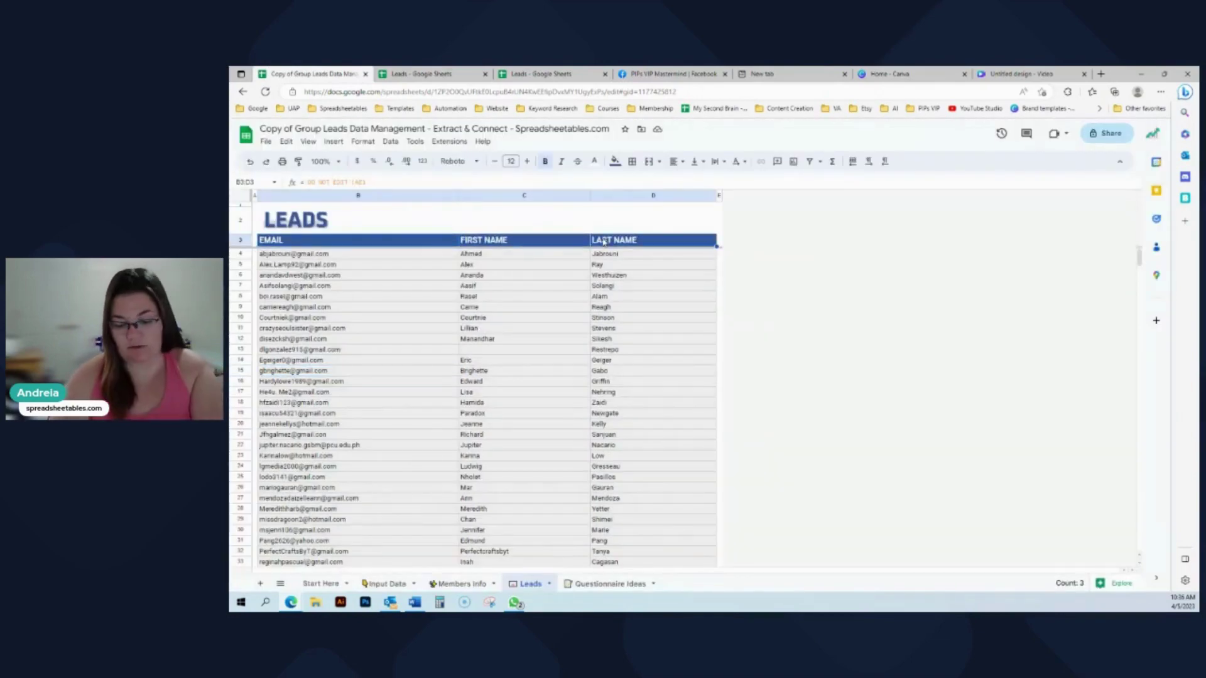
key("ctrl+shift+Down")
key("ctrl+Tab")
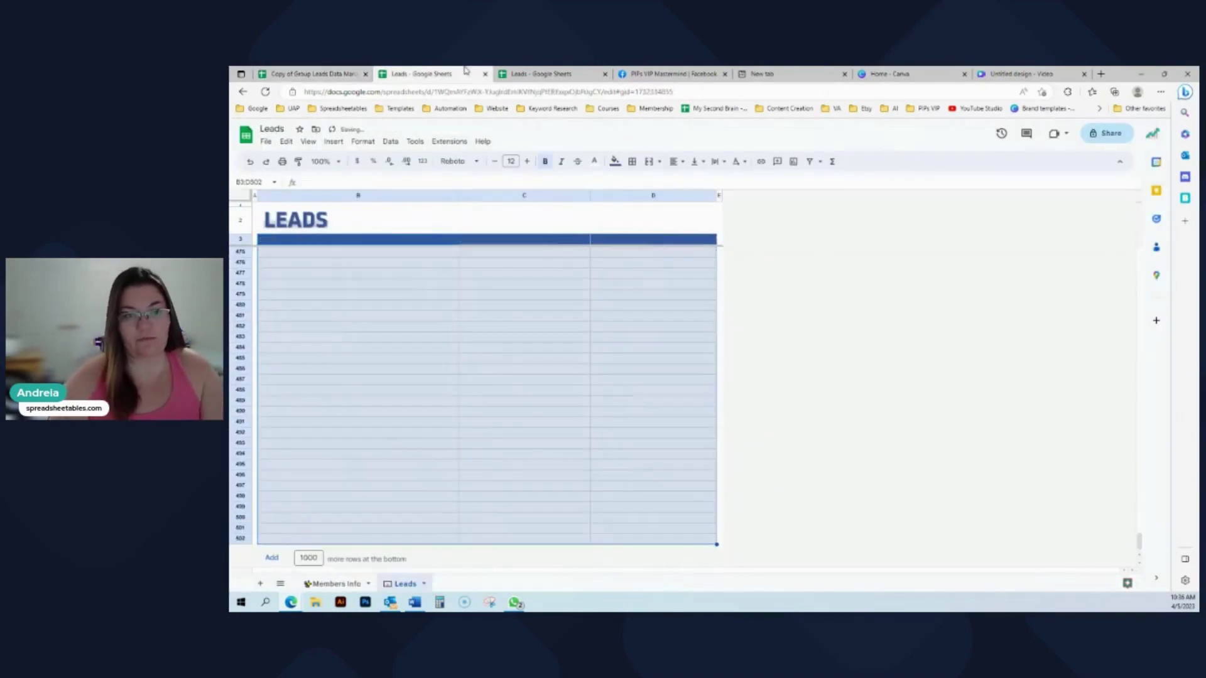
Paste the copied leads table as values only into the new spreadsheet's Leads sheet, starting at cell B3.
left_click(351, 240)
key("ctrl+a")
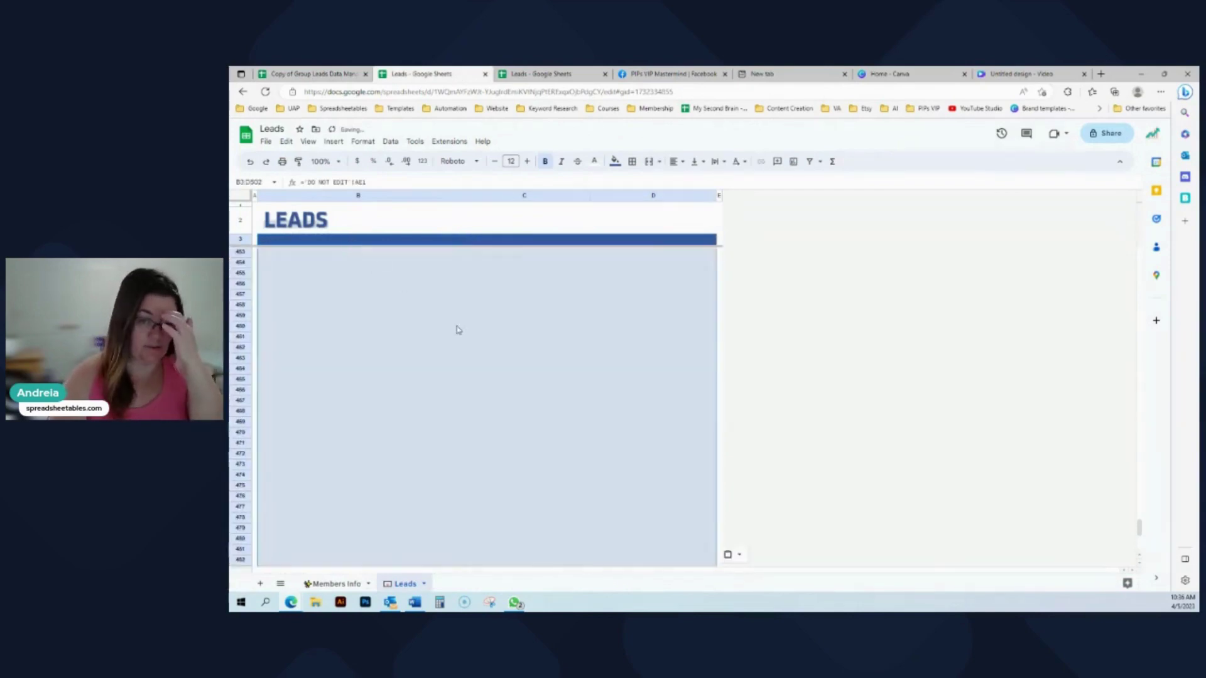
key("ctrl+v")
left_click(732, 545)
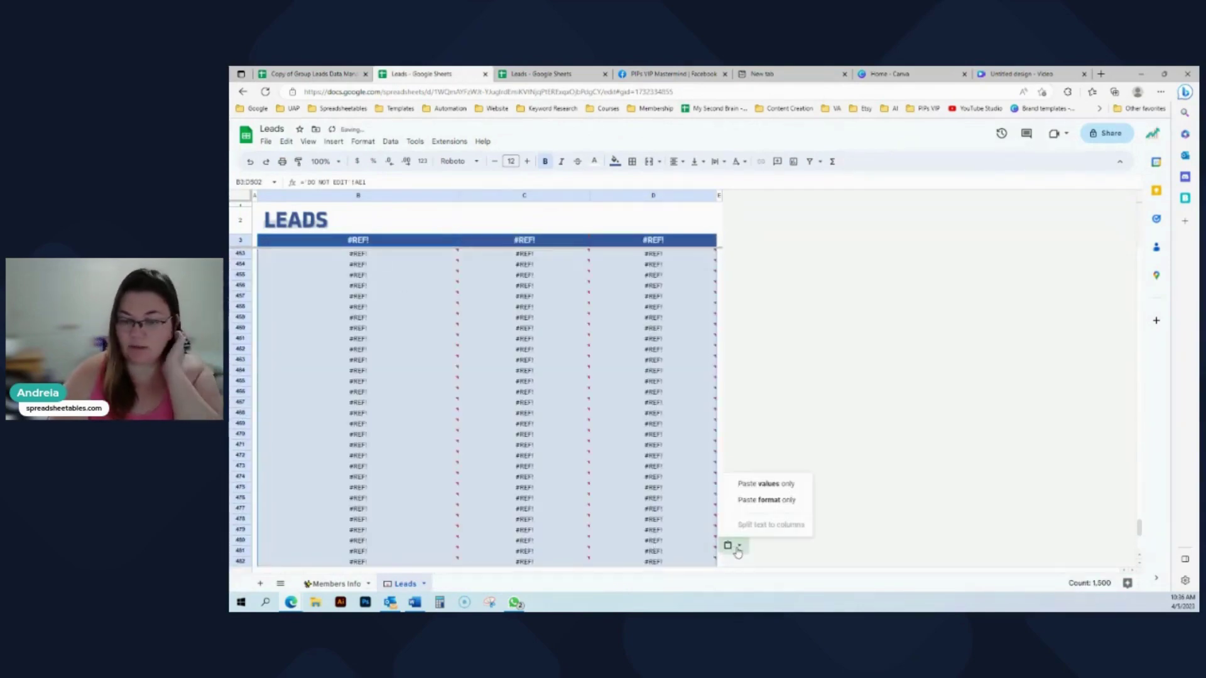
left_click(744, 488)
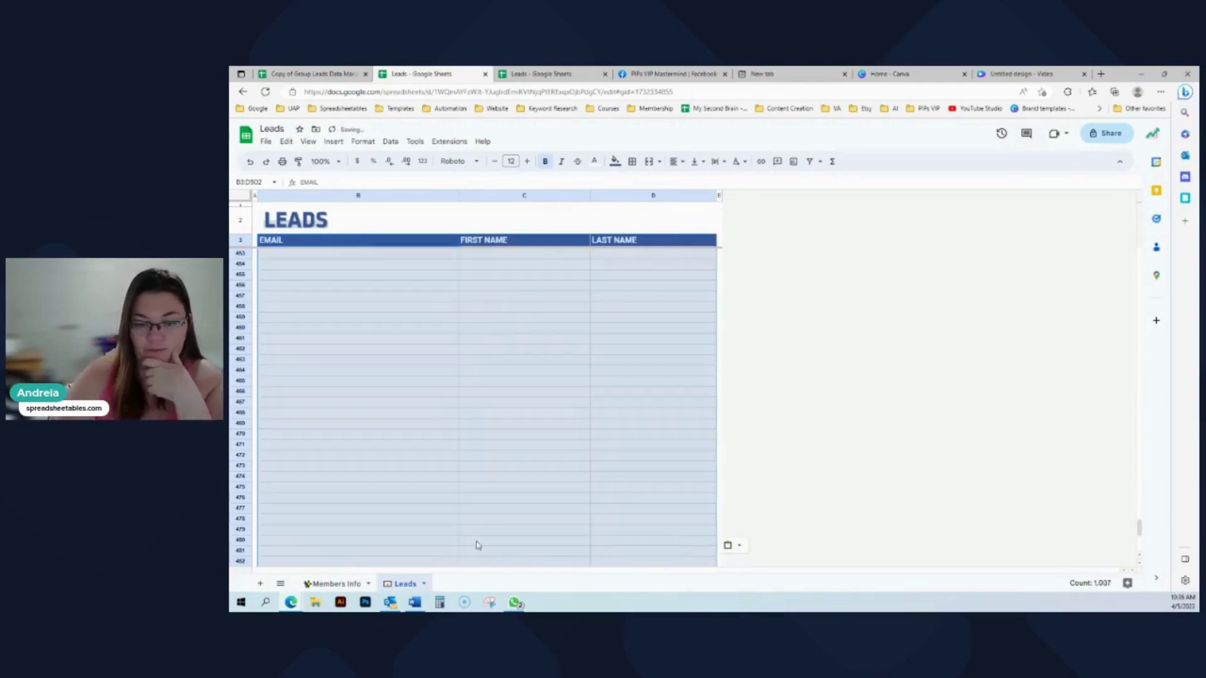
Examine the pasted email, first name and last name entries and the rows below them in the new Leads sheet.
left_click(346, 250)
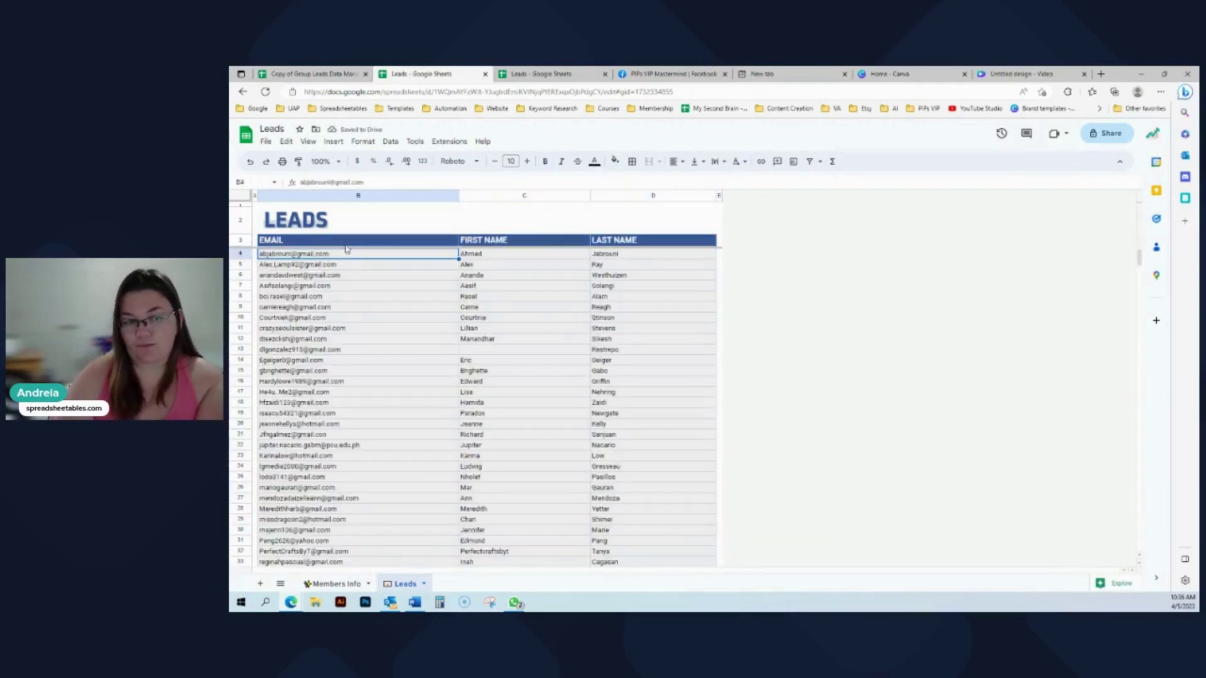
scroll(386, 360, "down", 3)
left_click(385, 359)
scroll(385, 359, "down", 8)
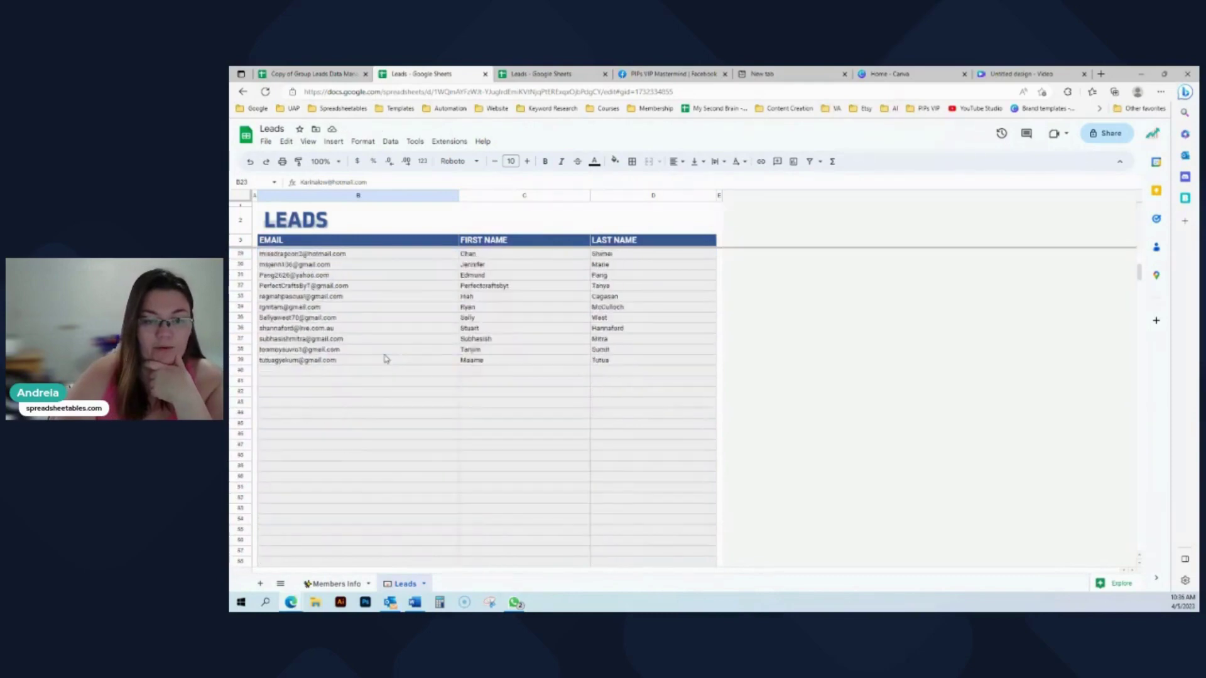
scroll(385, 359, "up", 10)
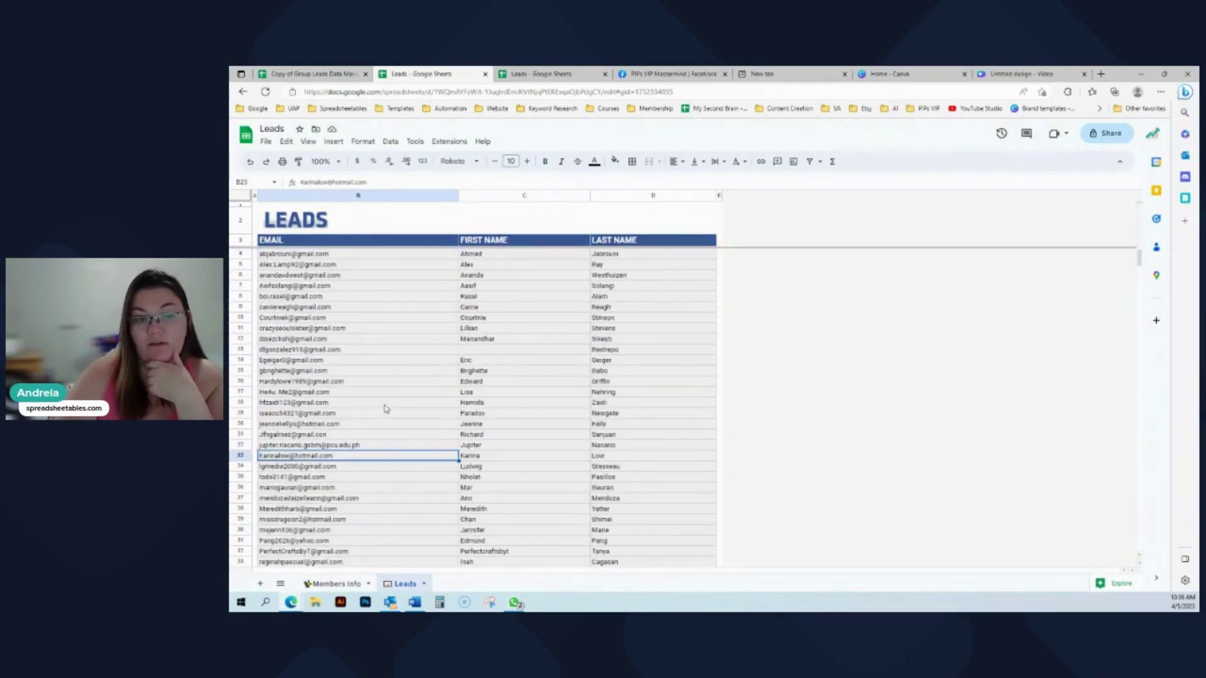
scroll(363, 452, "down", 12)
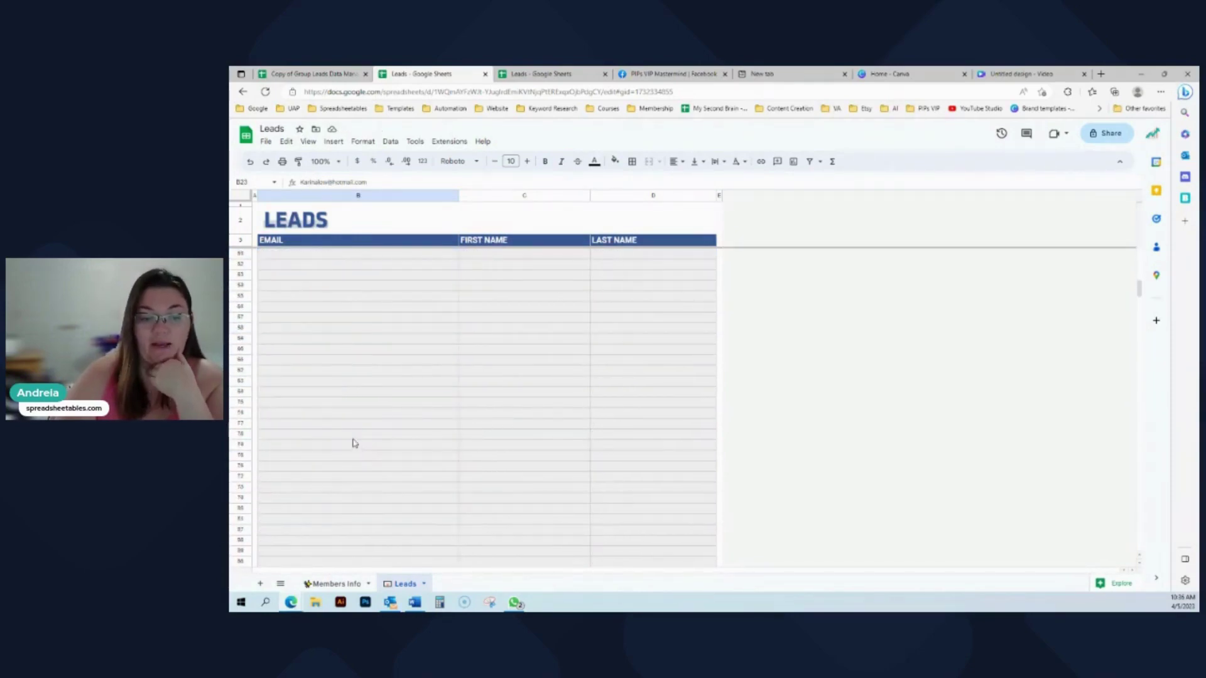
scroll(353, 444, "up", 12)
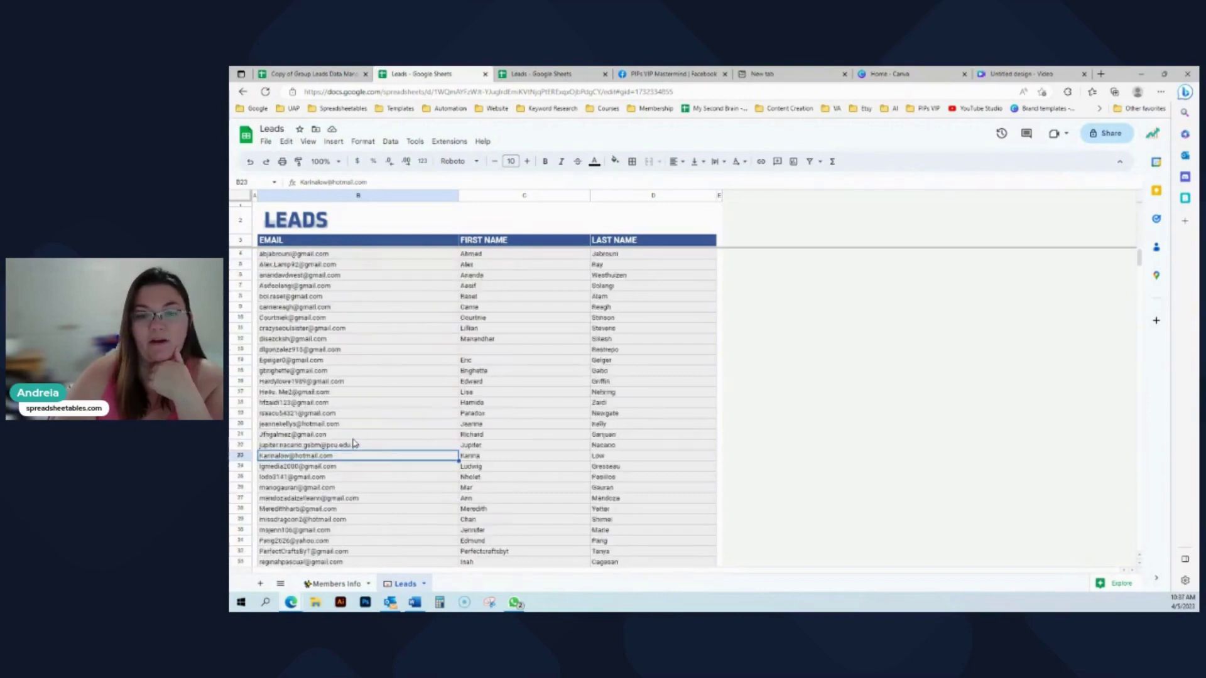
scroll(353, 443, "down", 6)
scroll(353, 443, "down", 3)
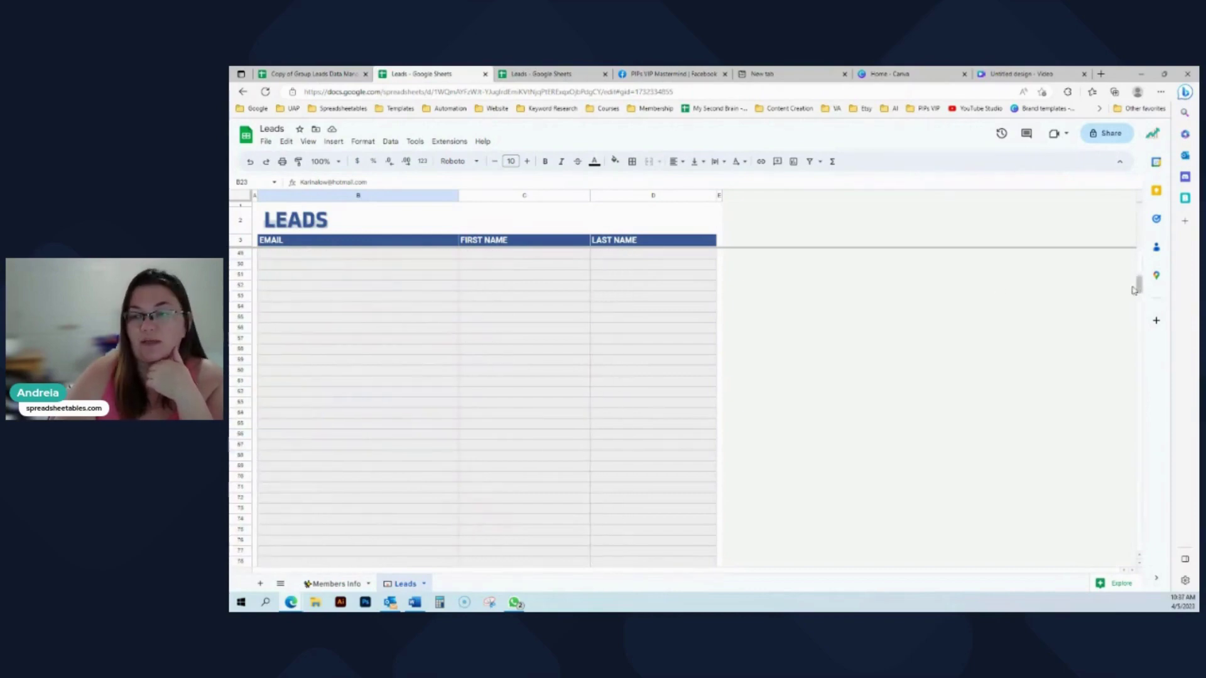
left_click_drag(1141, 288, 1140, 258)
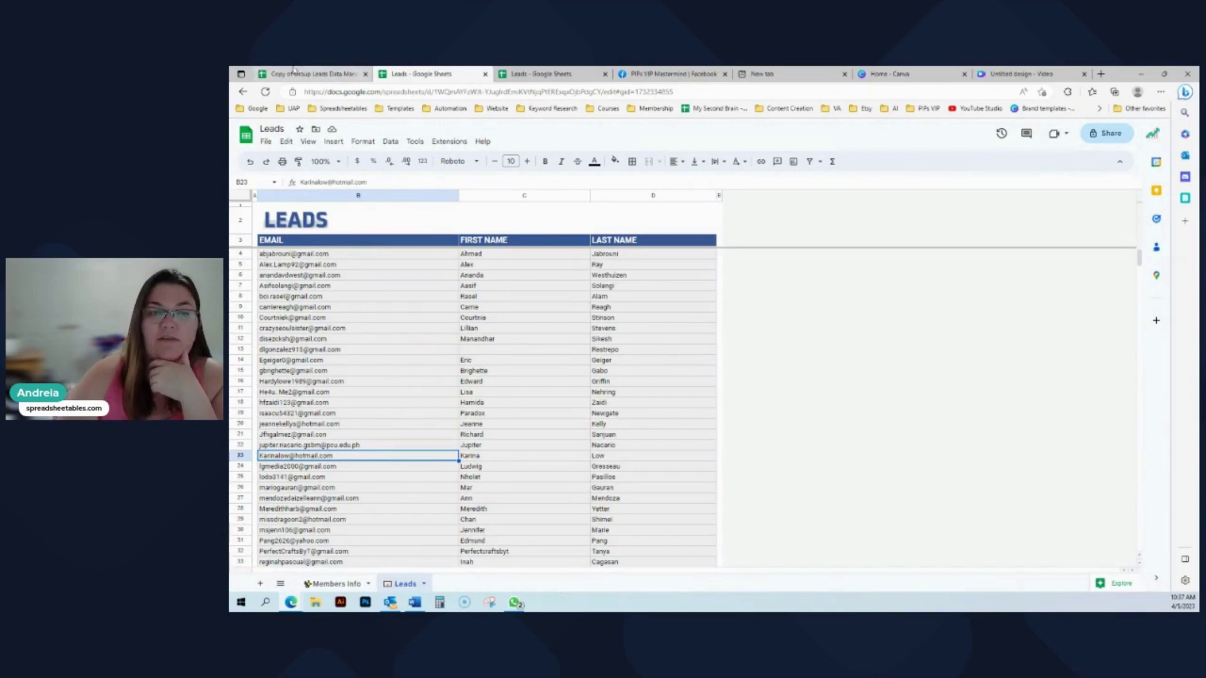
Clear all pasted member requests from the Input Data sheet of the original spreadsheet with its Clear All function.
left_click(260, 73)
left_click(322, 585)
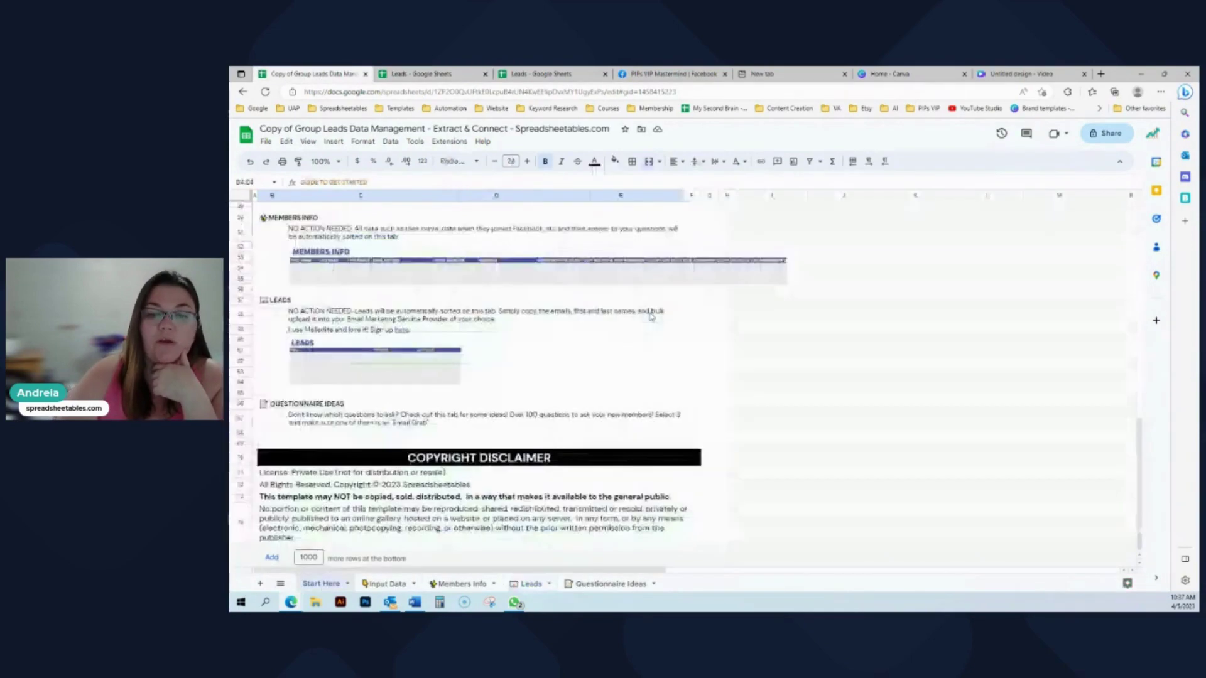
left_click(391, 585)
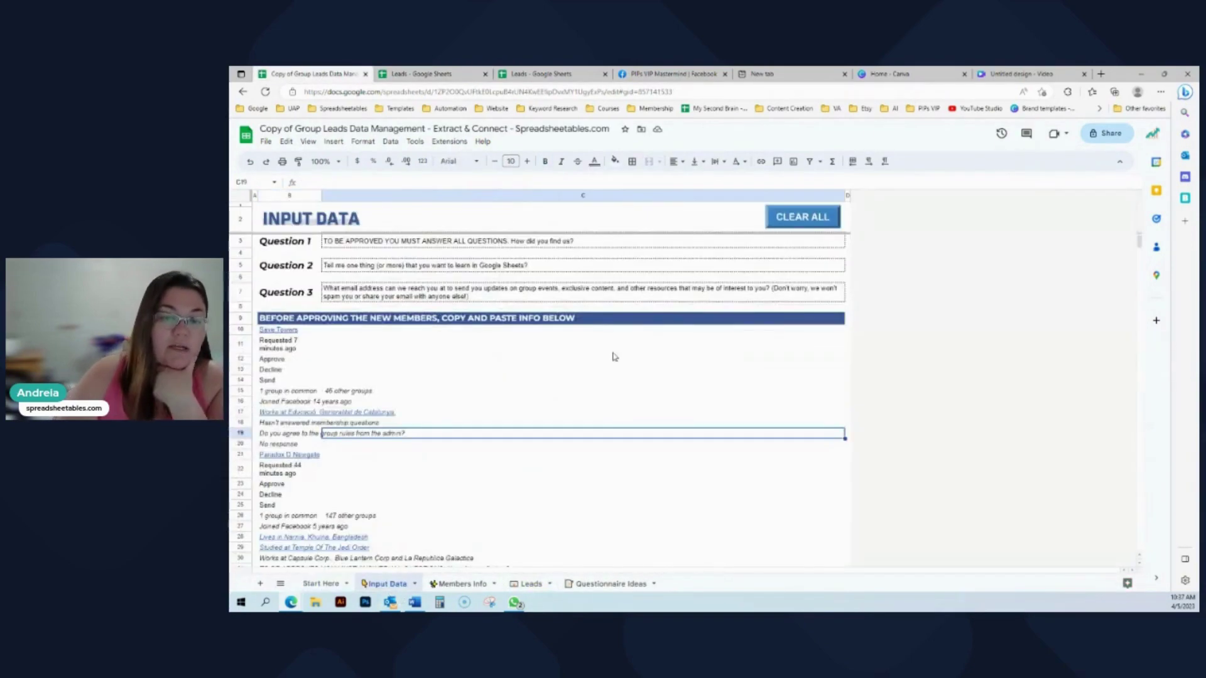
left_click(807, 219)
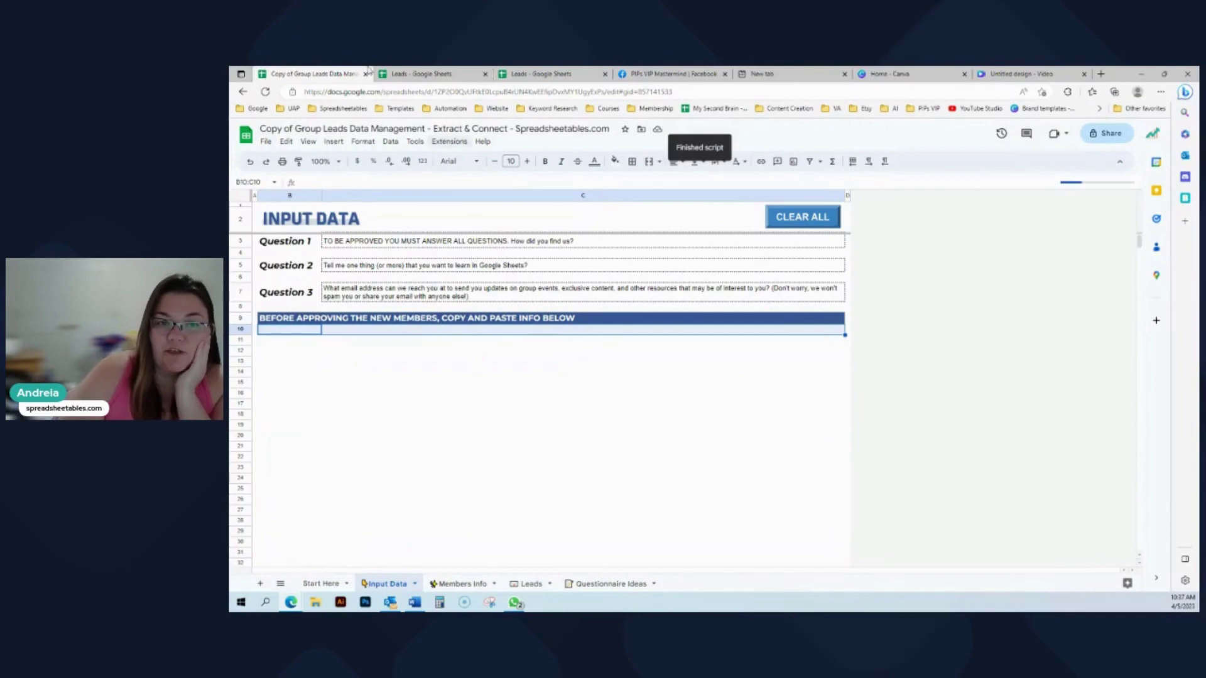
Check the saved leads in the Leads spreadsheet and review the three question cells and paste area of the Input Data sheet.
left_click(412, 72)
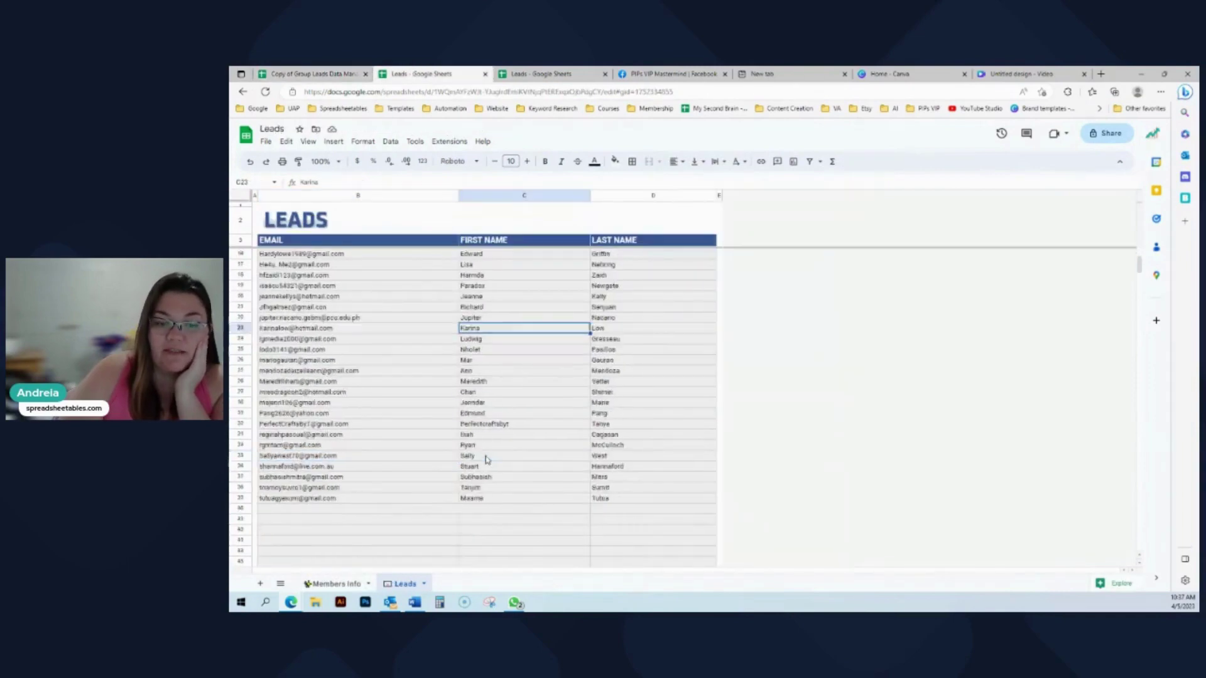
left_click(343, 74)
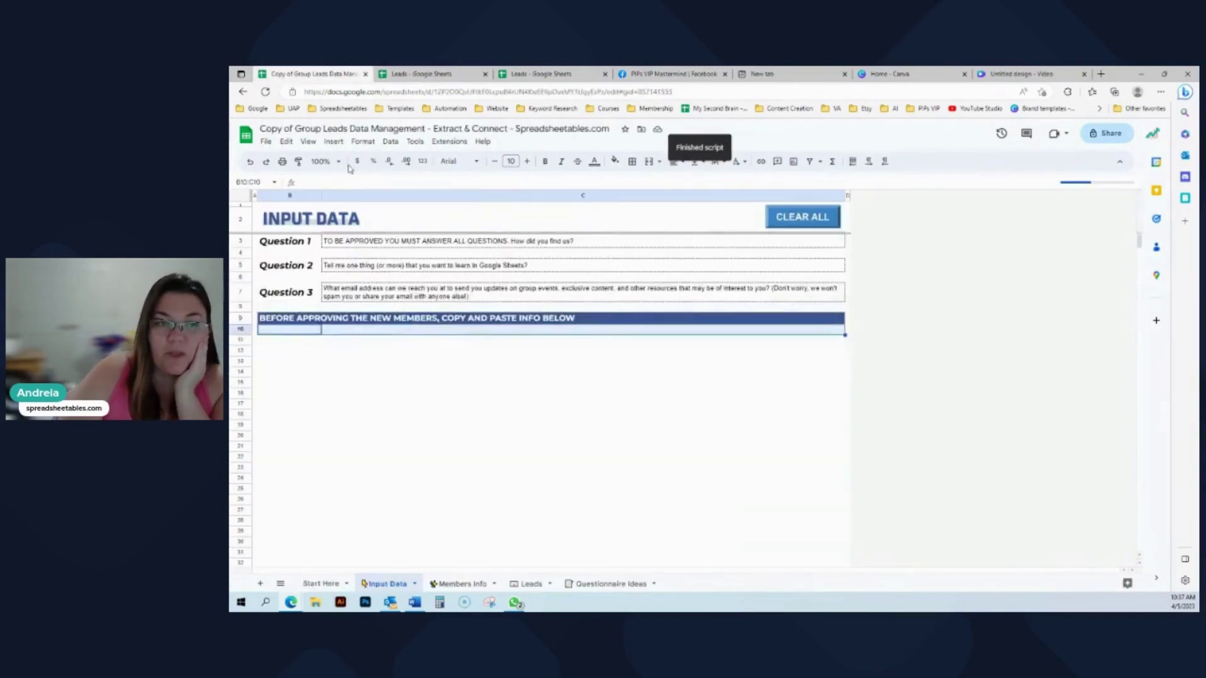
left_click(576, 417)
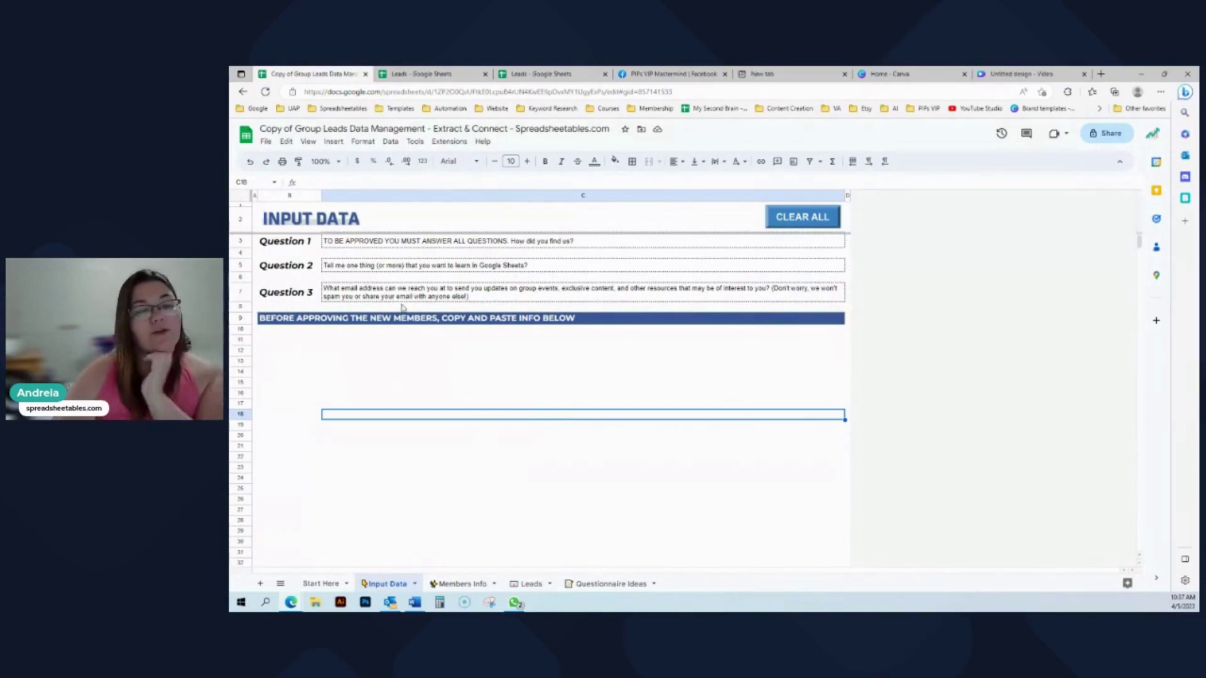
left_click_drag(377, 241, 372, 267)
left_click(372, 287, "ctrl")
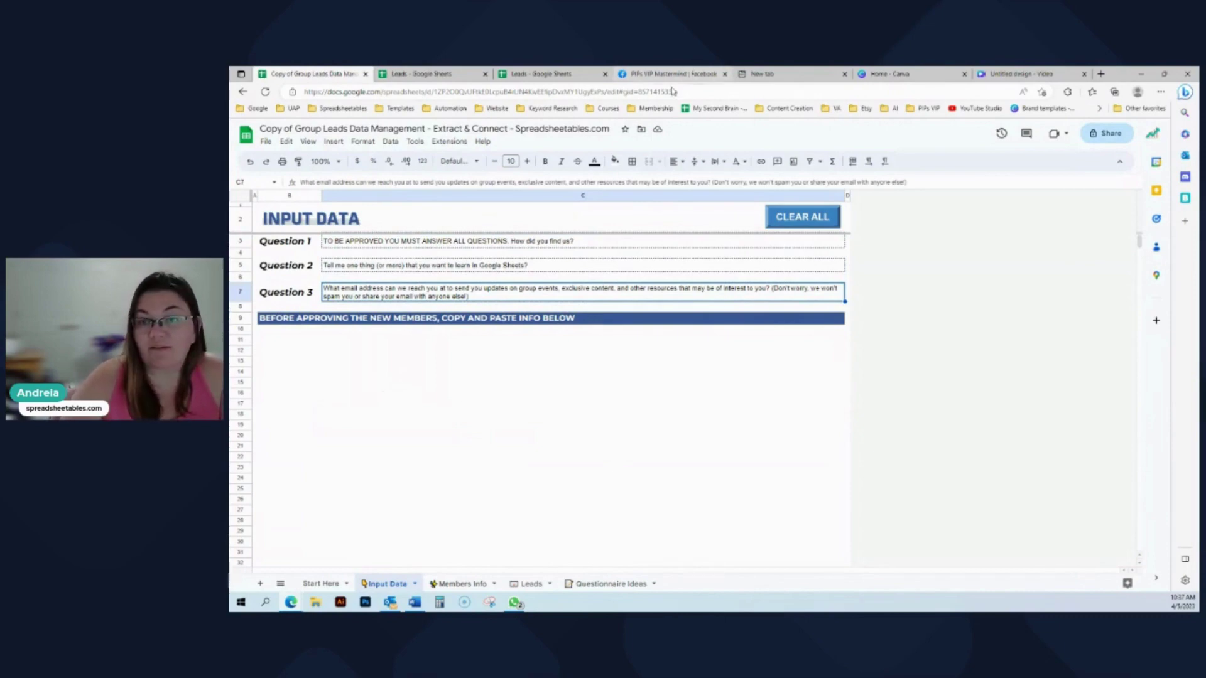
left_click_drag(271, 336, 308, 516)
left_click(446, 494)
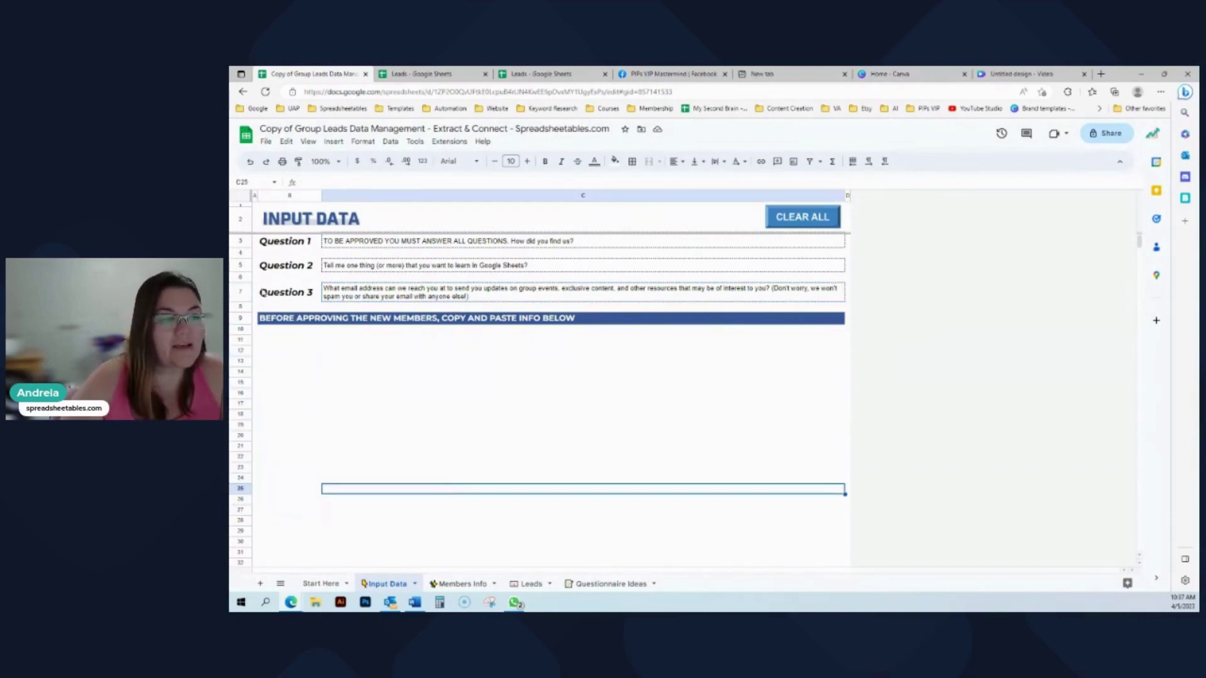